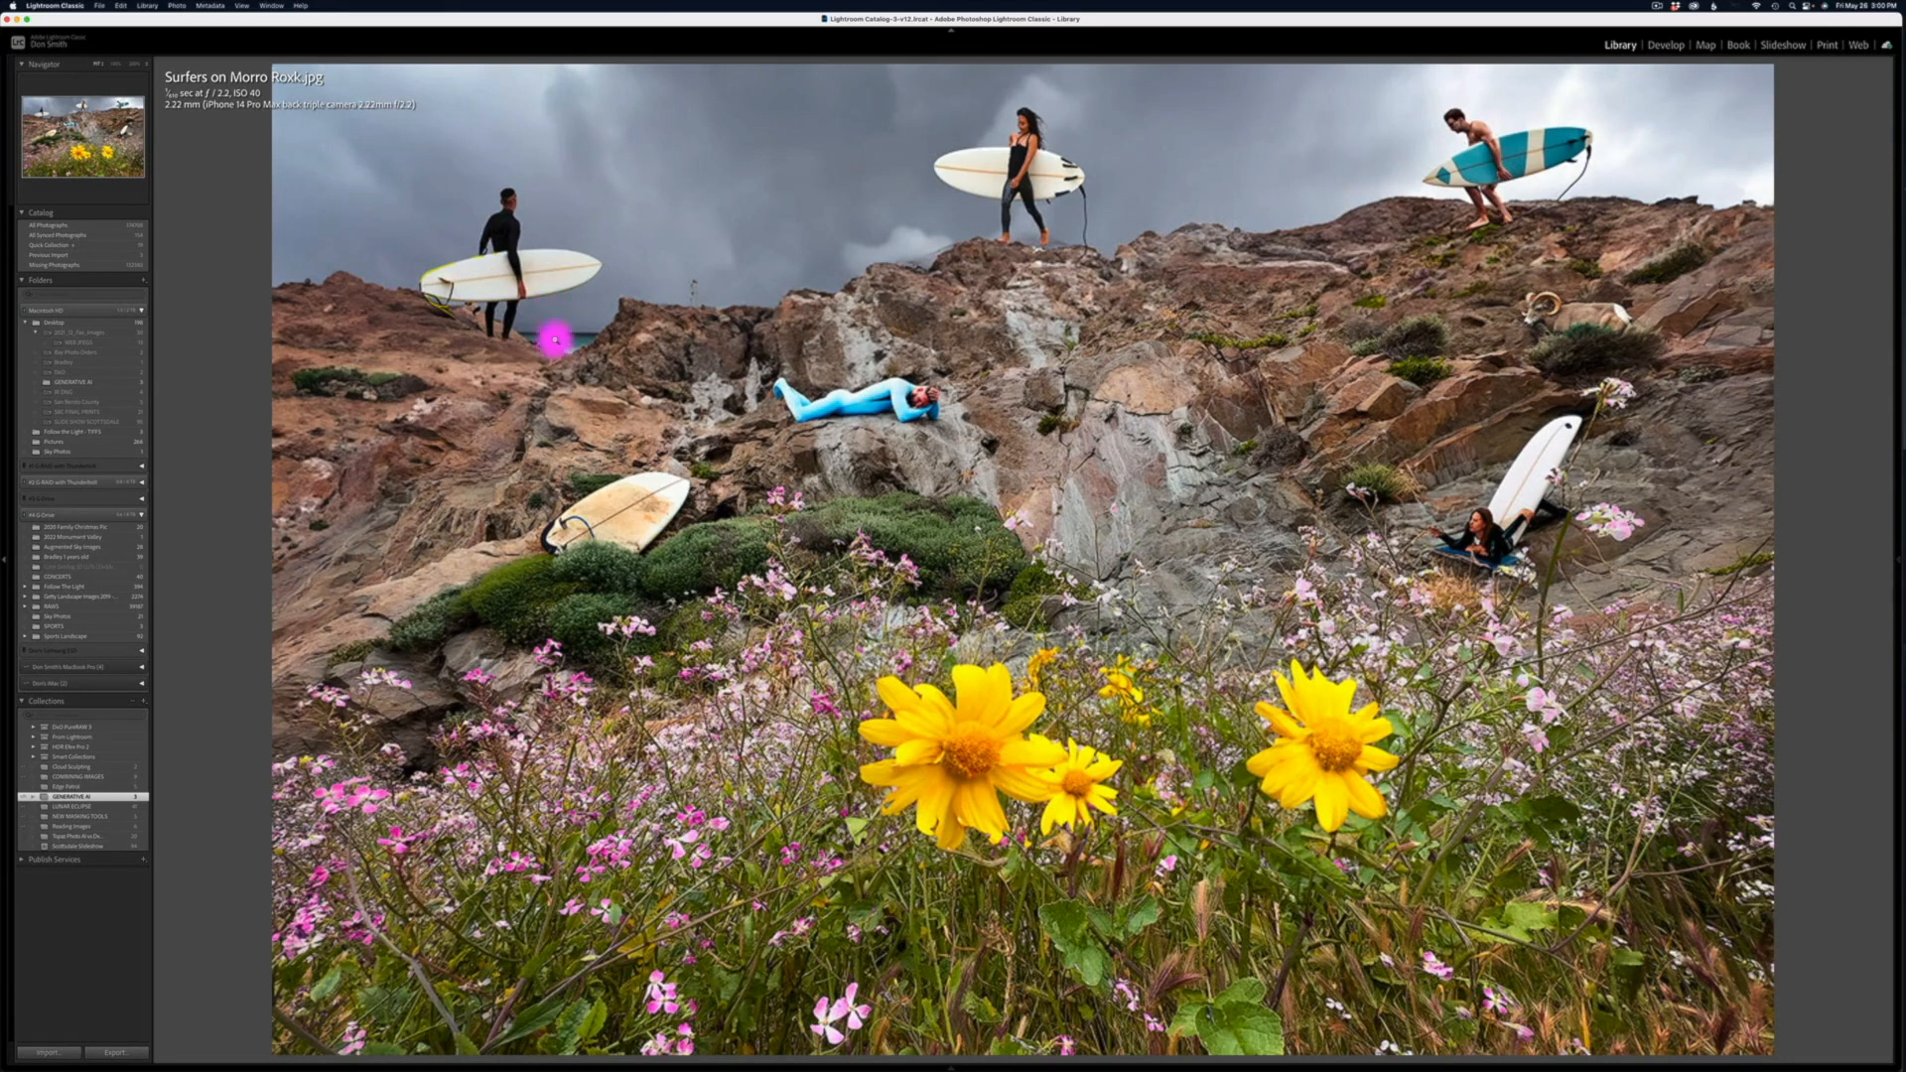
Step: Compare the original Morro Rock.jpg with Surfers on Morro Rokk.jpg and view Surfewr Girl on Beach.jpg at full size
mouse_move(774, 1022)
left_click(37, 1035)
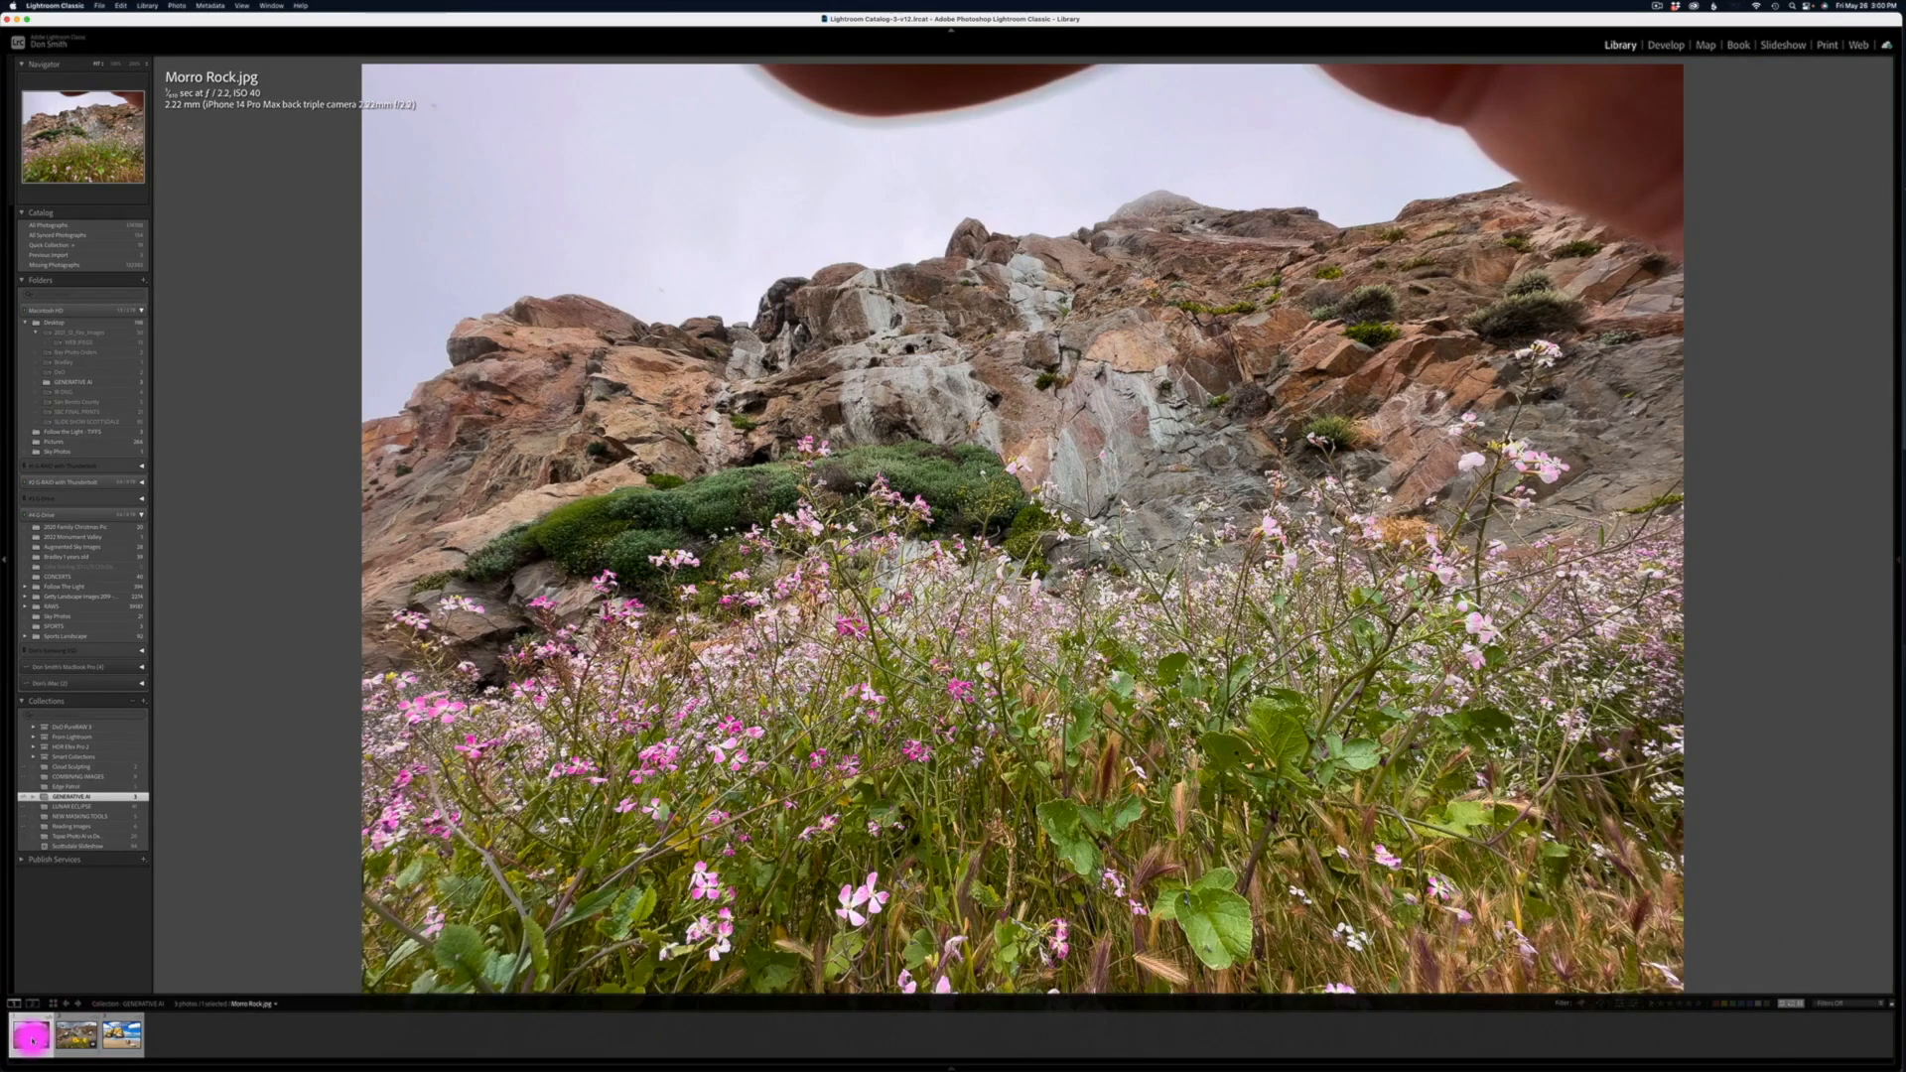
left_click(63, 1043)
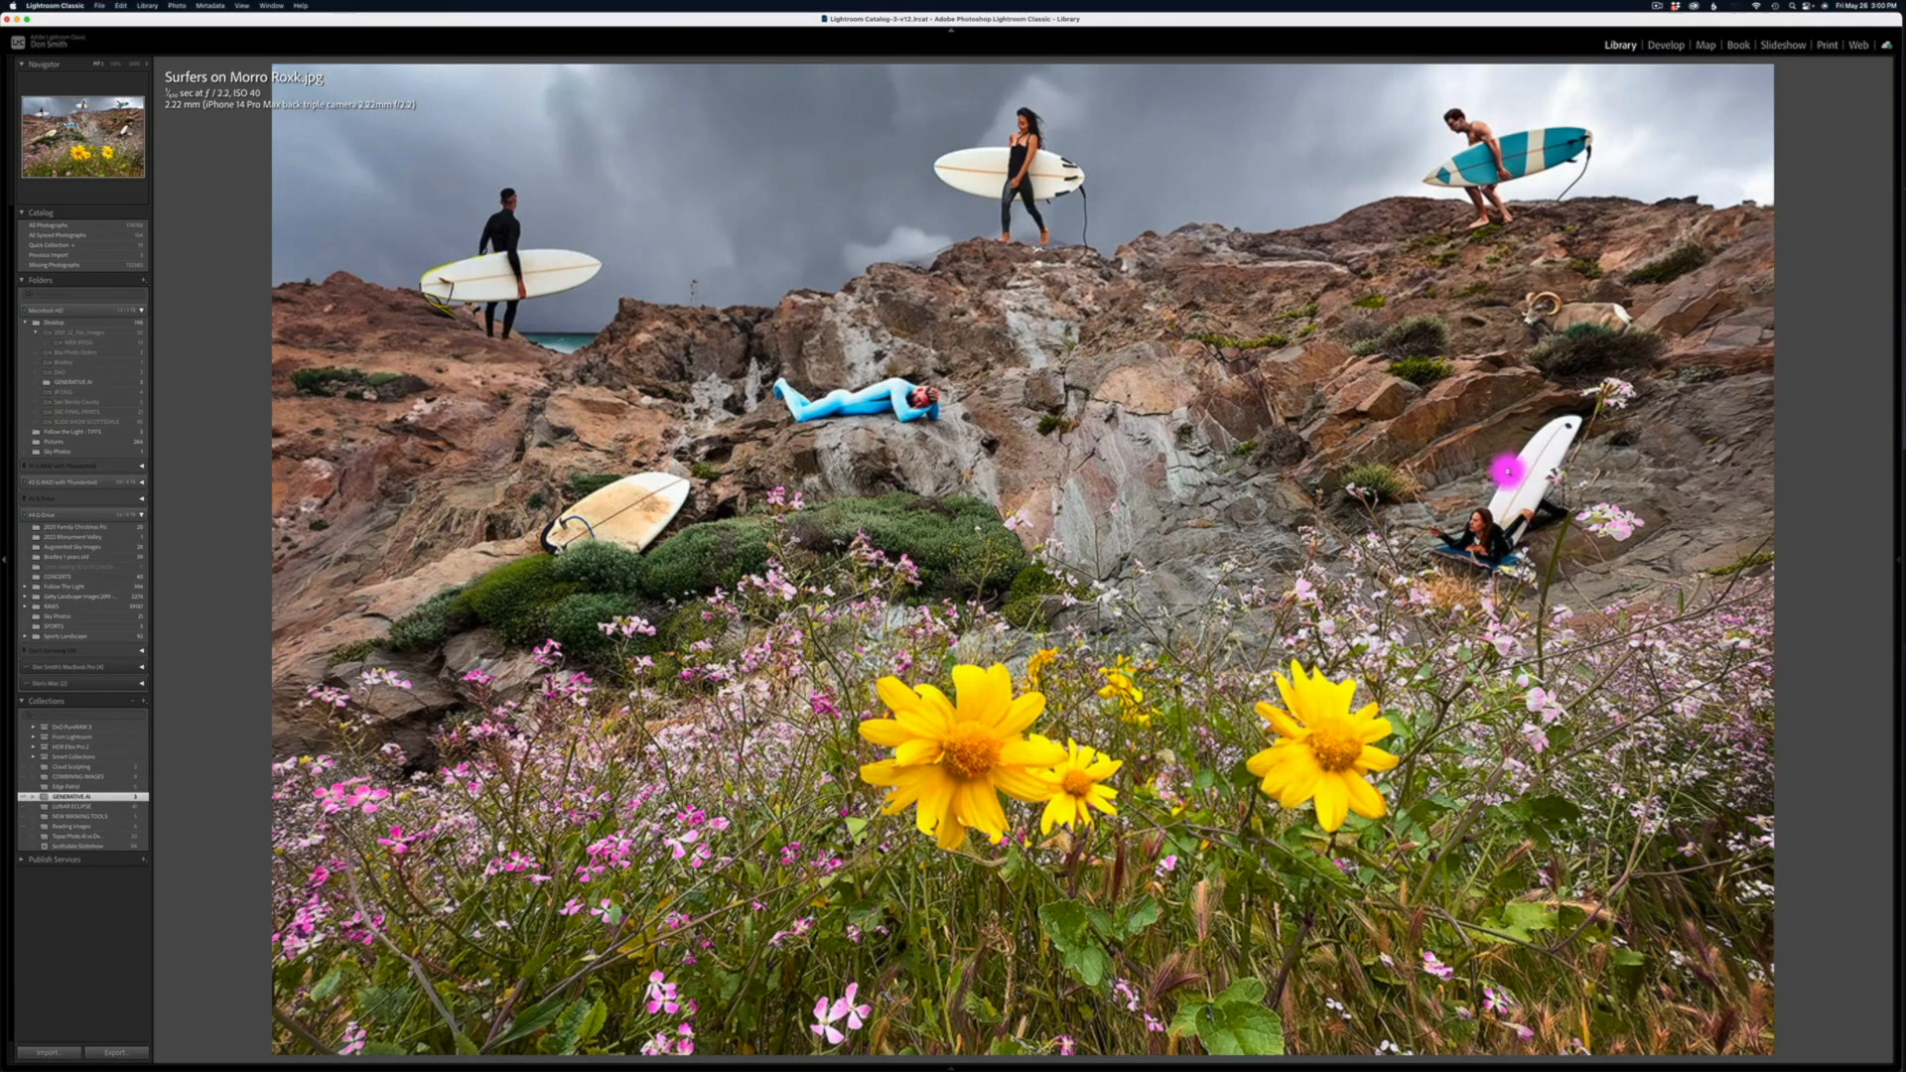
mouse_move(208, 1063)
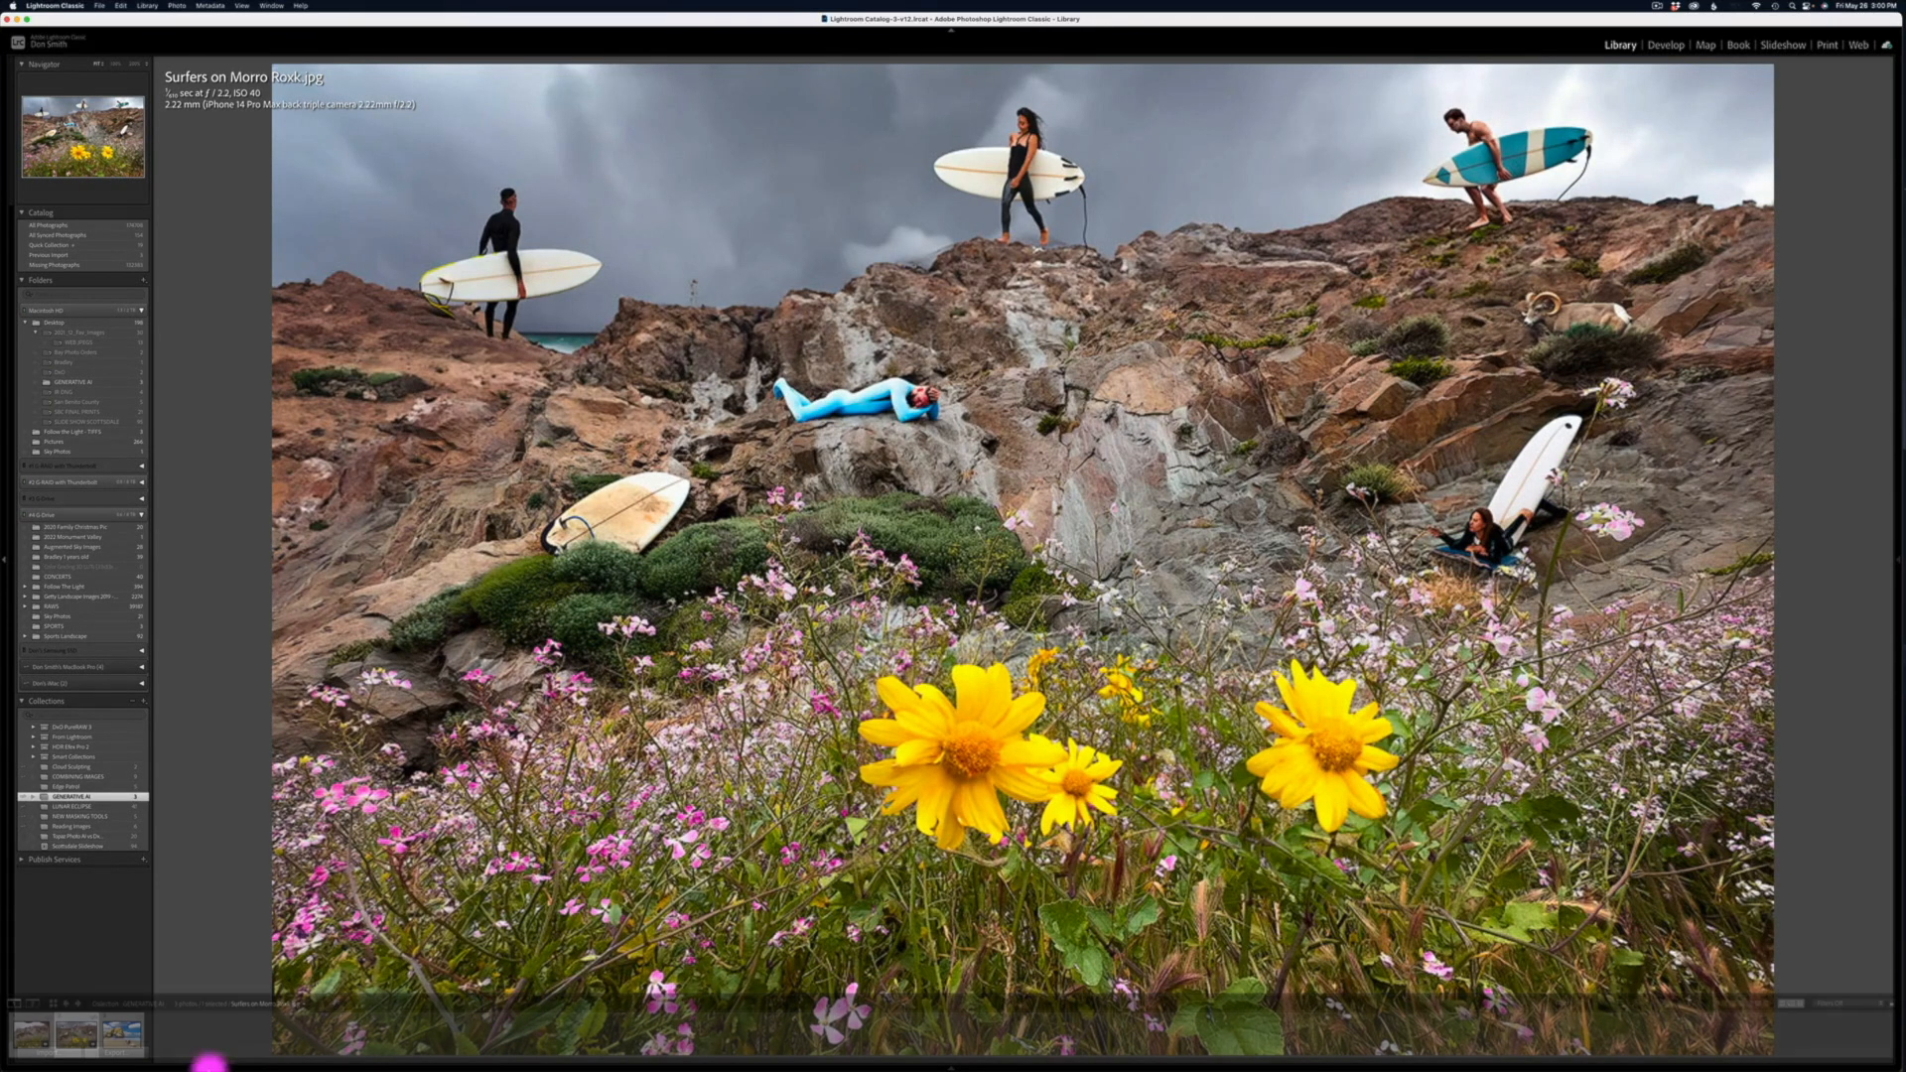
left_click(121, 1040)
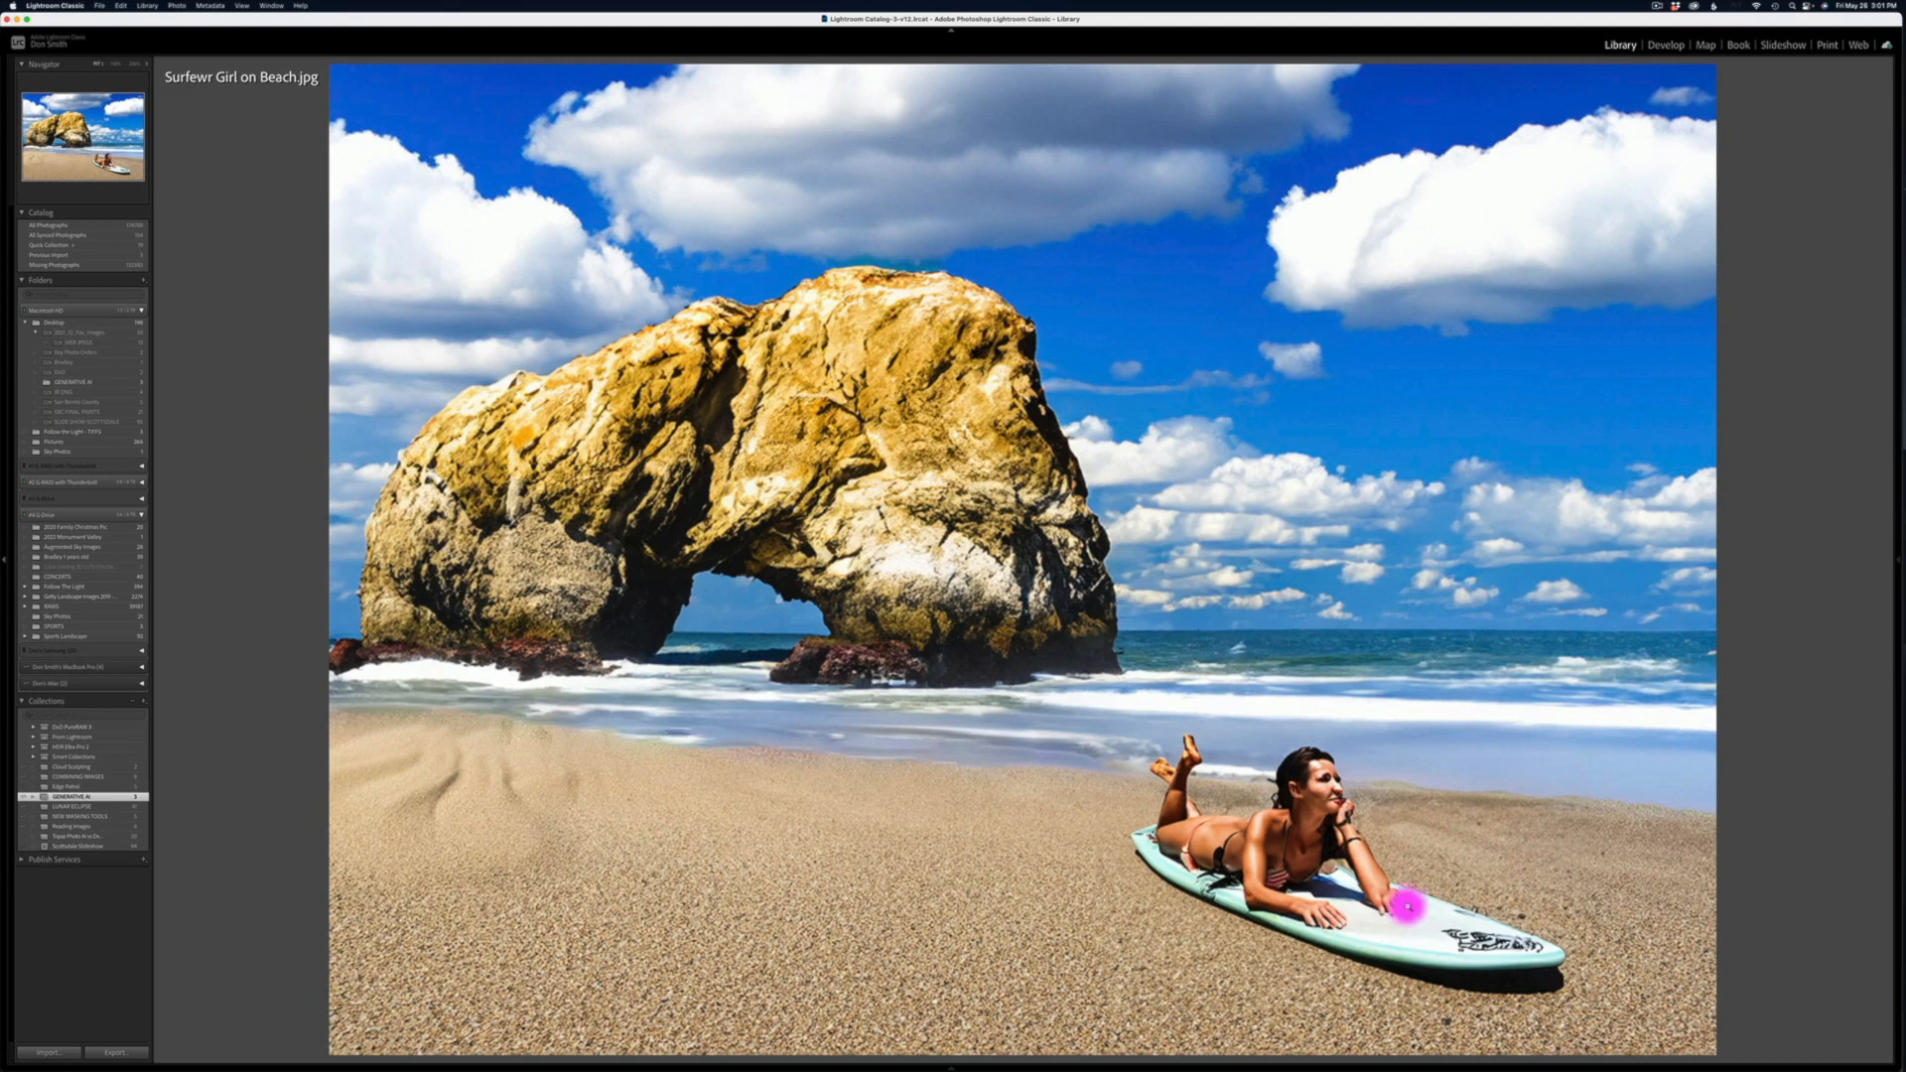
Step: Switch to Photoshop (Beta) and make a rectangular marquee selection on the empty sand in the lower part of the beach
mouse_move(898, 1067)
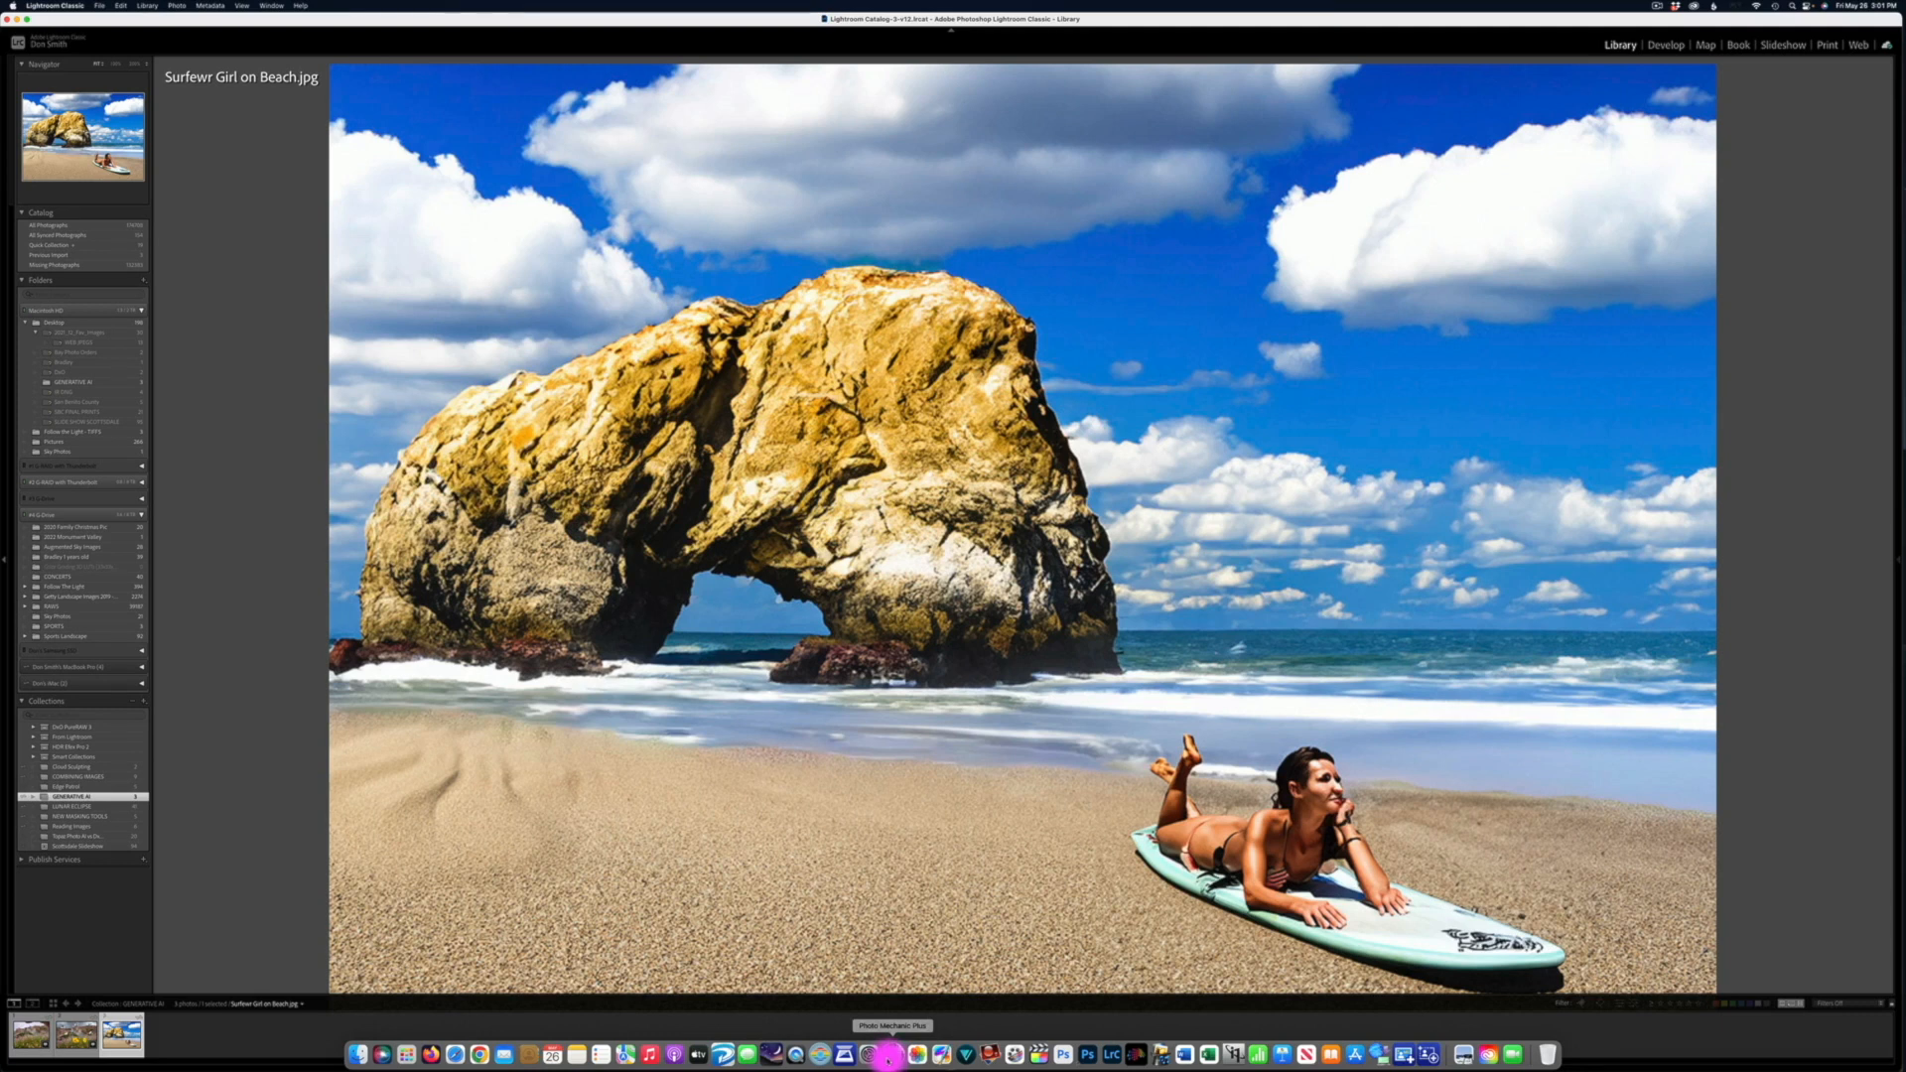
left_click(1086, 1058)
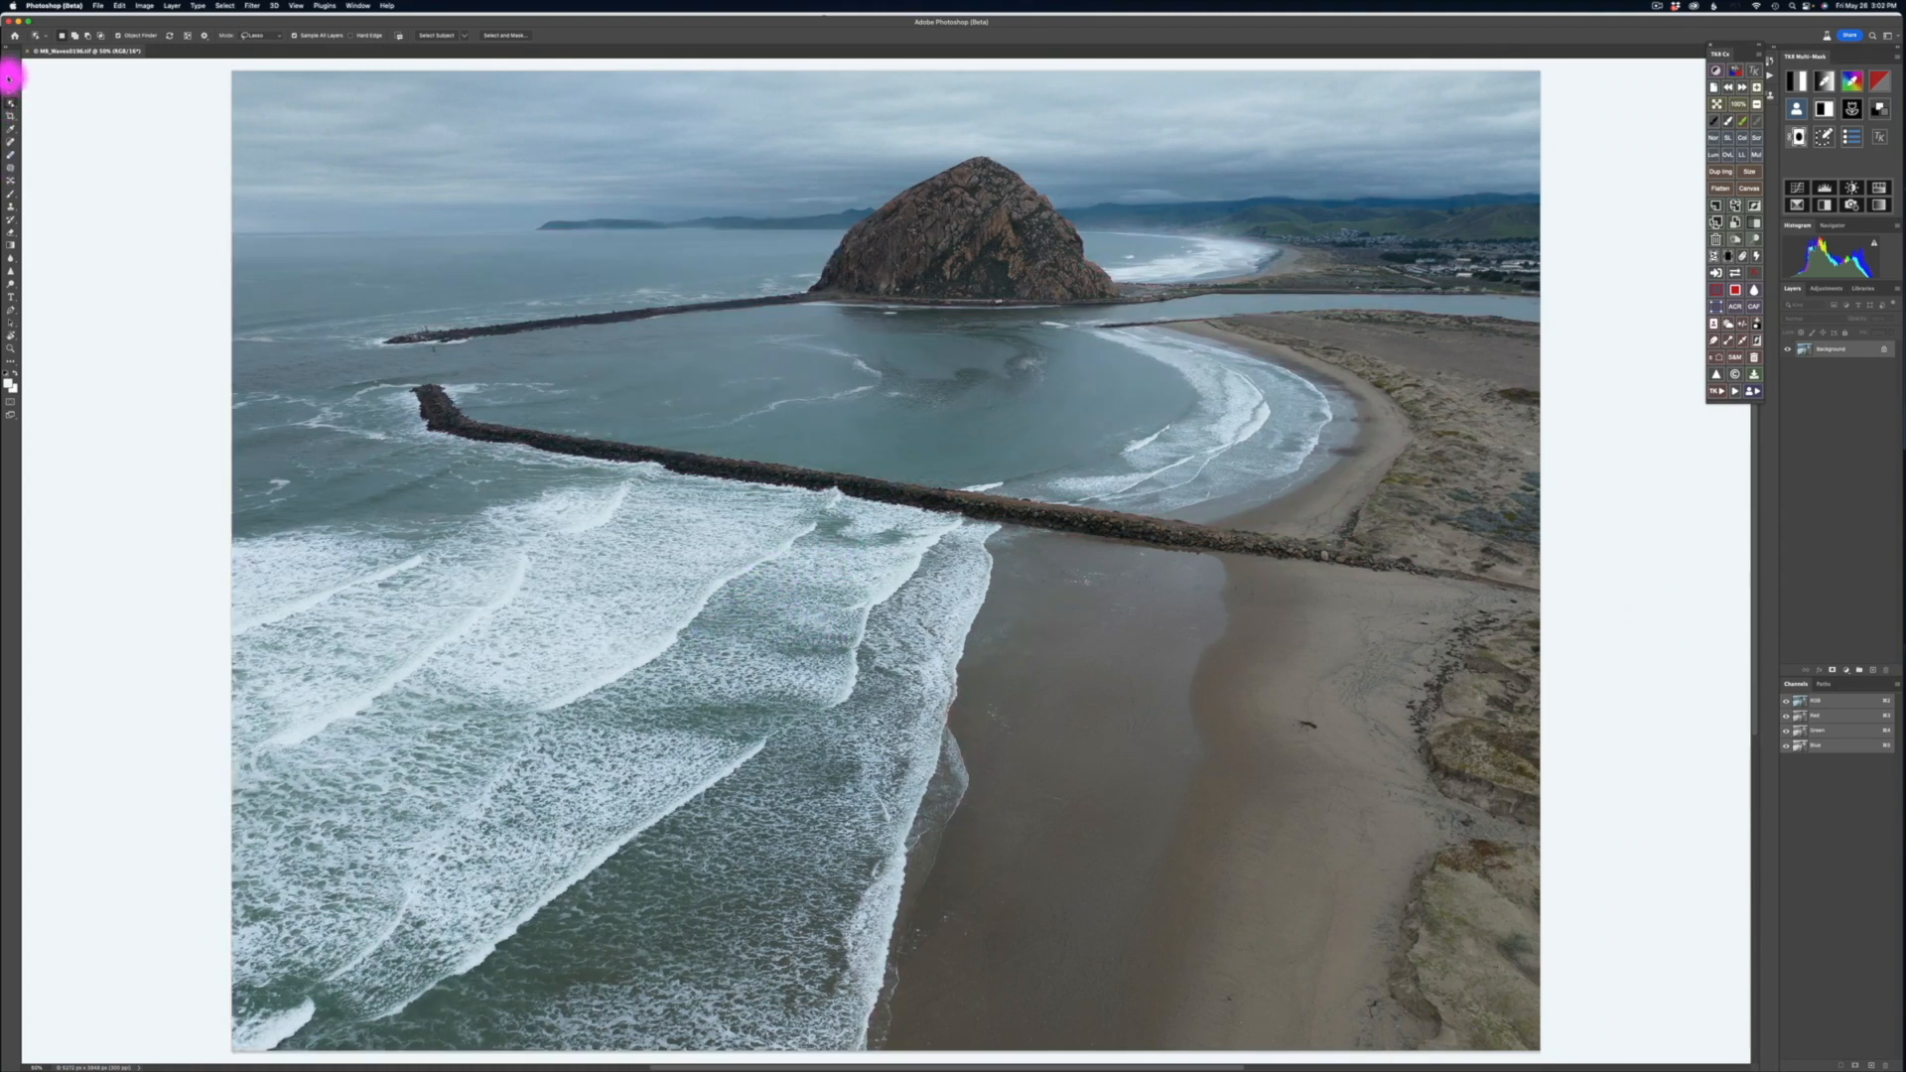
left_click(11, 77)
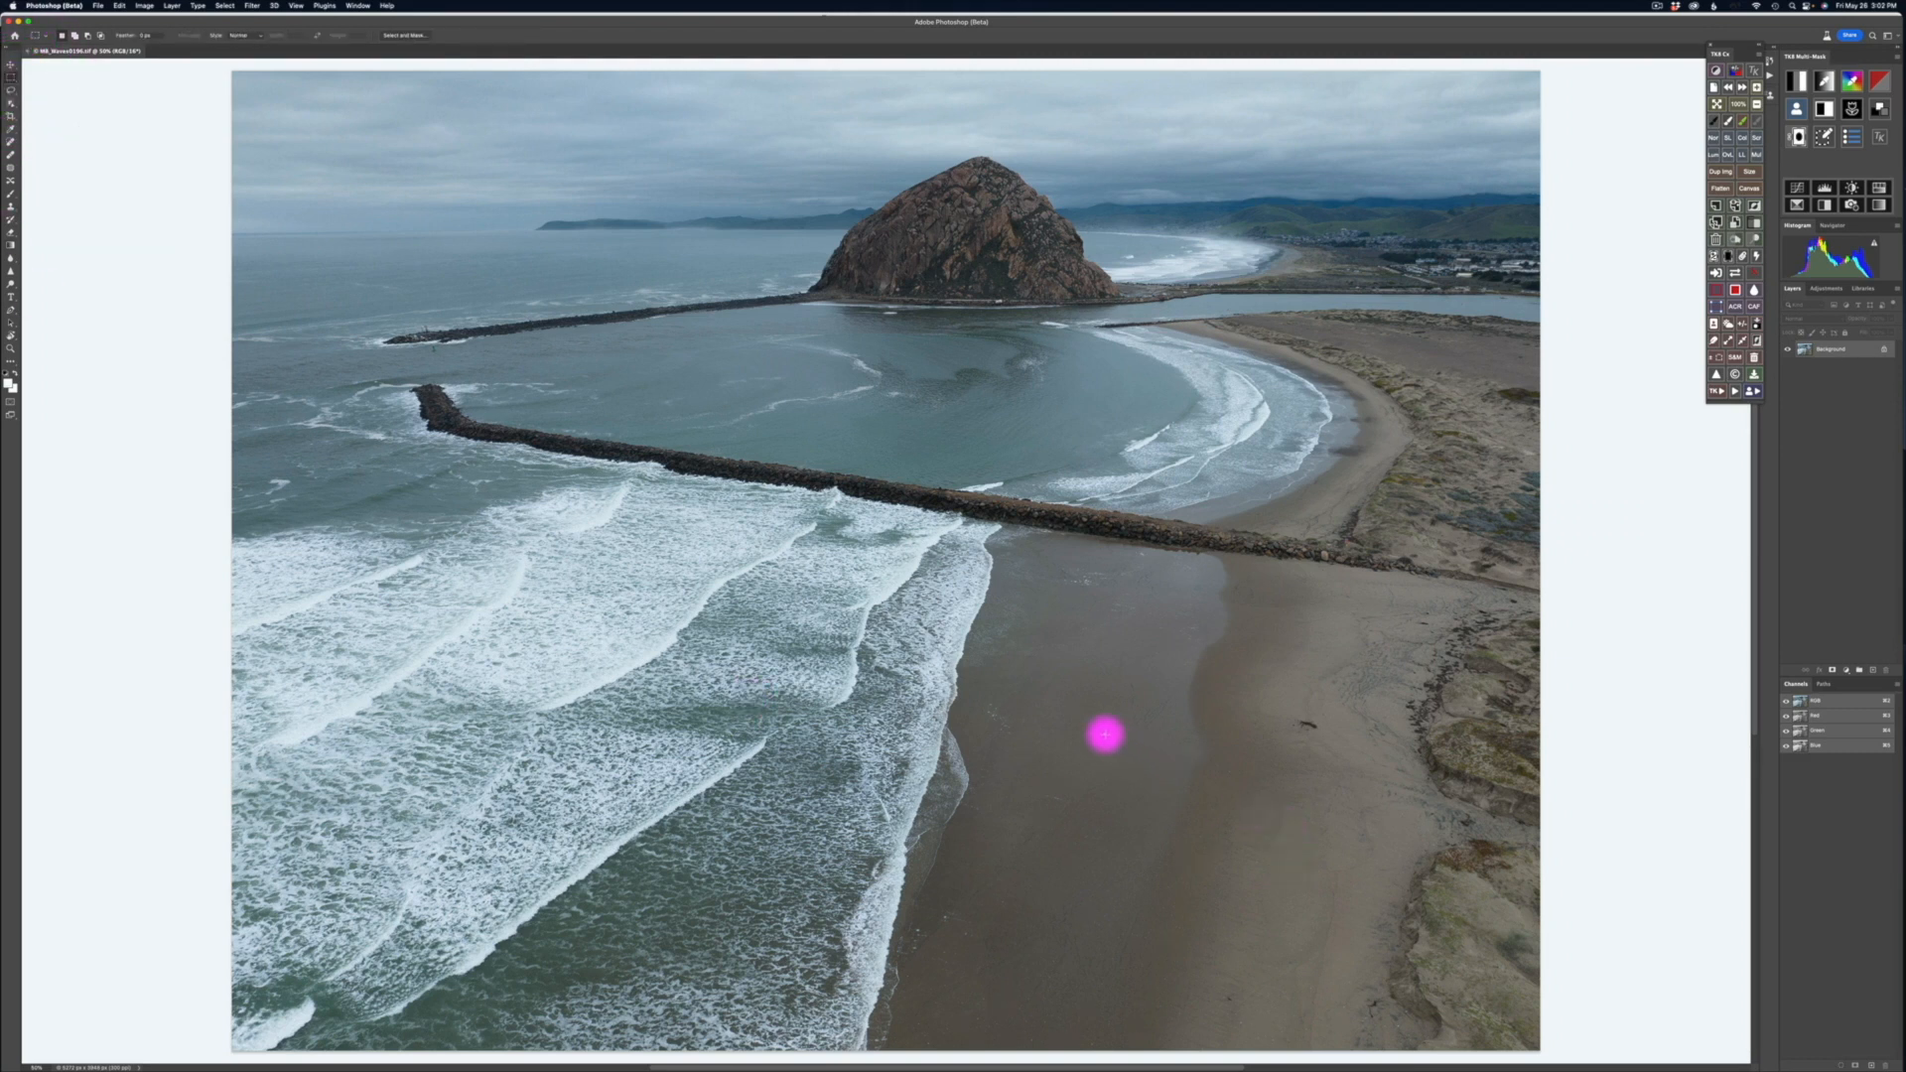
left_click_drag(1098, 733, 1213, 822)
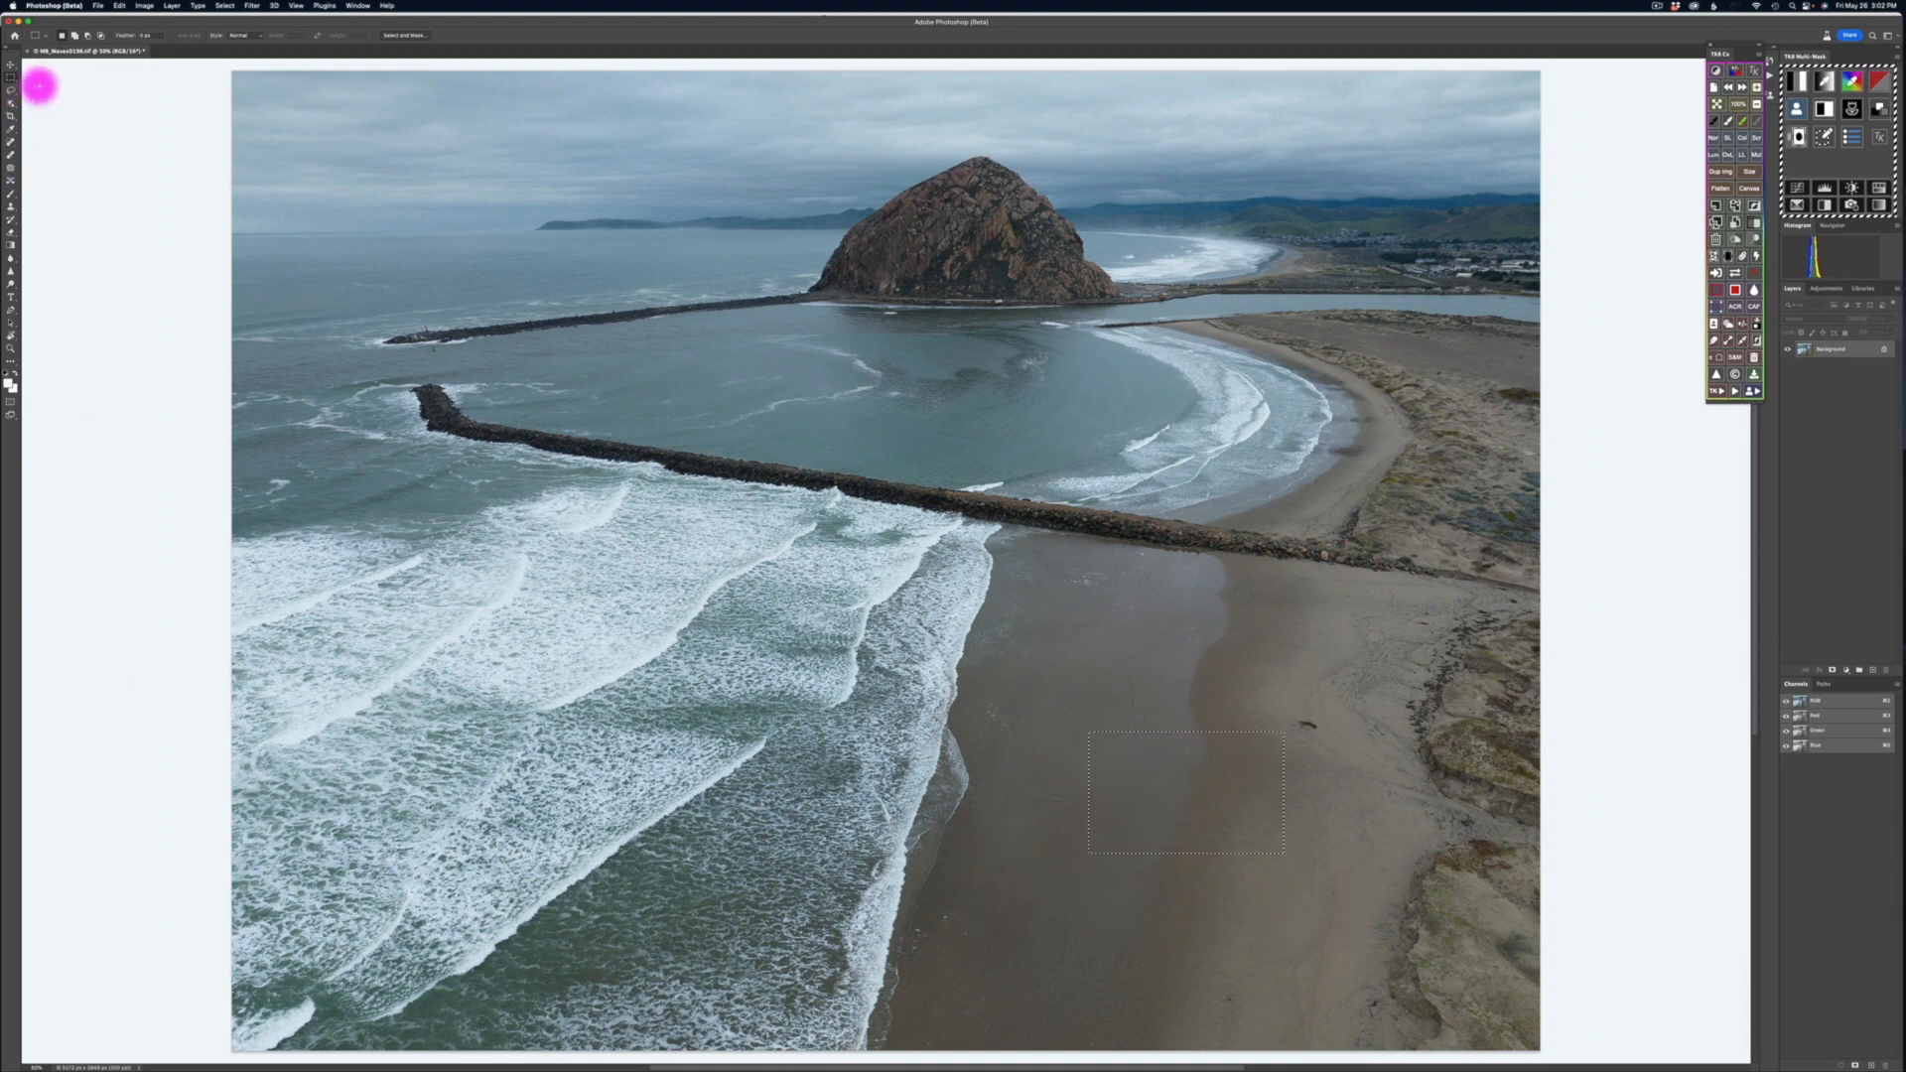
Step: Run Generative Fill on the selected sand with the prompt "beached whale"
left_click(116, 6)
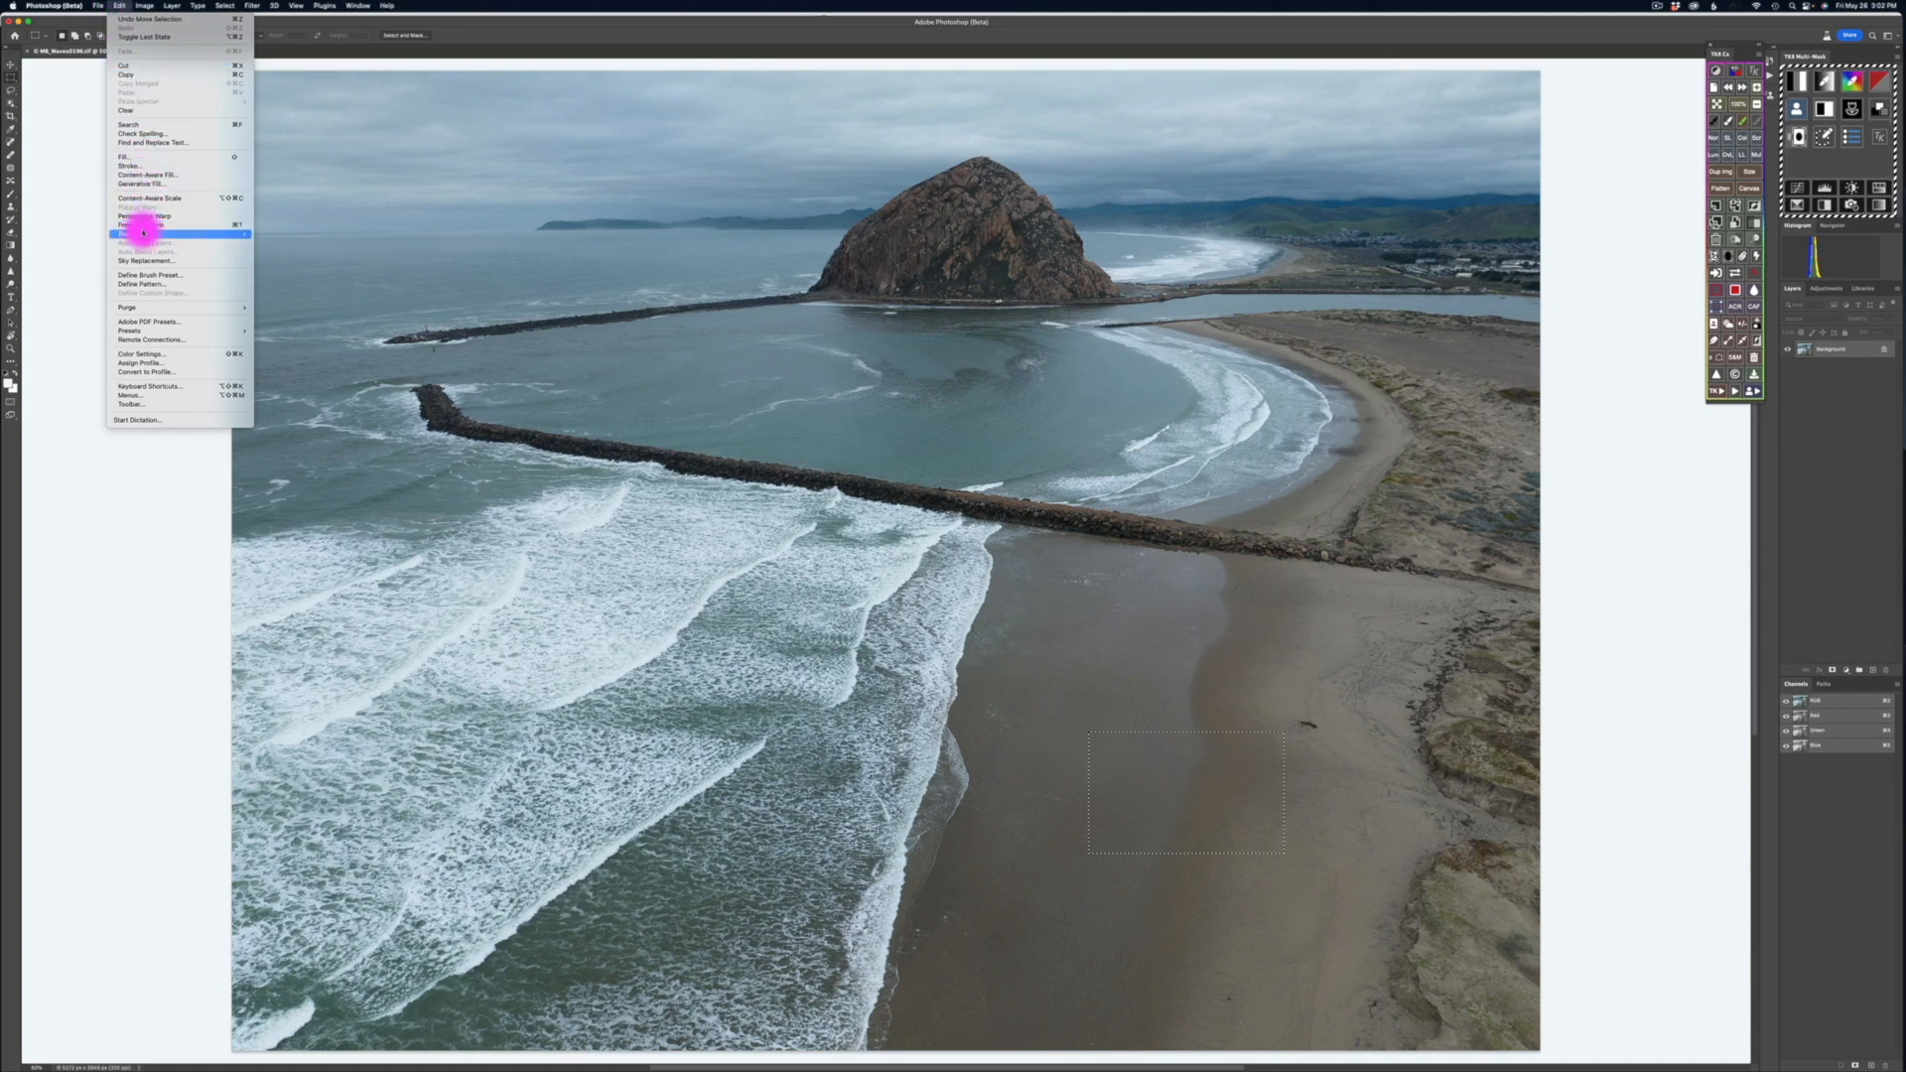
mouse_move(143, 234)
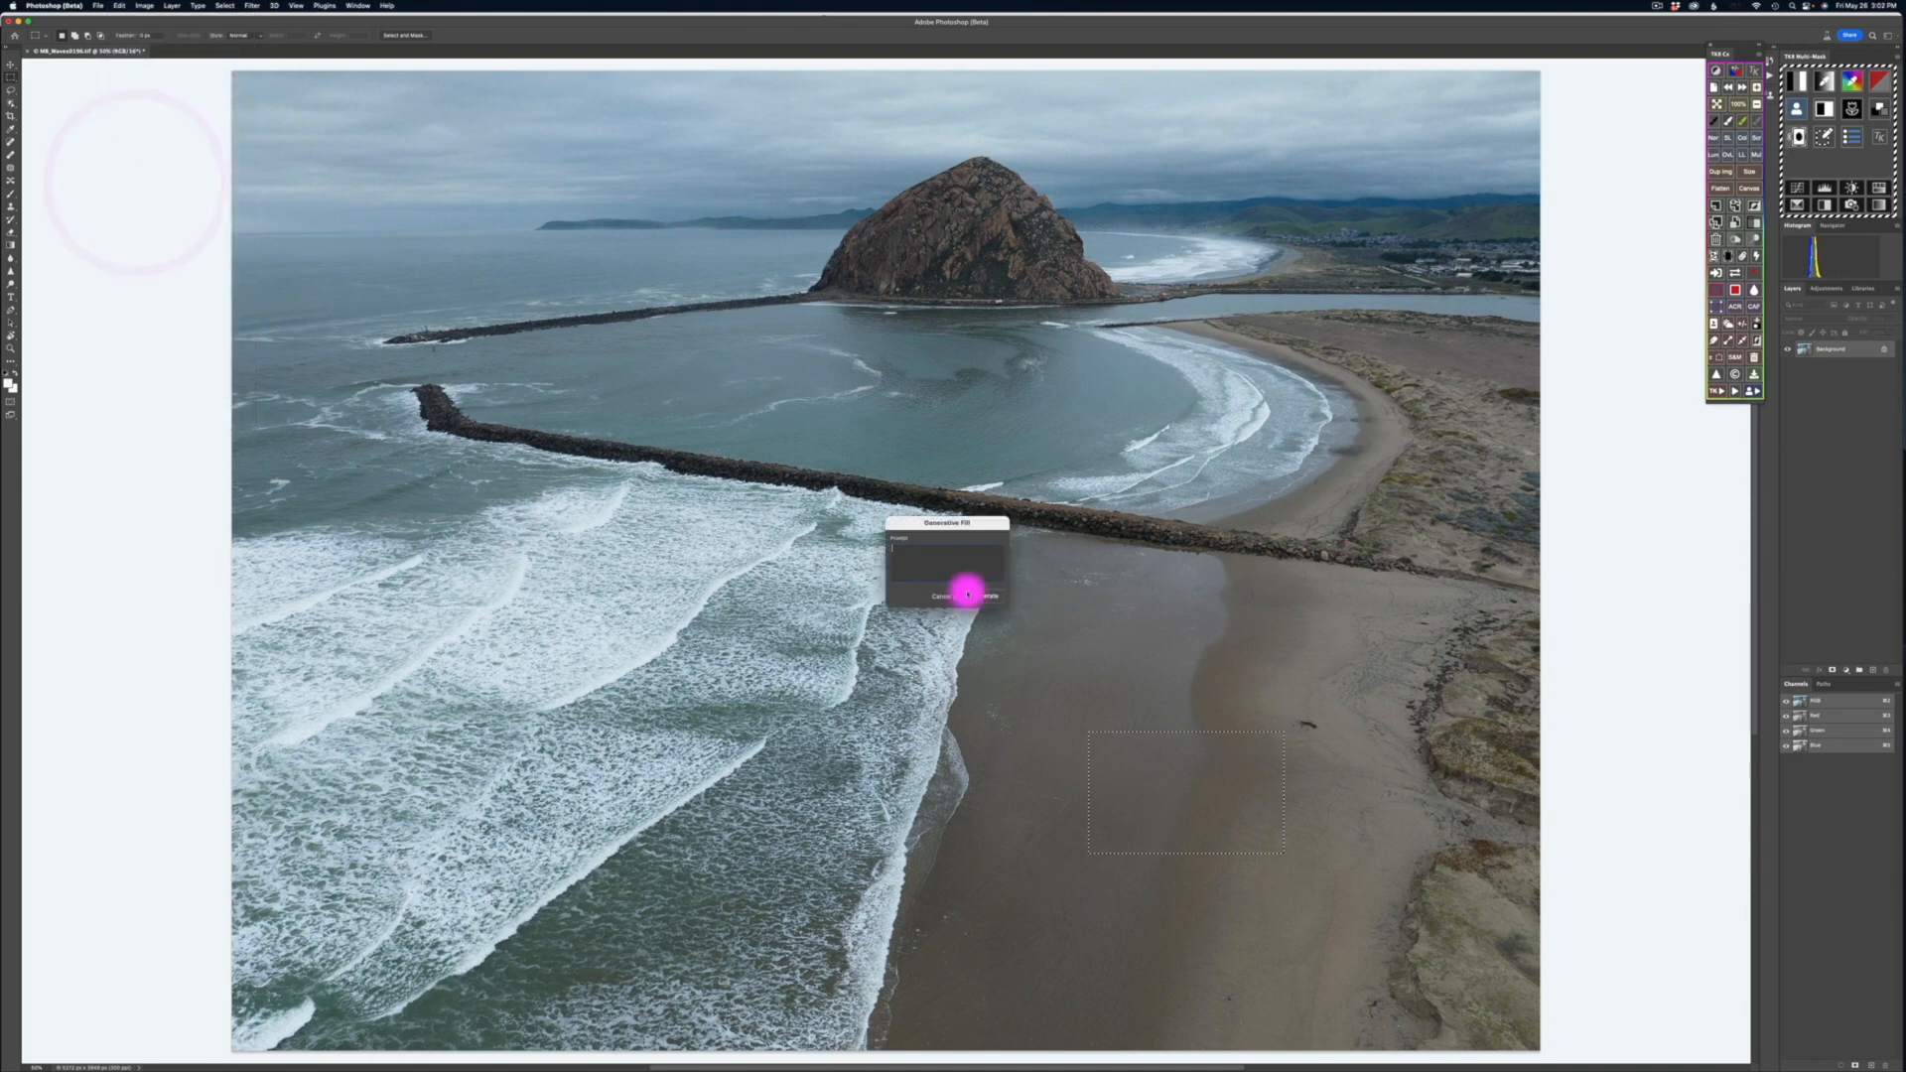
left_click(913, 557)
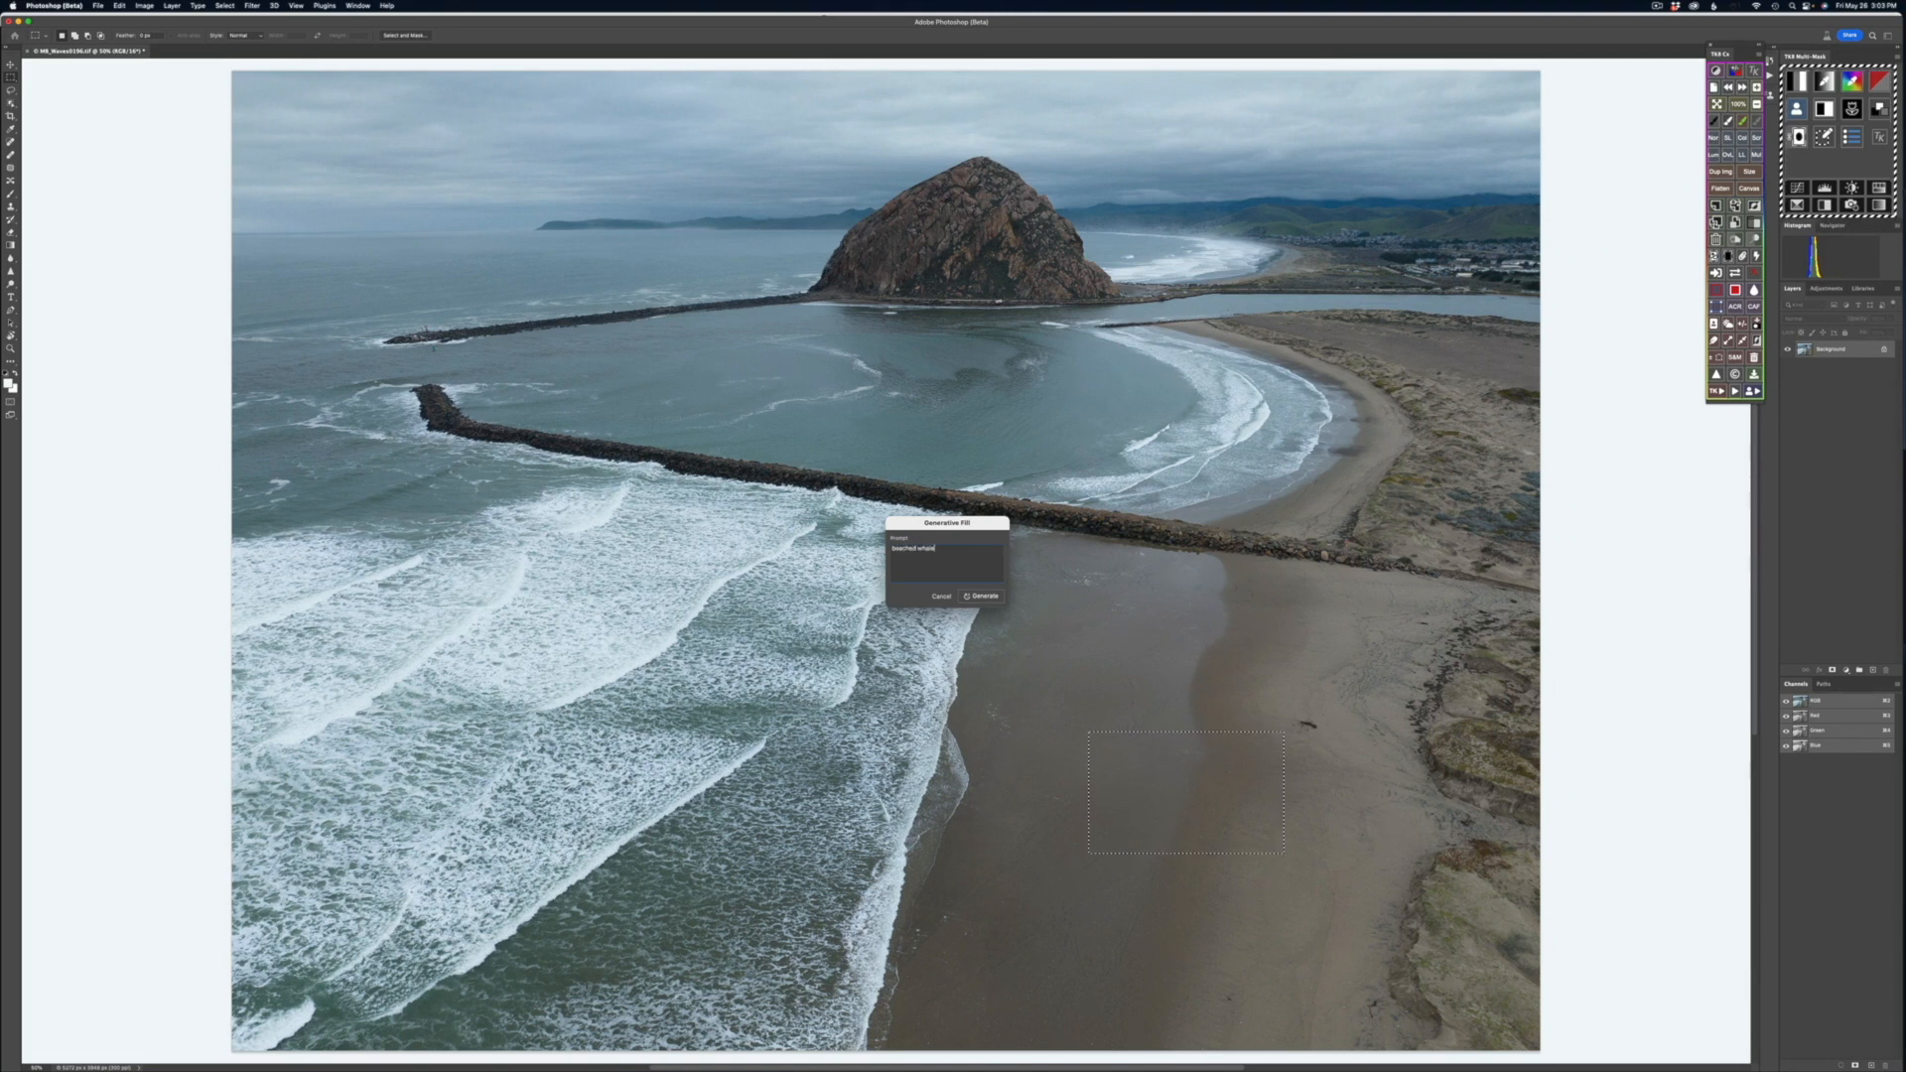
left_click(979, 596)
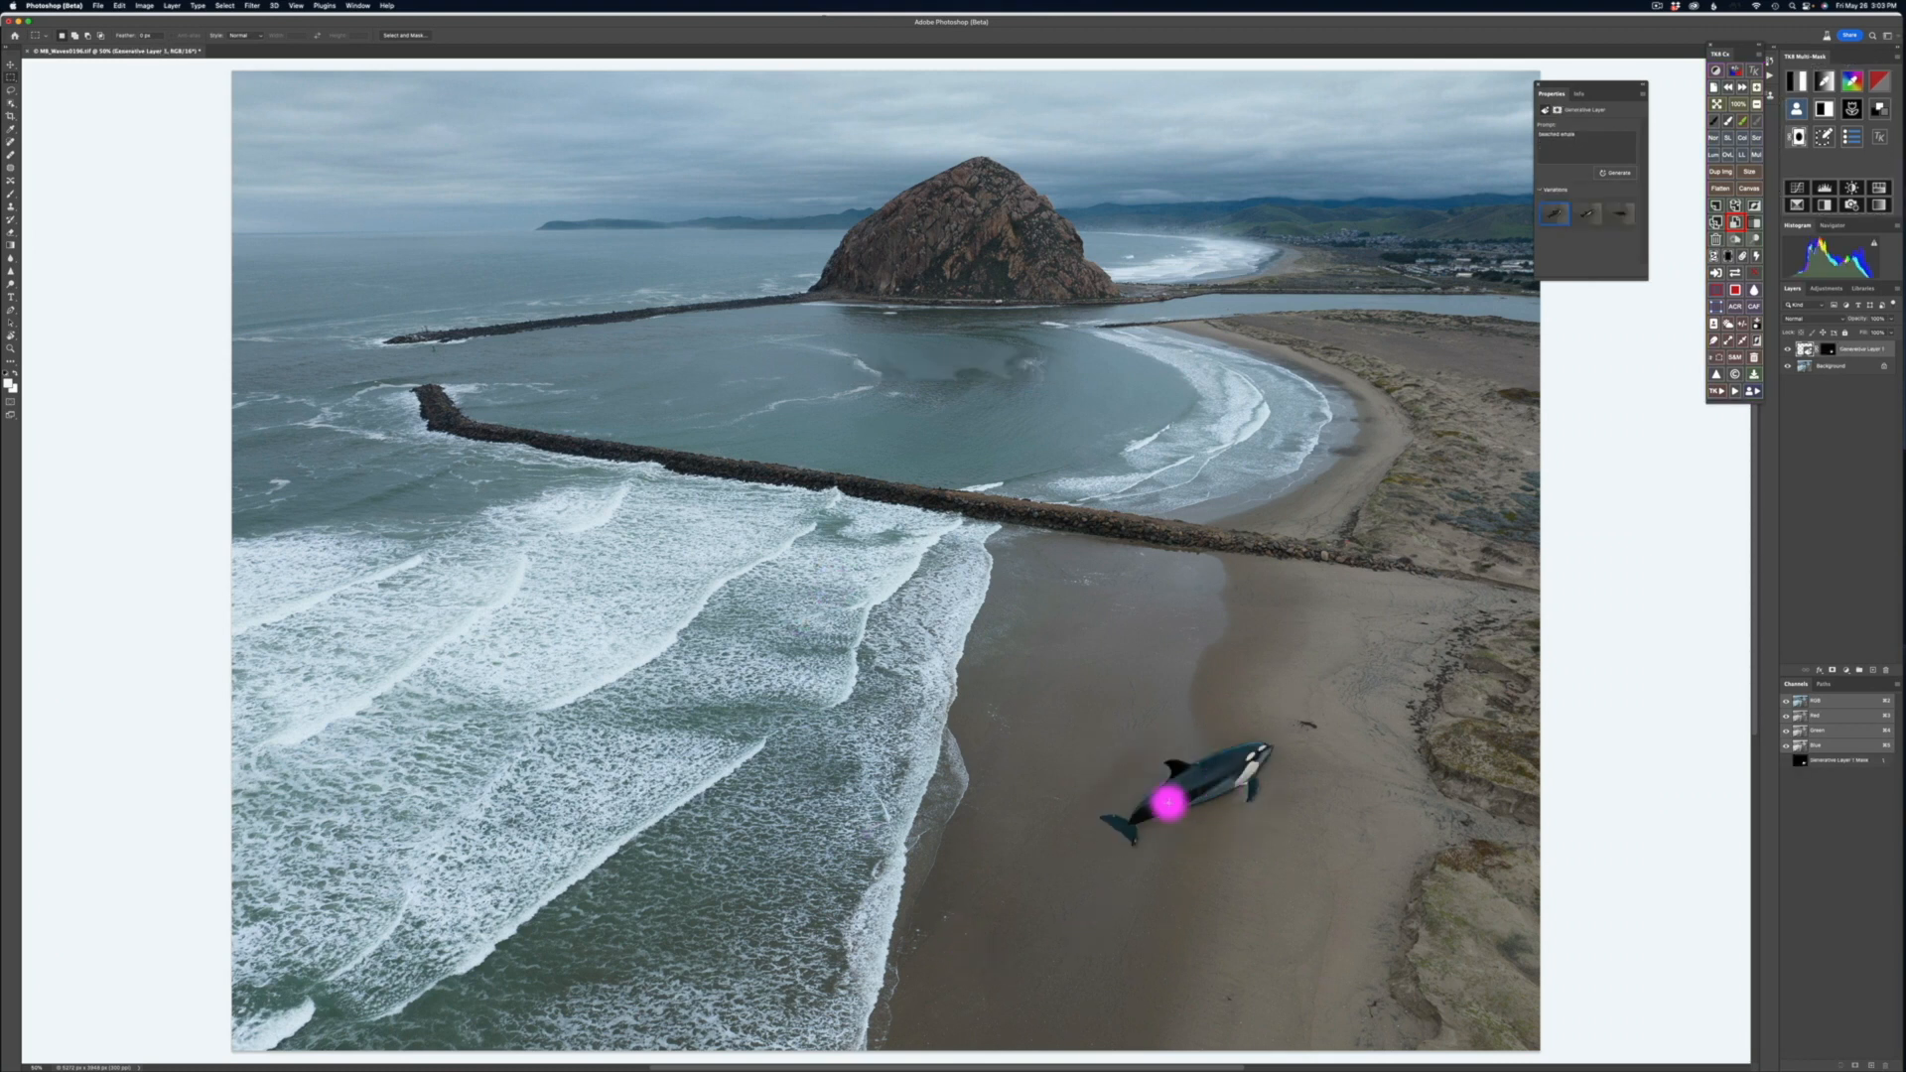
Step: Compare the second and third whale variations and keep the first one
left_click(1586, 215)
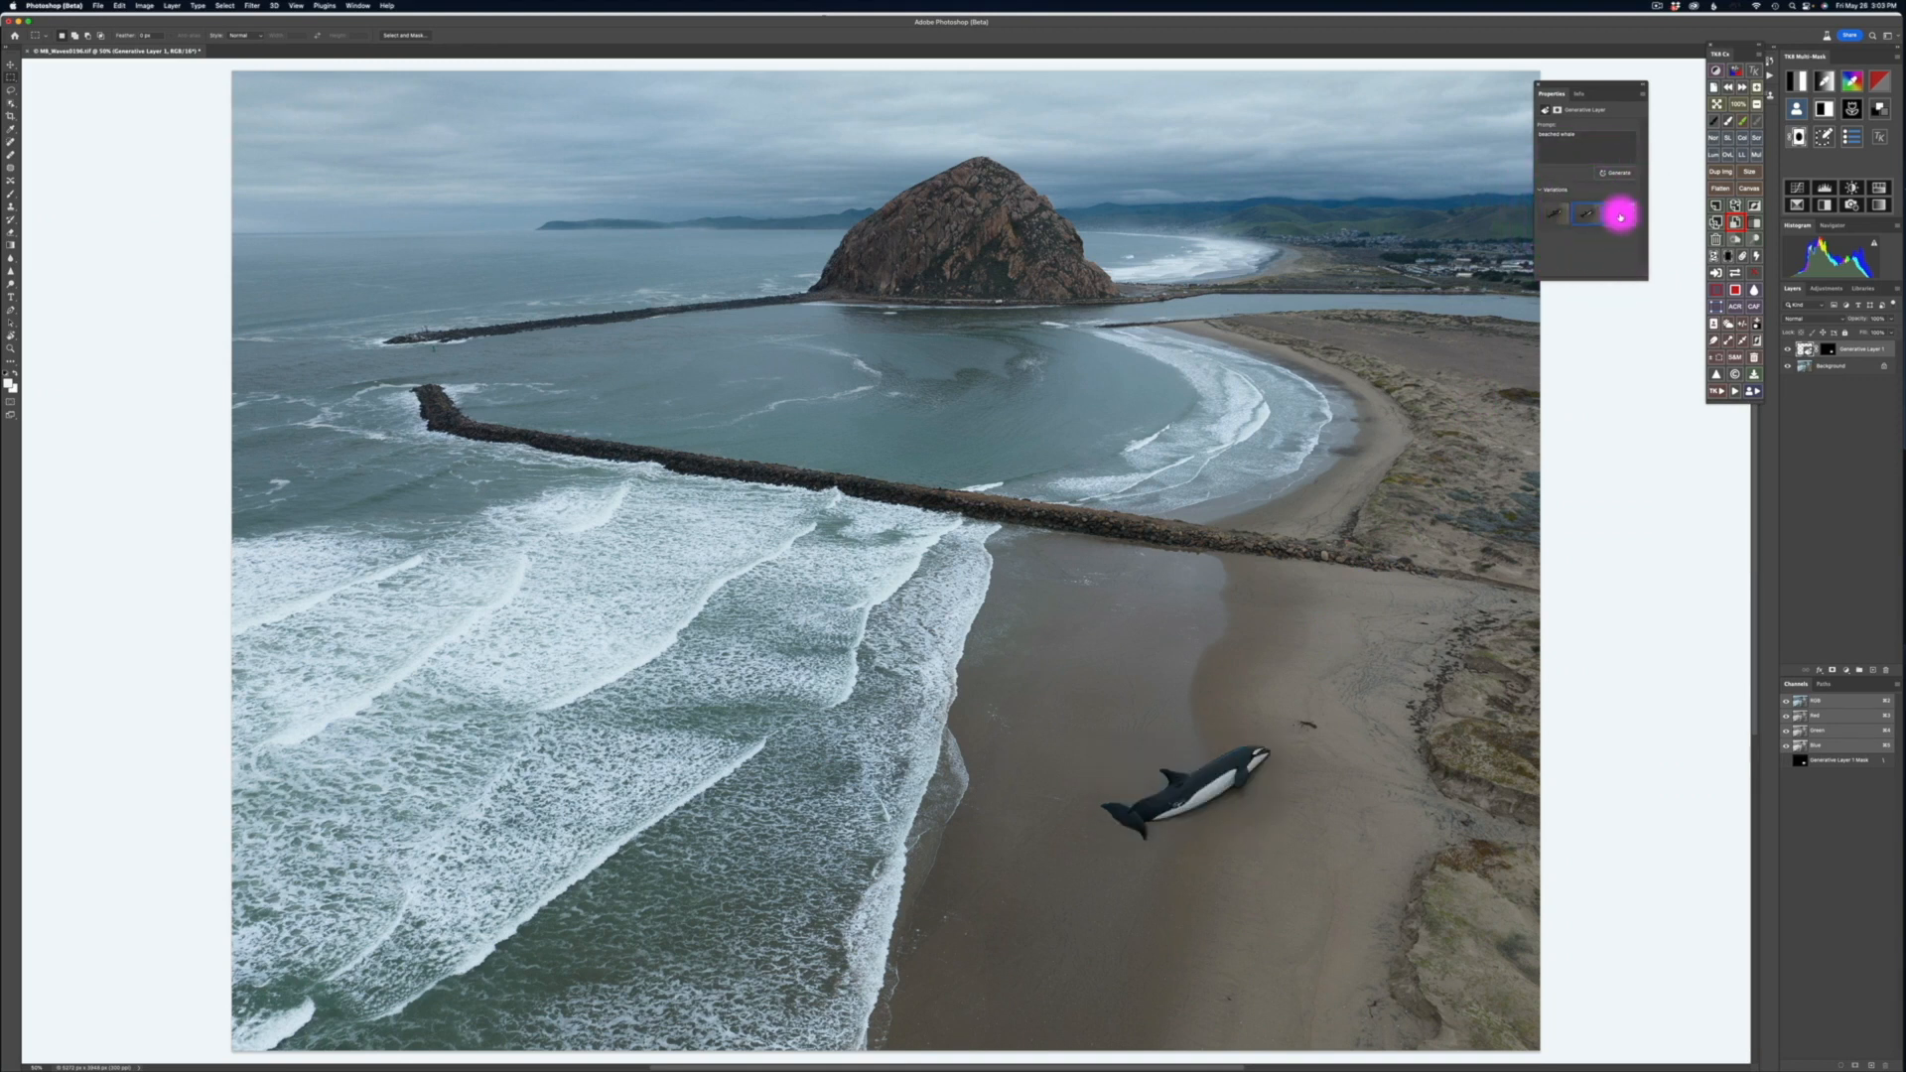
left_click(1620, 216)
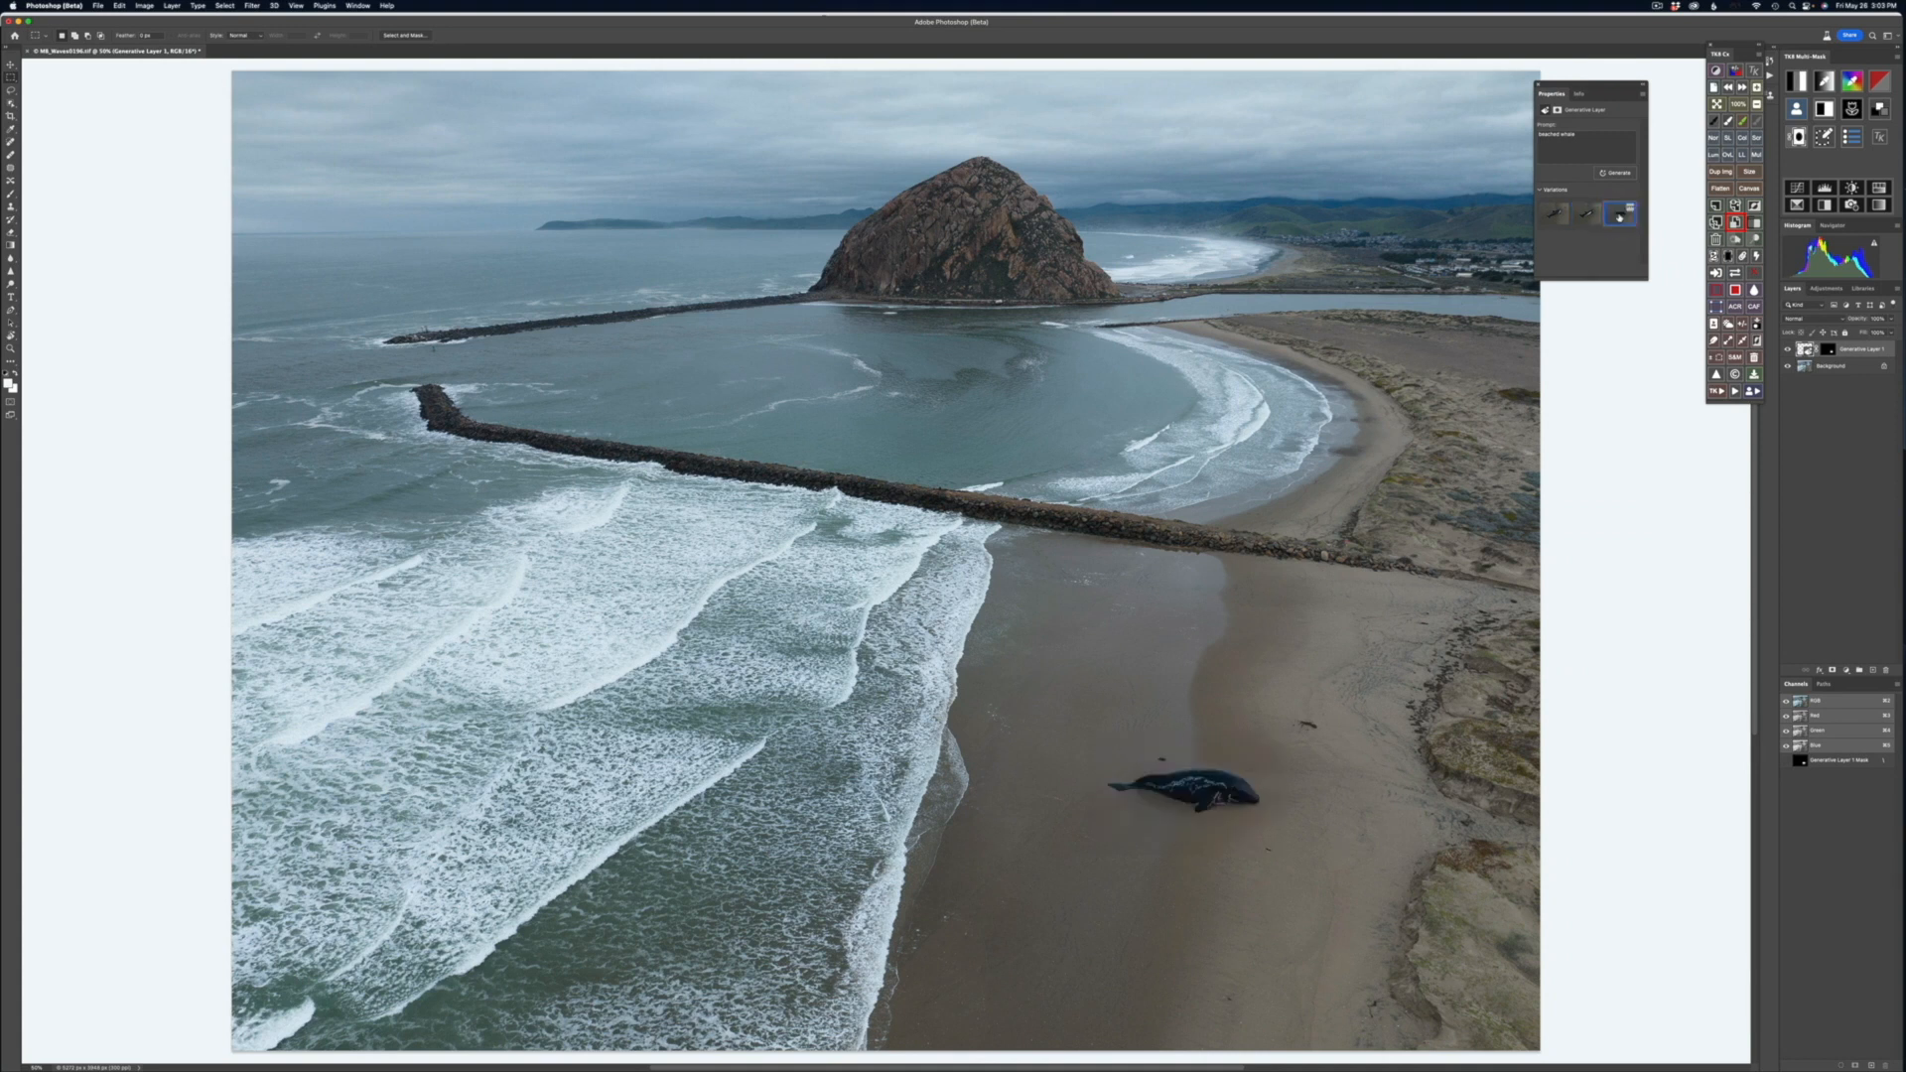
left_click(1556, 212)
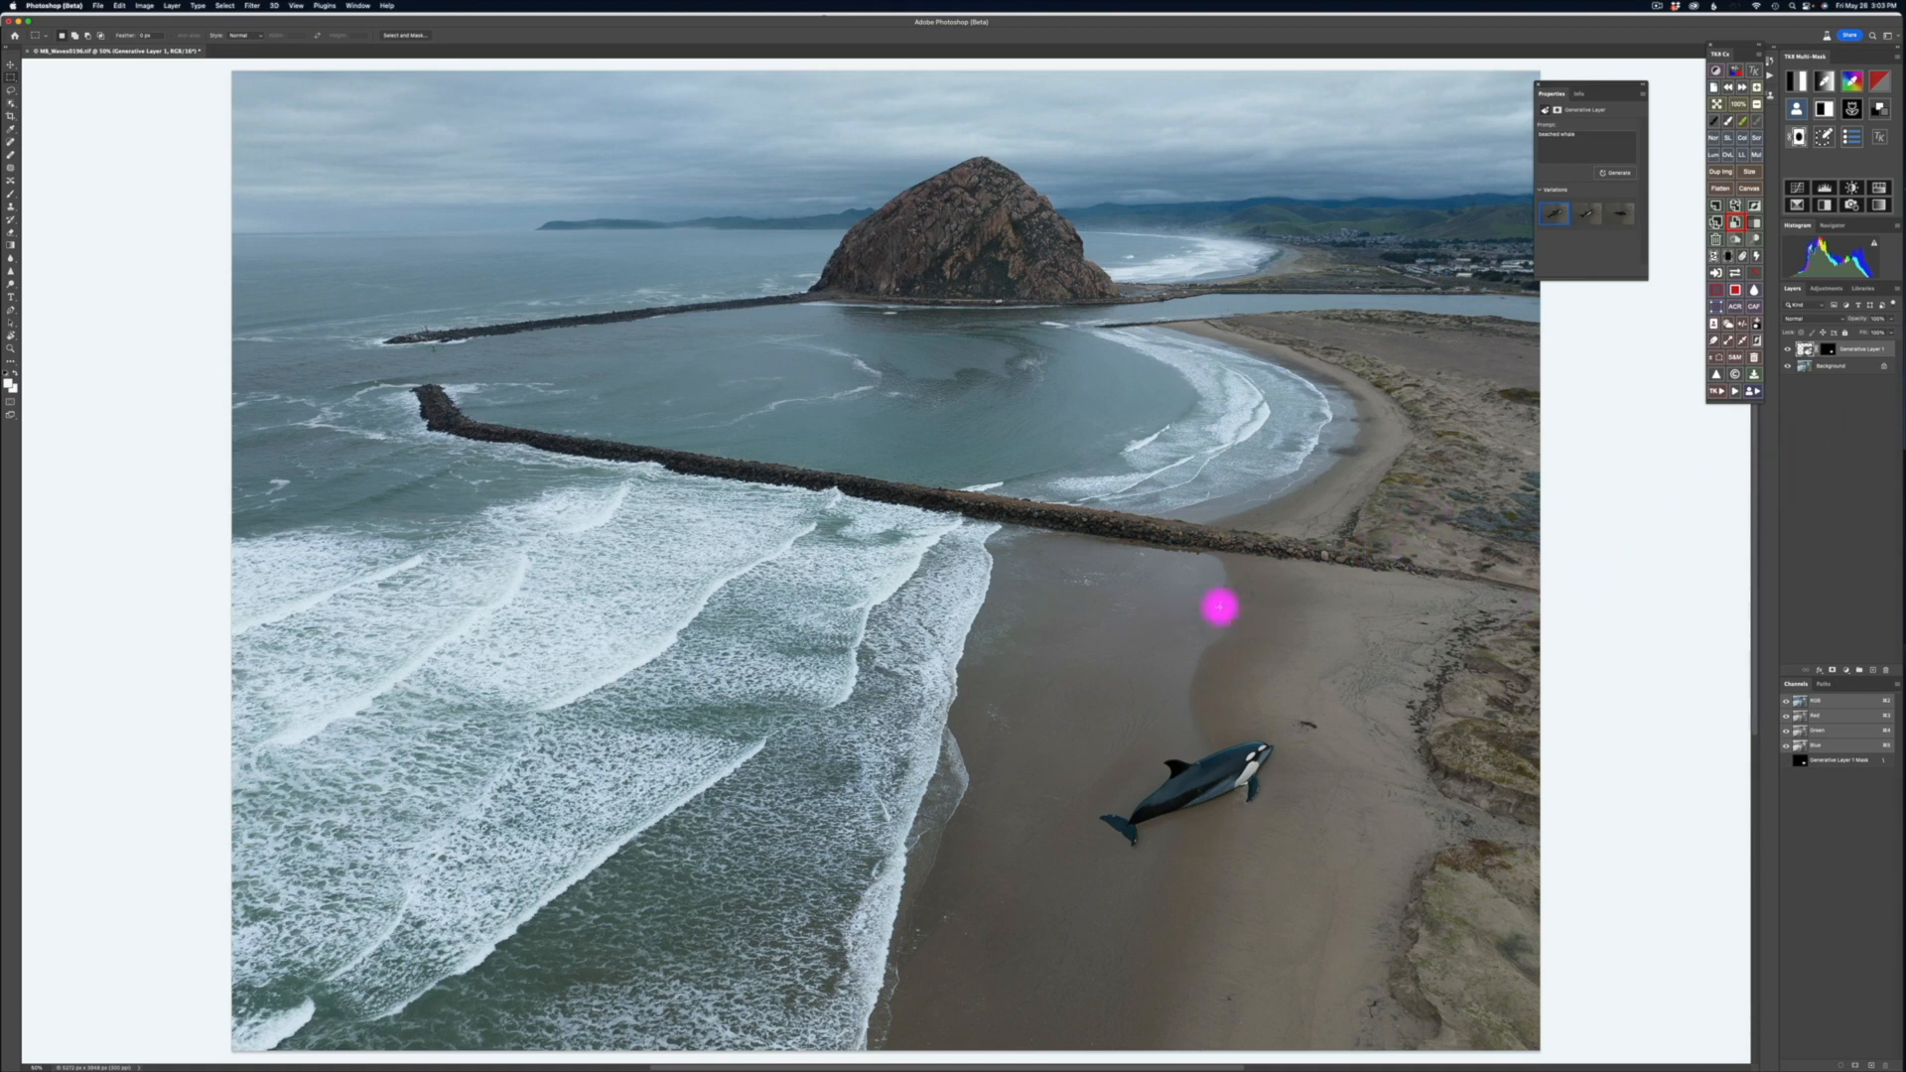
scroll(1217, 609, "up", 3)
scroll(1217, 609, "down", 3)
scroll(1217, 609, "down", 2)
scroll(1217, 608, "up", 4)
scroll(1217, 608, "right", 1)
scroll(1216, 609, "down", 1)
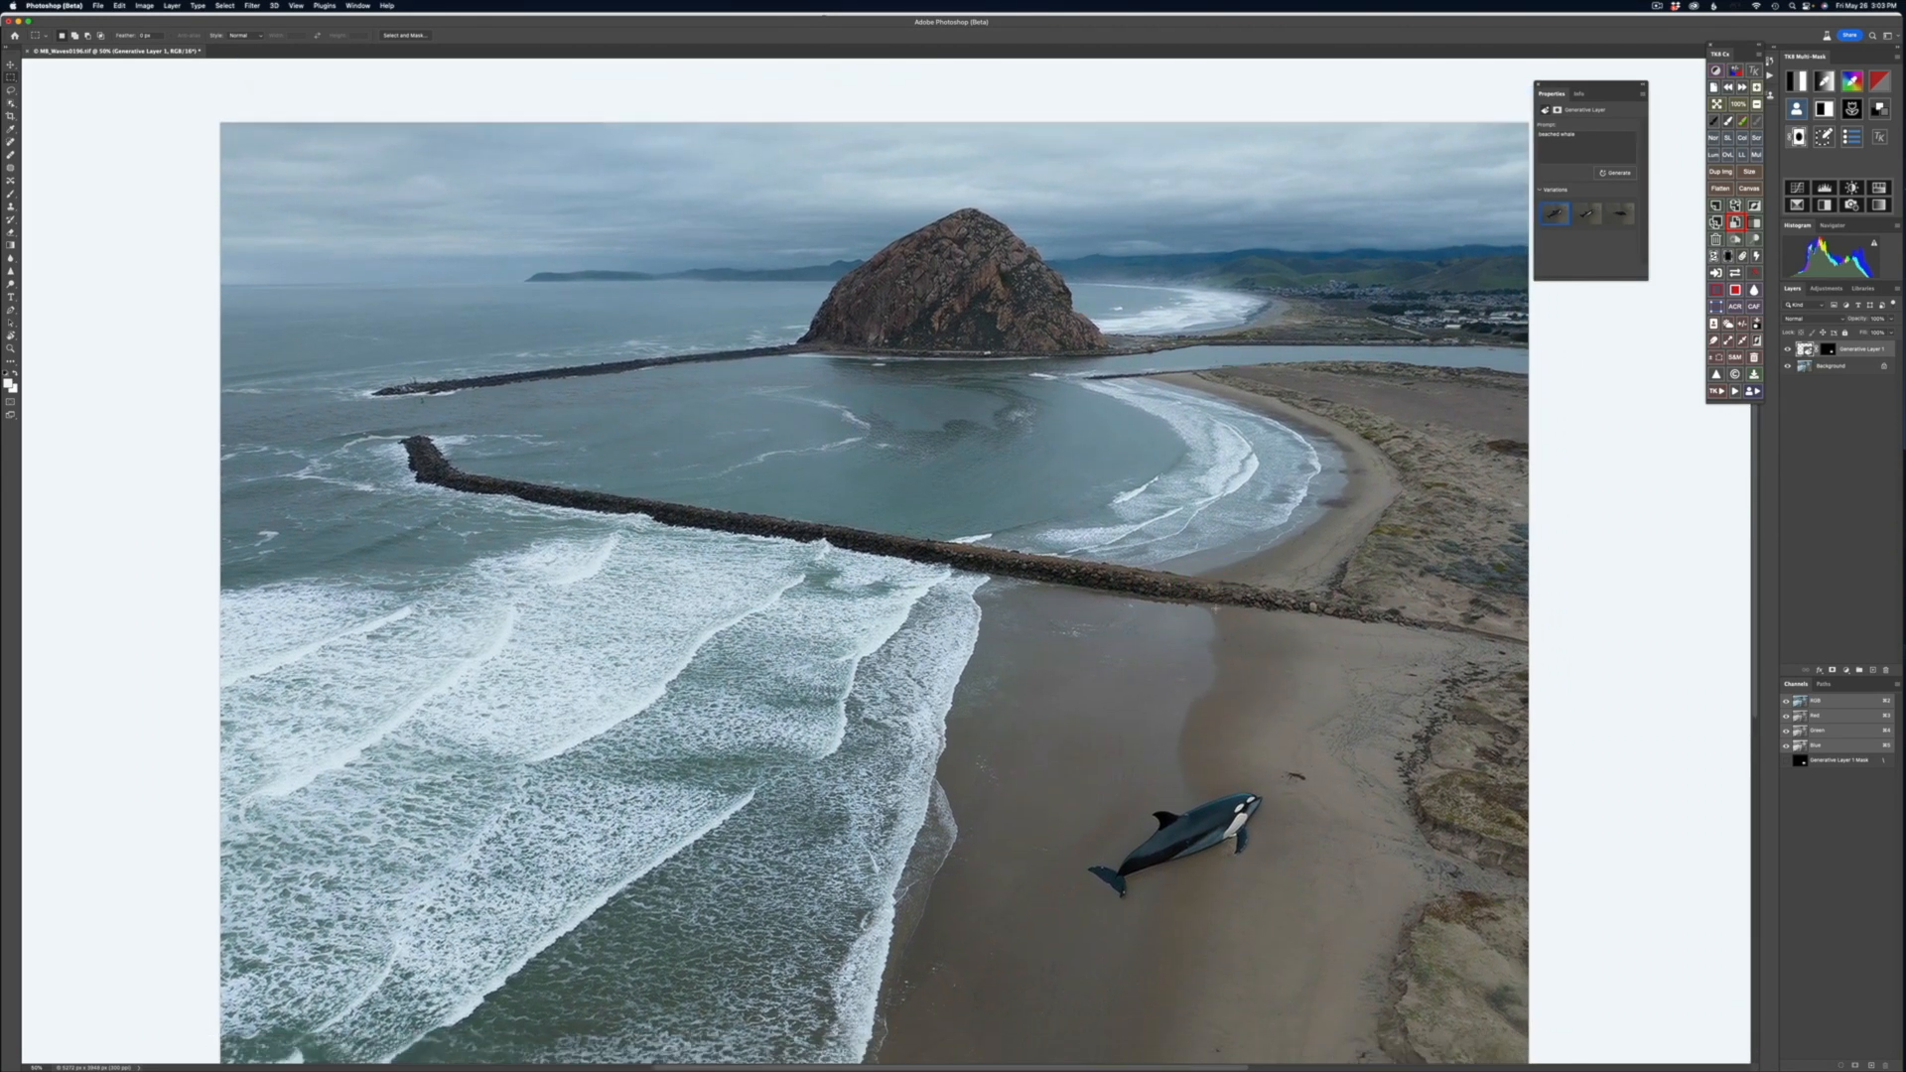
scroll(1216, 609, "down", 1)
scroll(1215, 608, "down", 1)
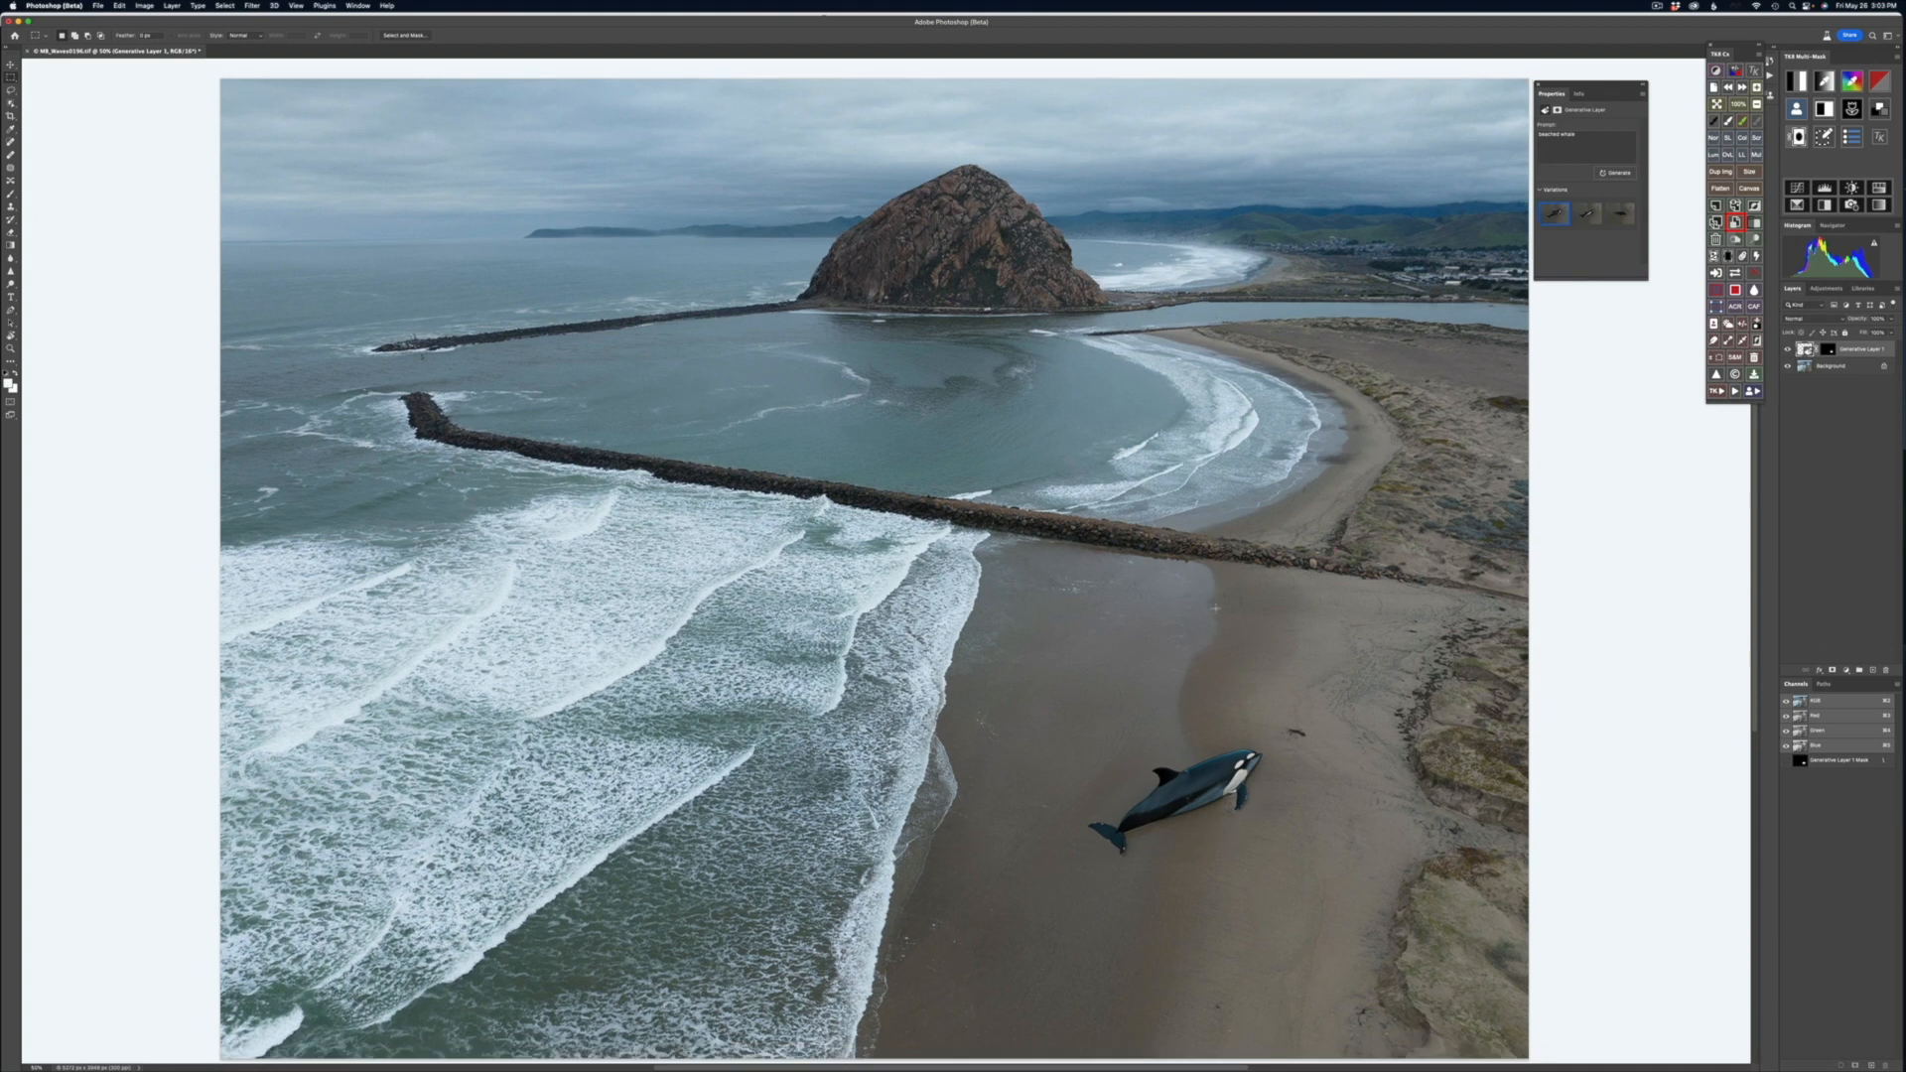
scroll(1215, 607, "up", 1)
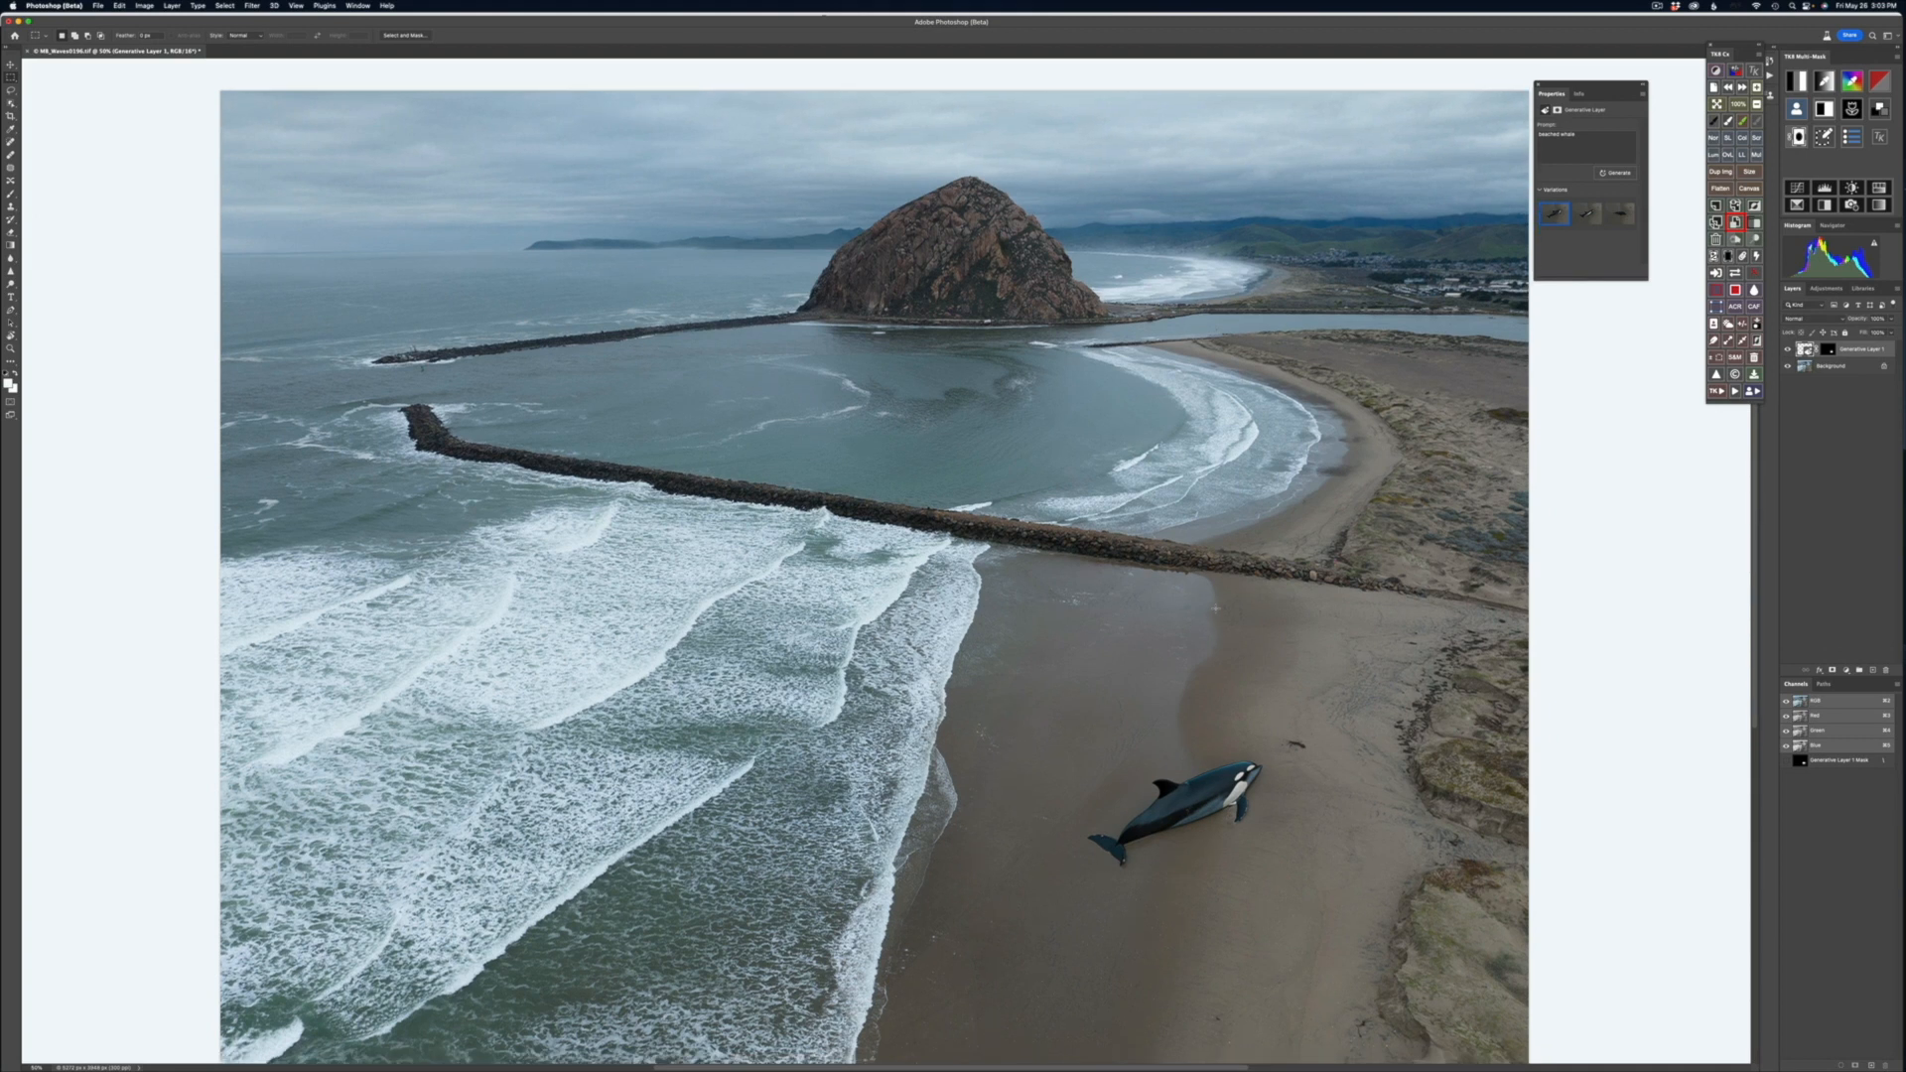
scroll(1215, 607, "down", 1)
scroll(1215, 608, "down", 1)
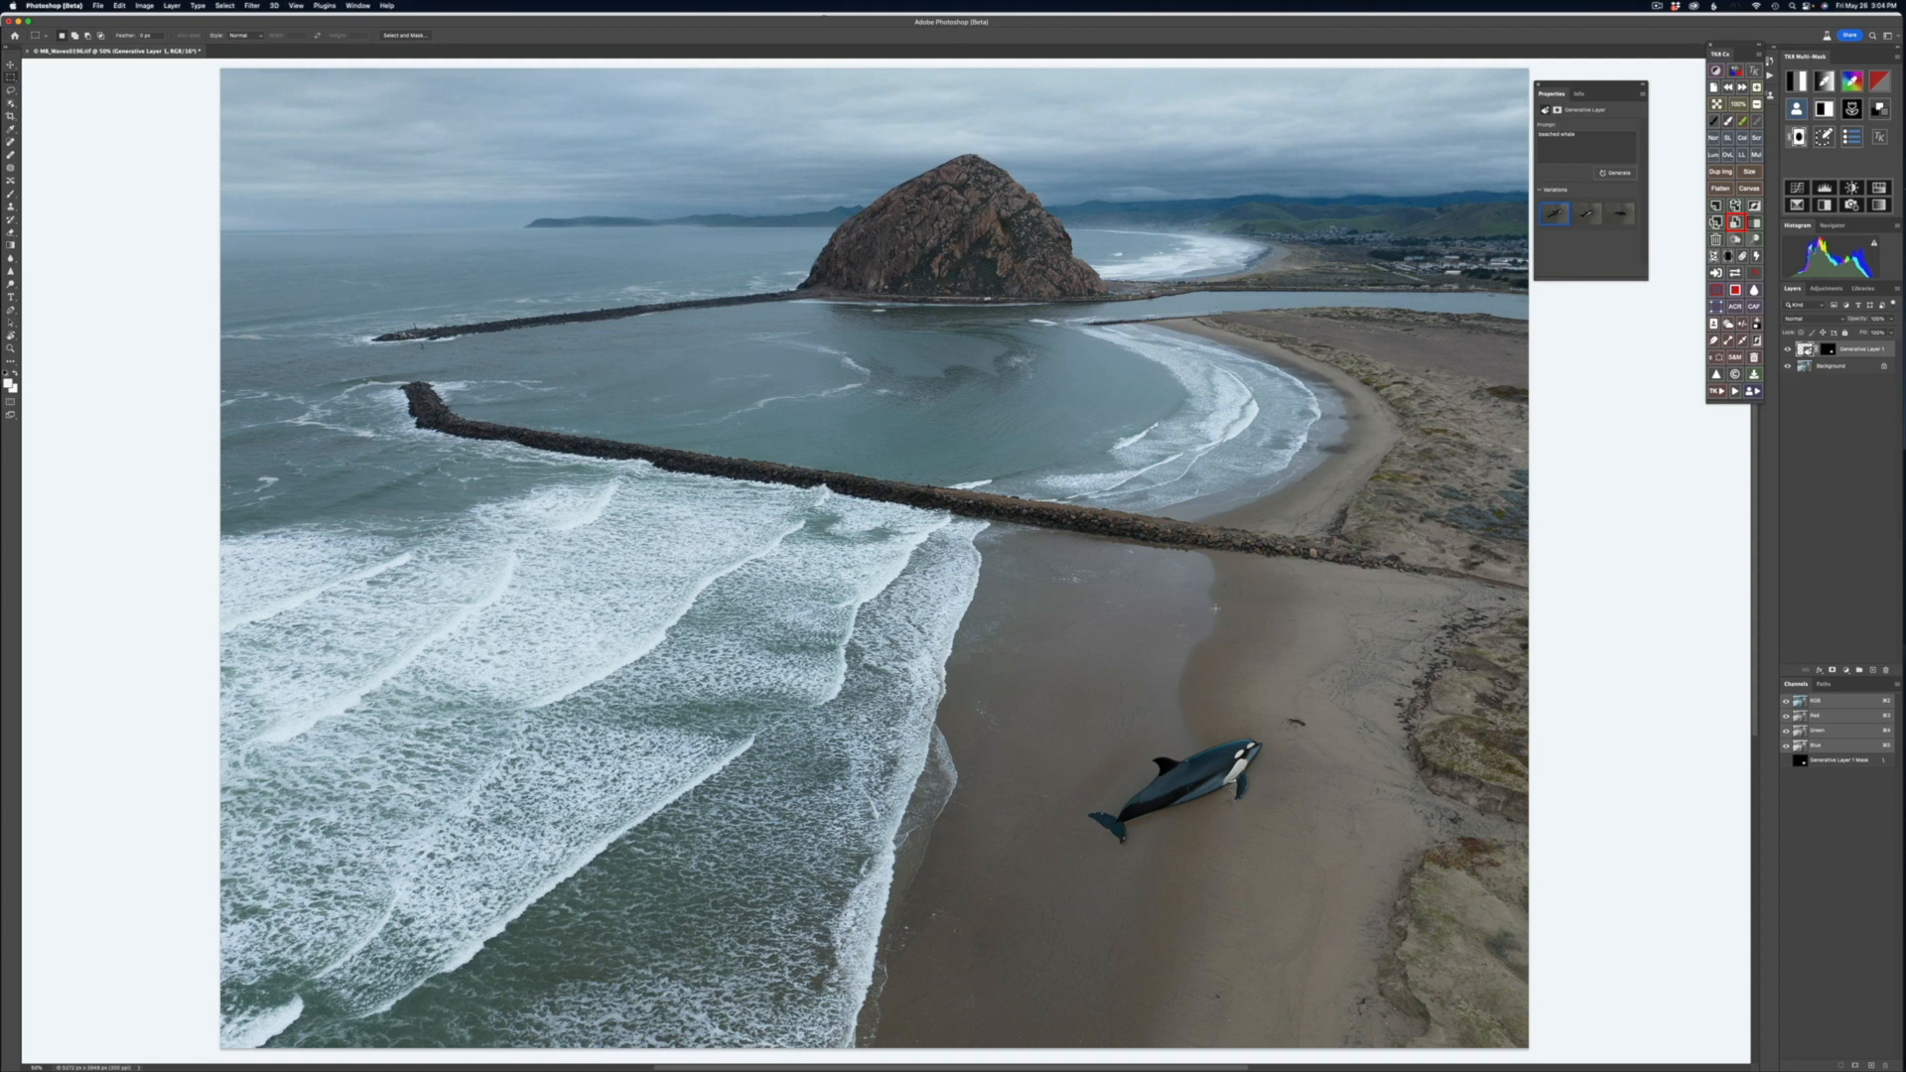
Step: Hide and show the whale's generative layer to compare the beach with and without the whale
left_click(1237, 605)
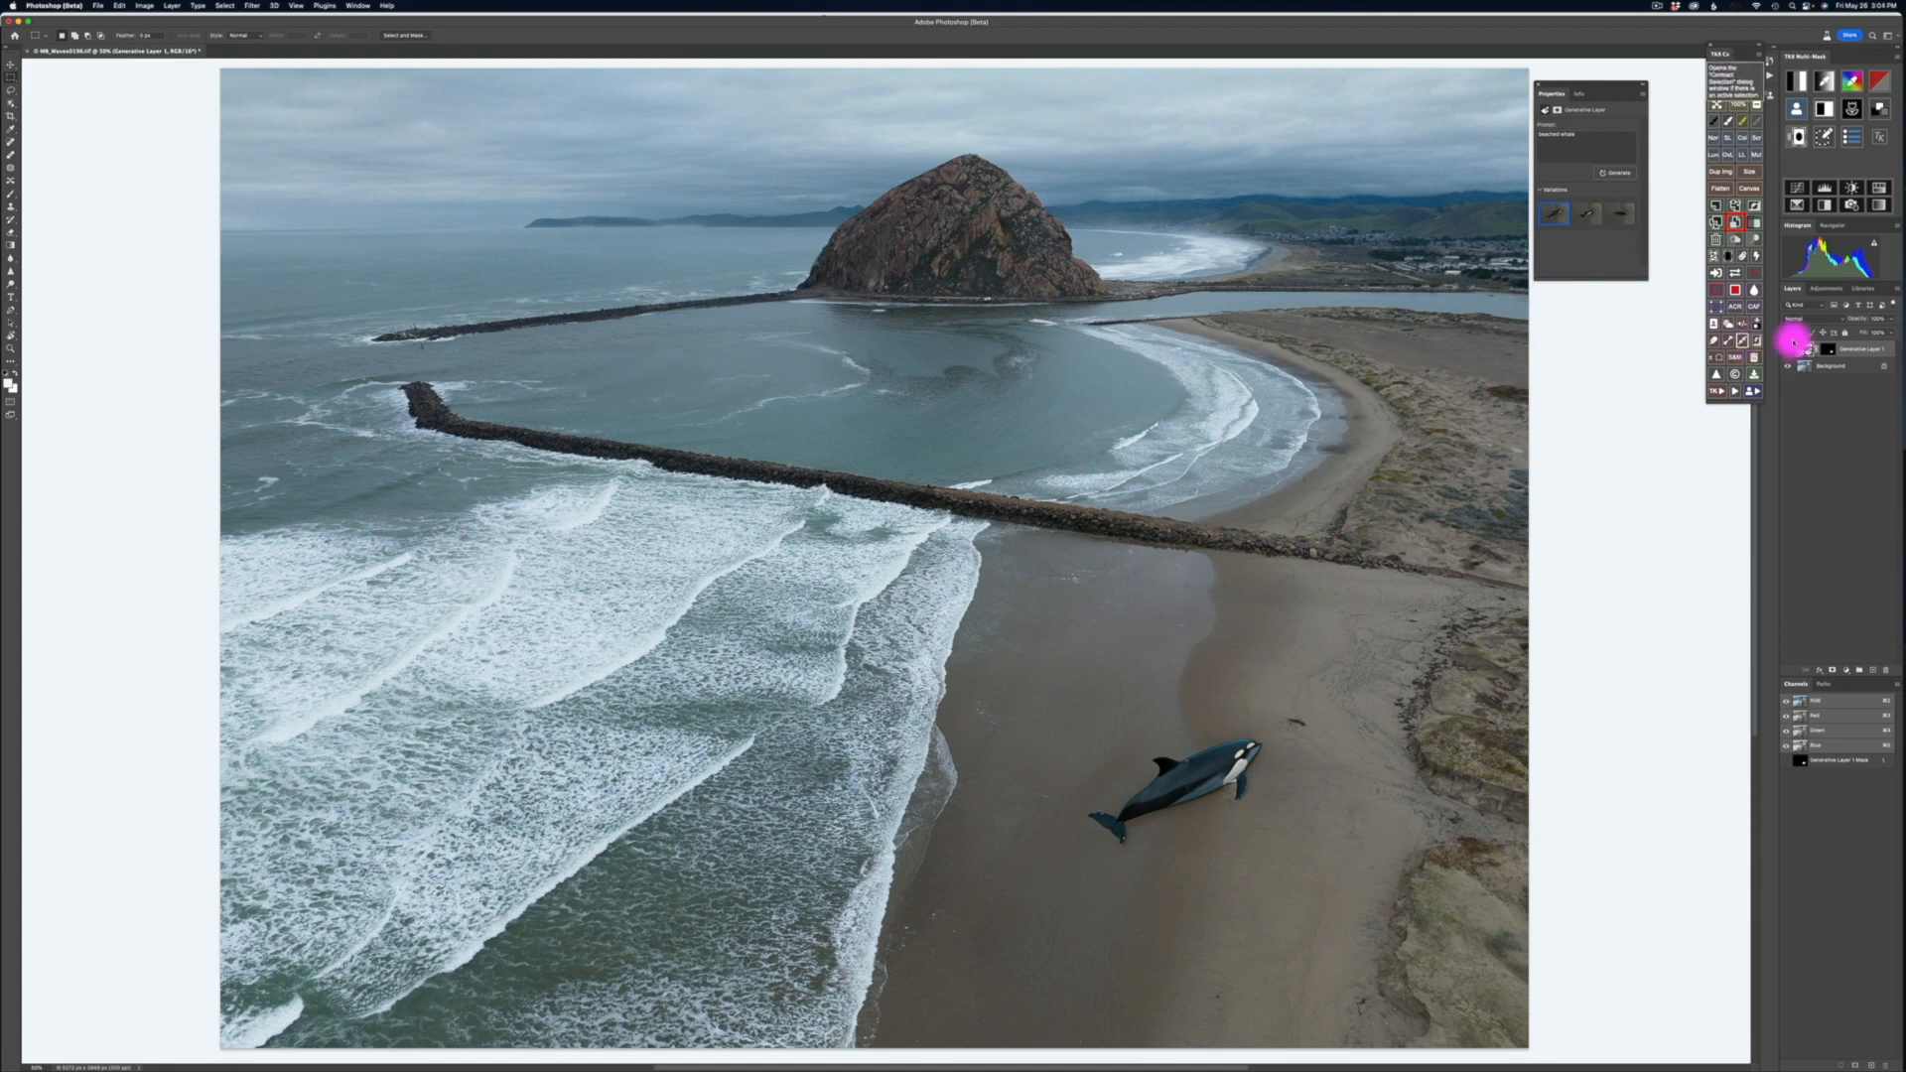
left_click(1787, 348)
left_click(1786, 348)
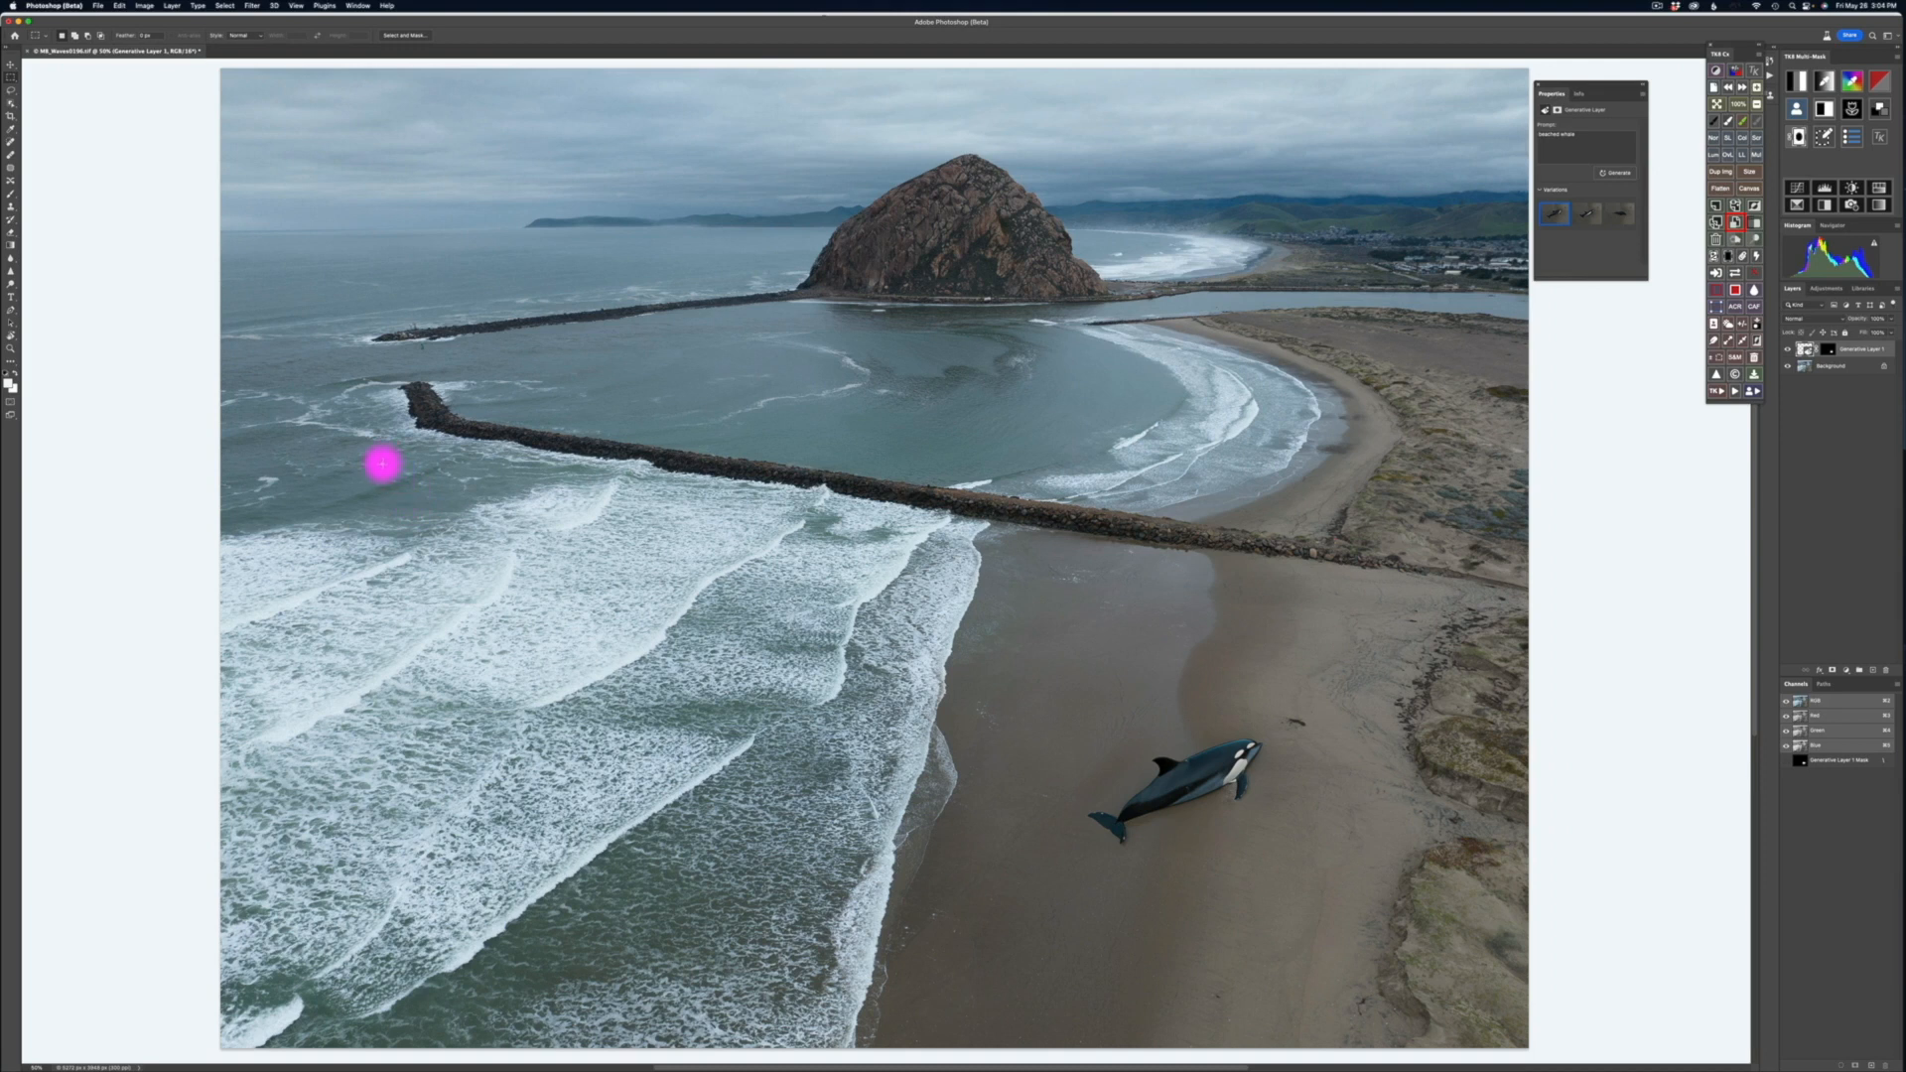
Step: Select a small rectangle of water below the jetty's seaward end and generate a fill there with the prompt "man surfing"
mouse_move(379, 468)
left_mouse_down()
mouse_move(434, 488)
mouse_move(402, 481)
left_mouse_up()
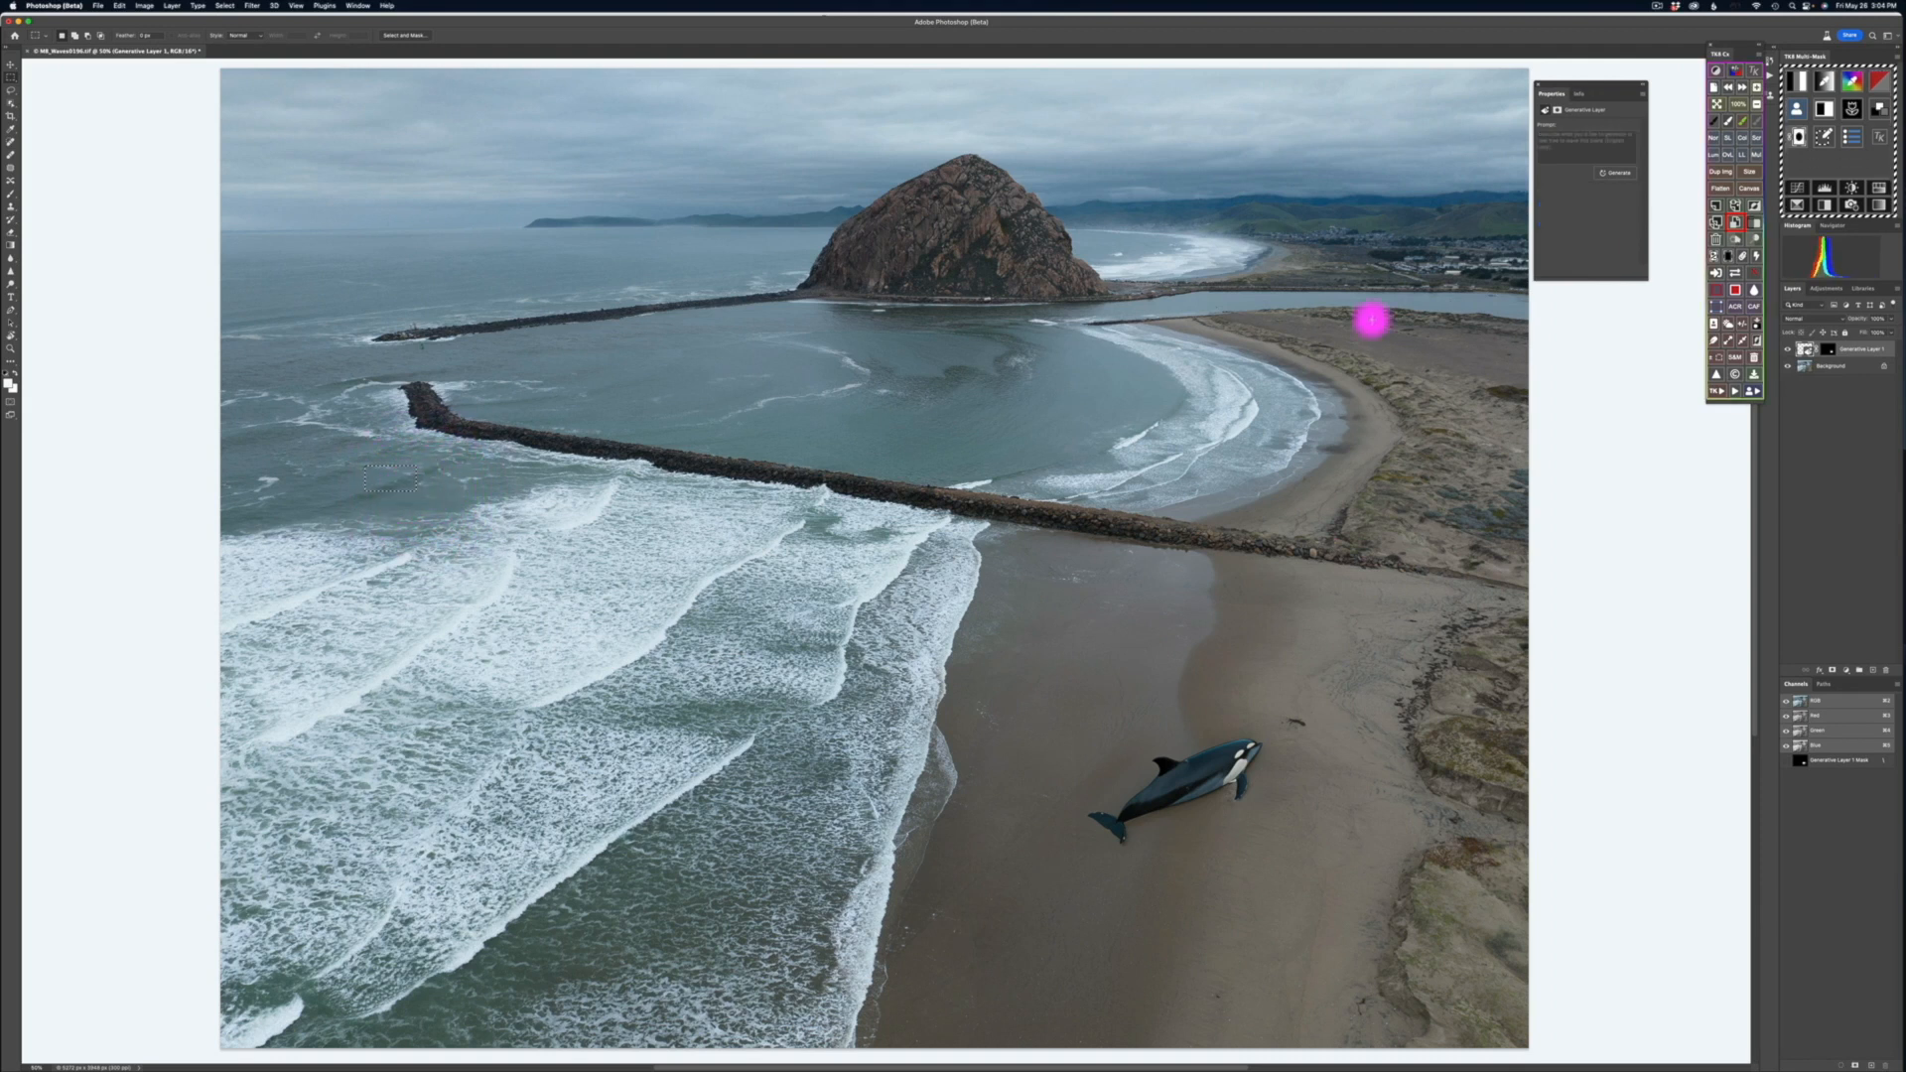
left_click(1546, 149)
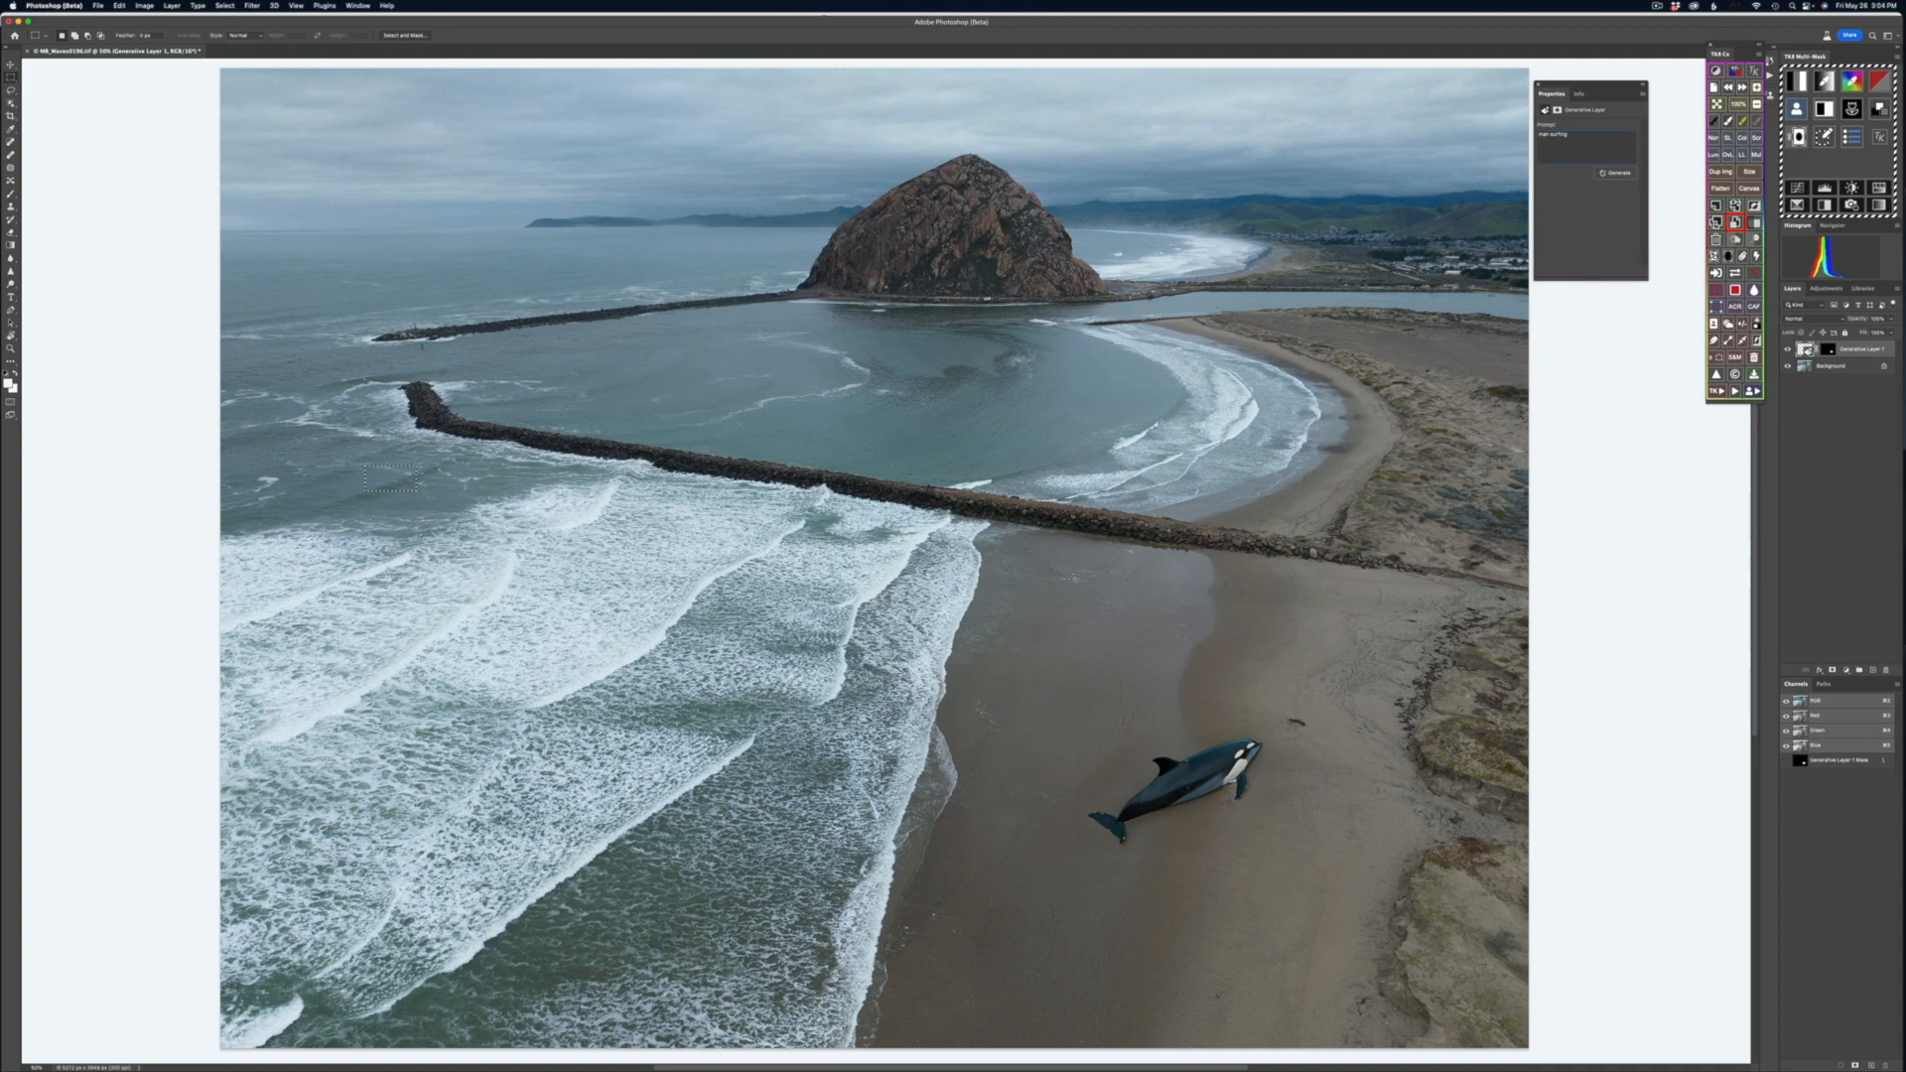
left_click(1611, 172)
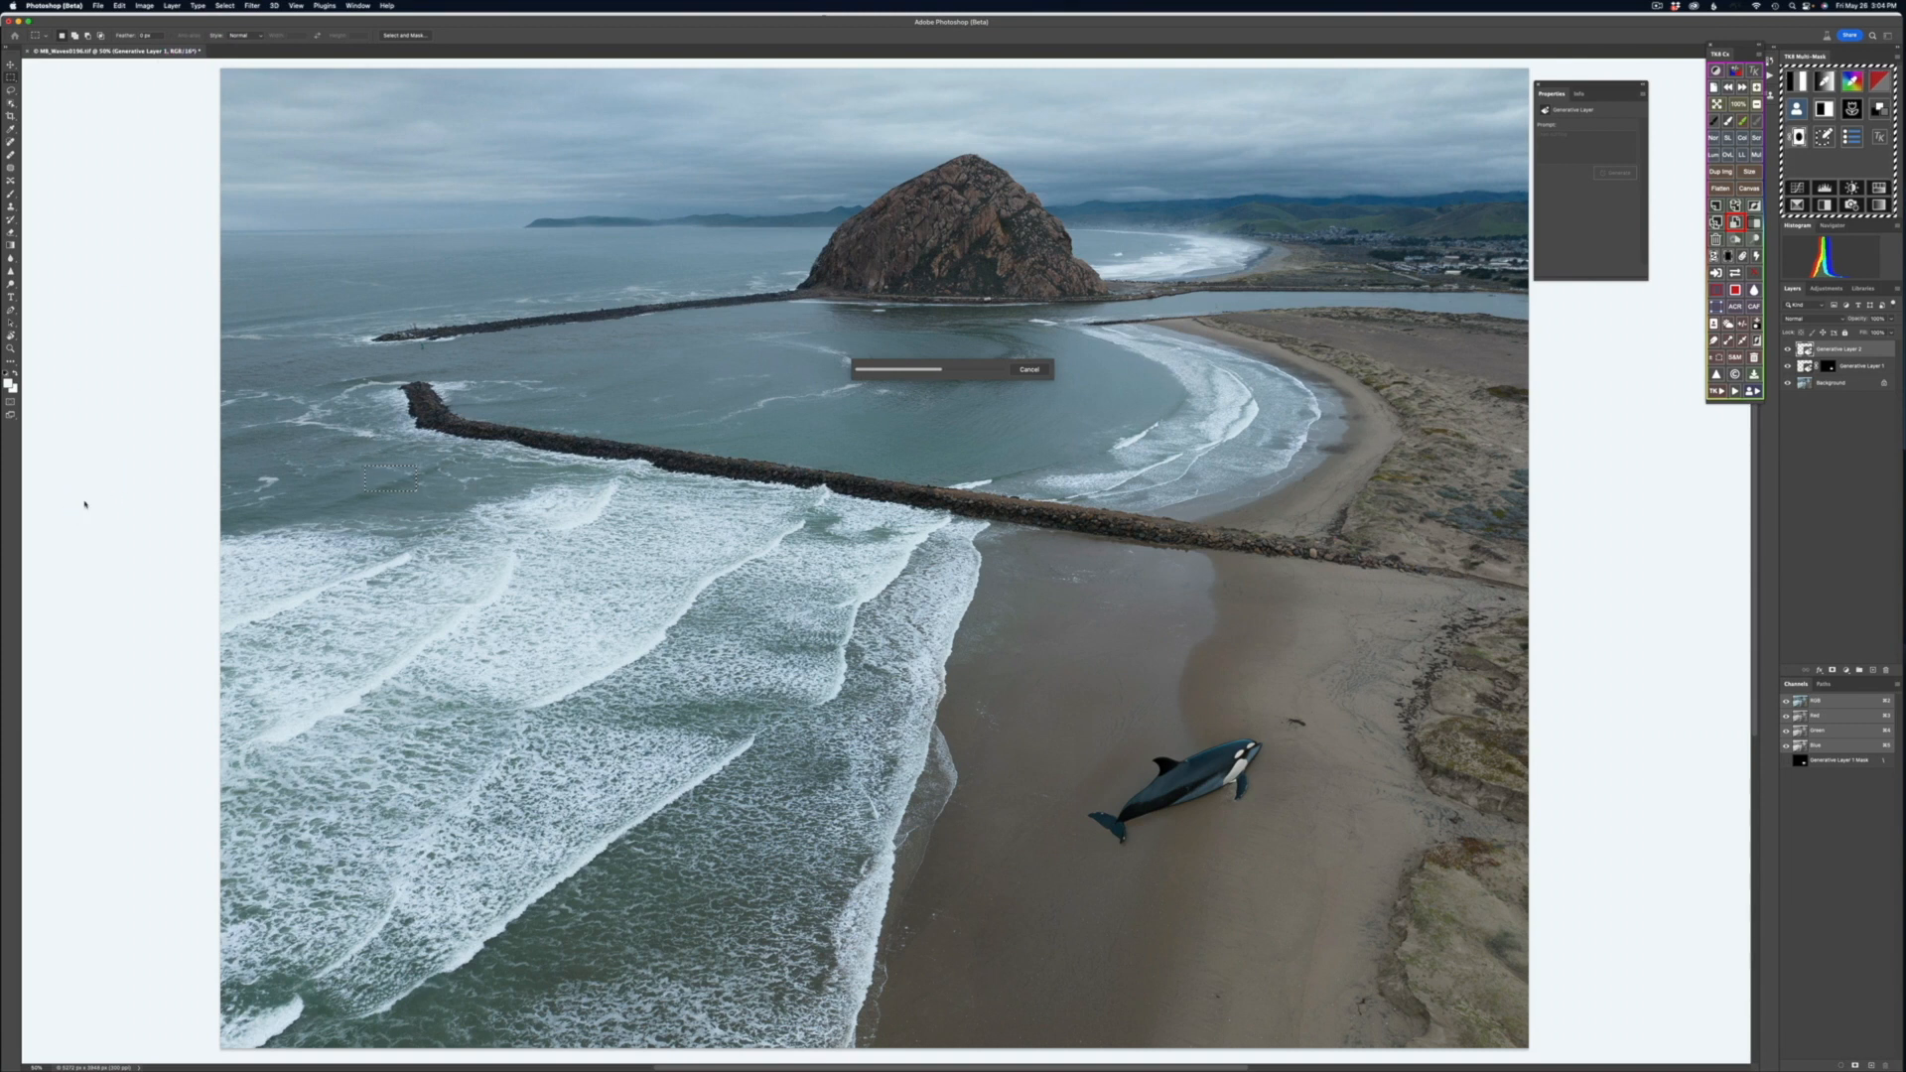
left_click(85, 504)
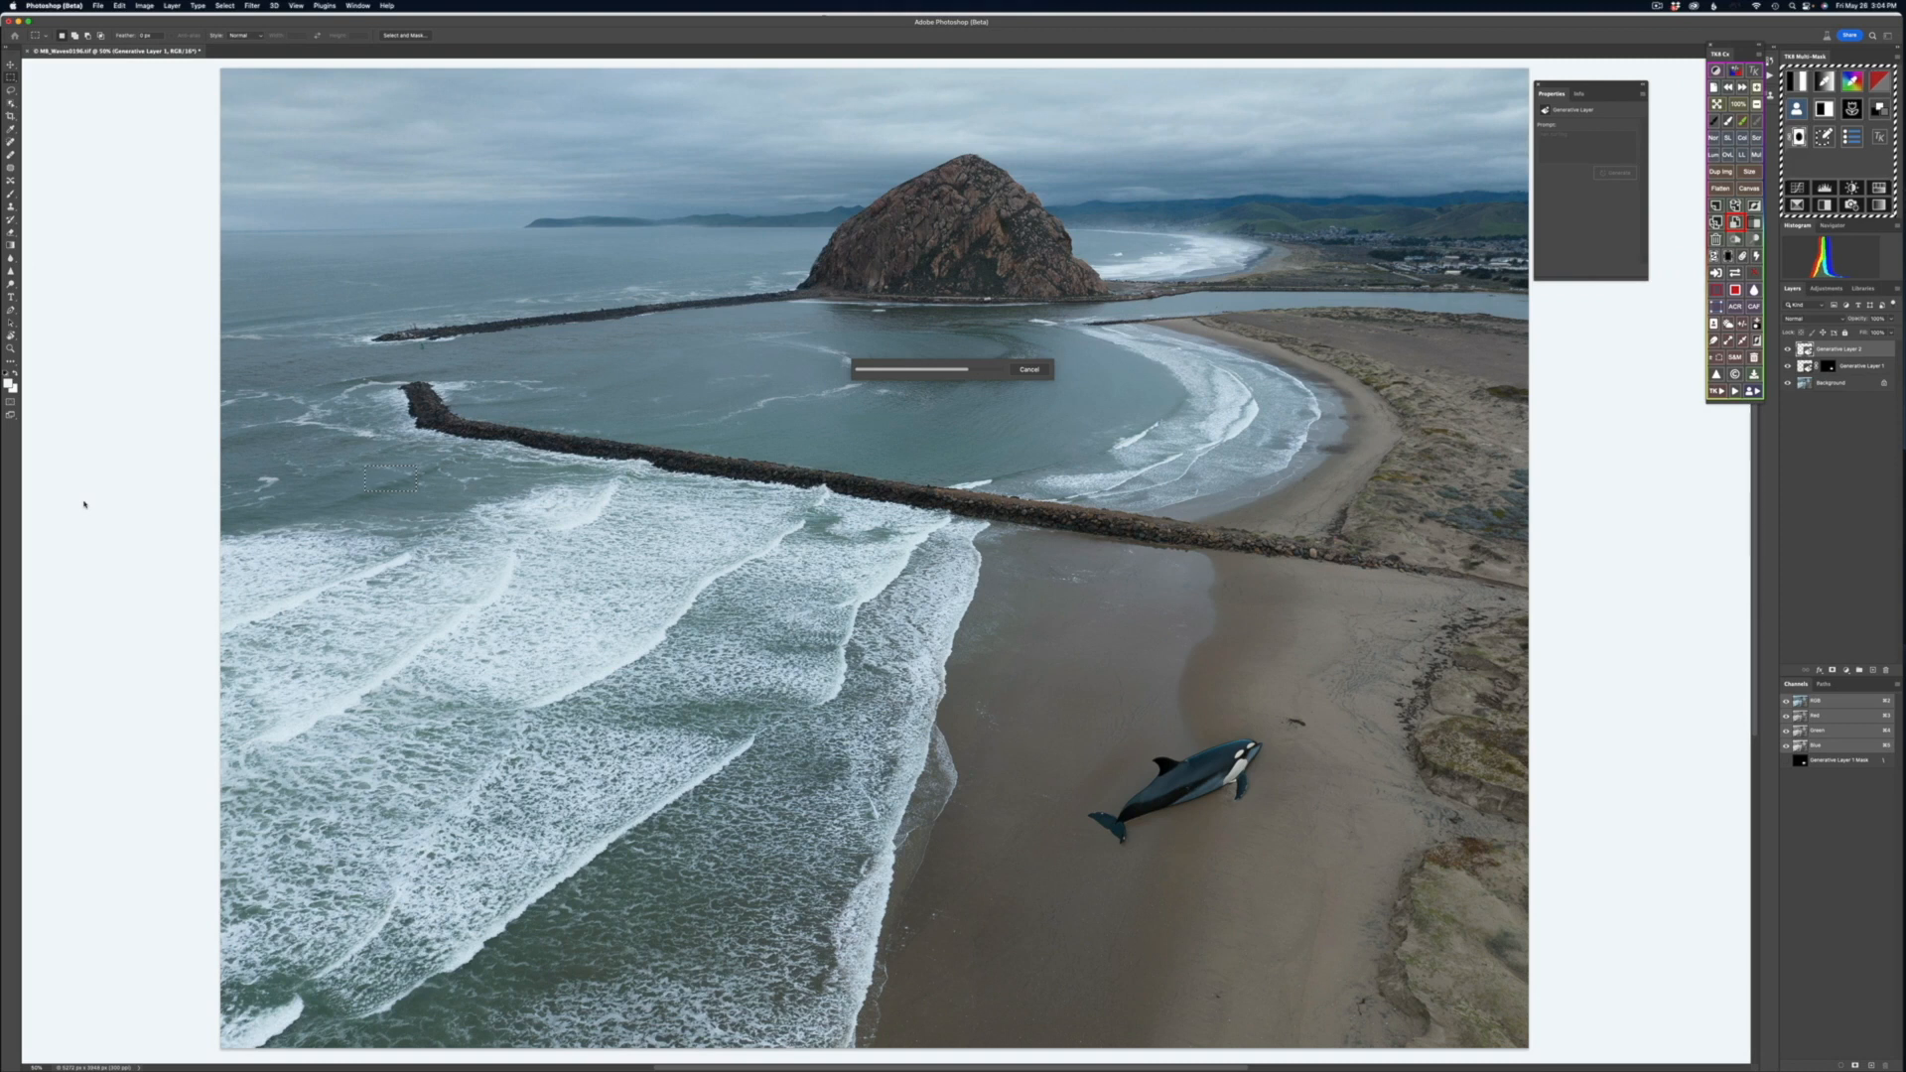
left_click(85, 505)
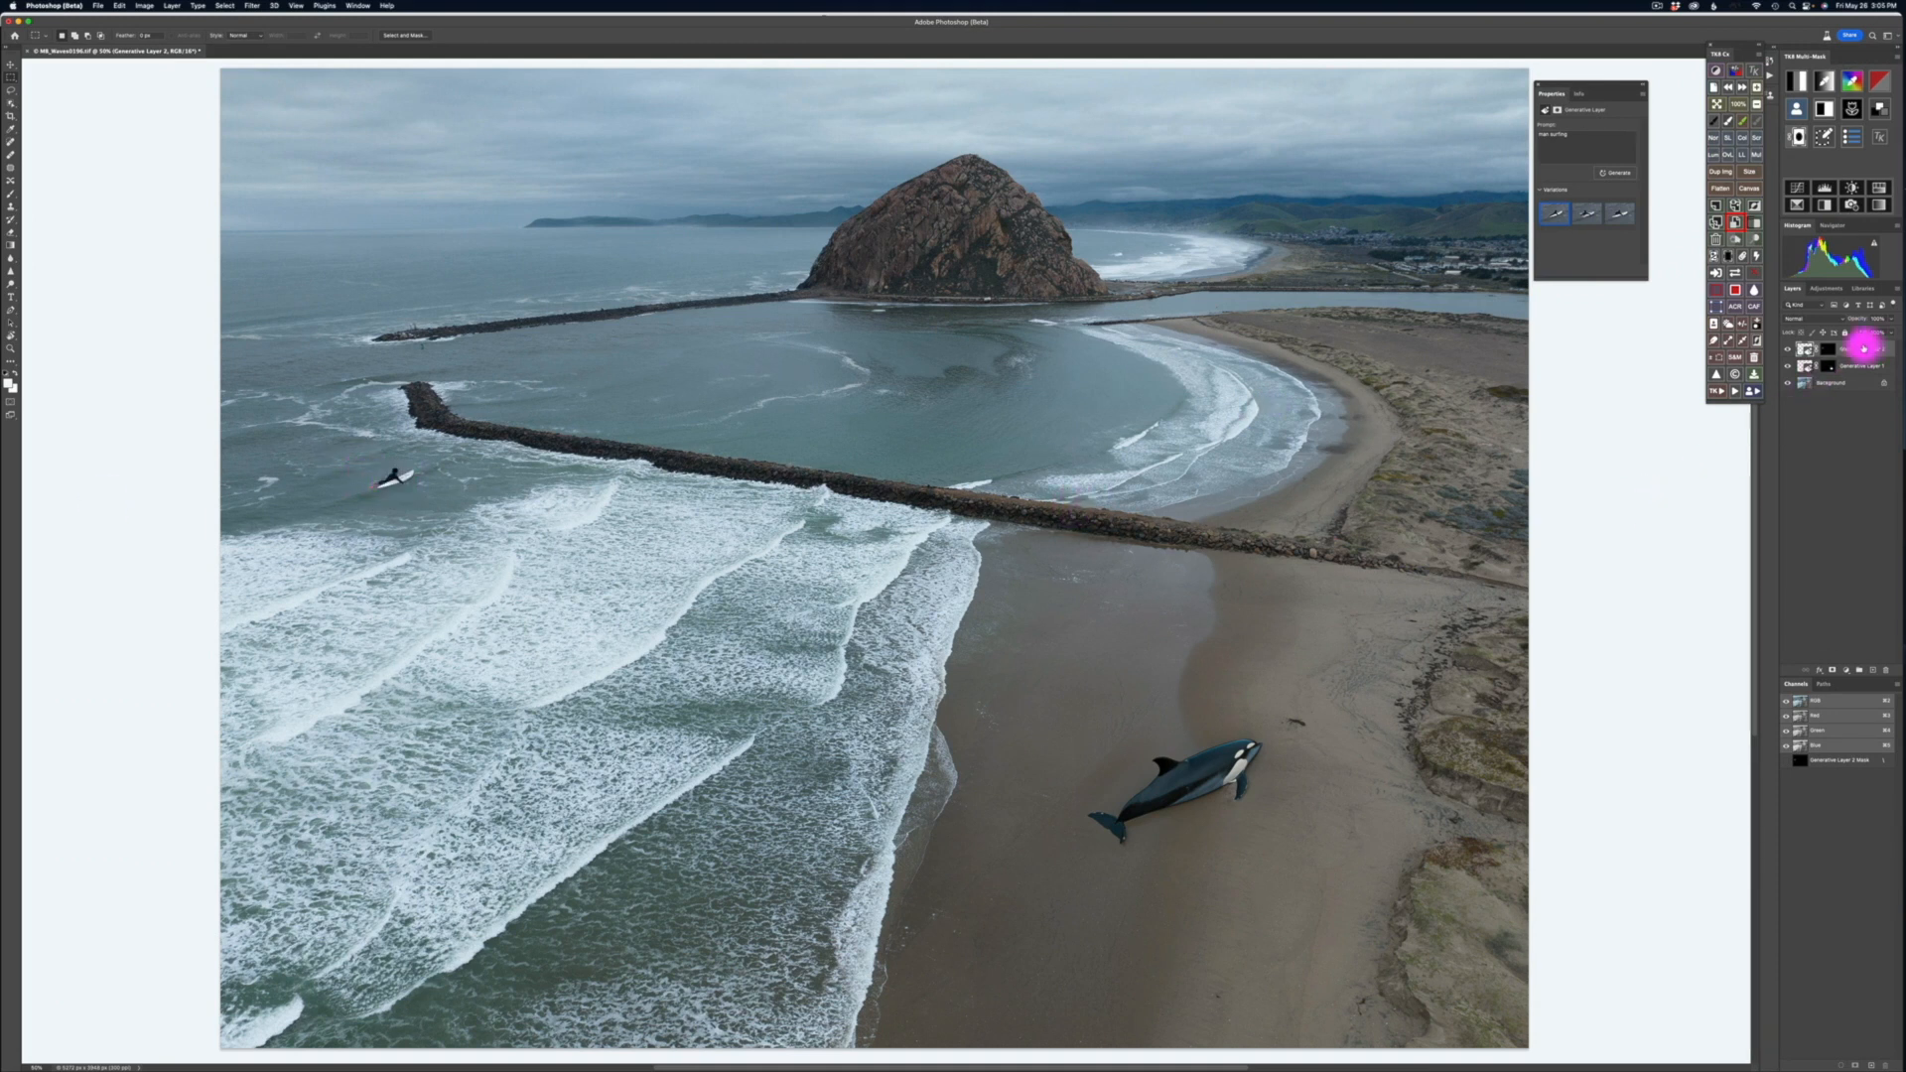
Step: Compare the second and third surfer variations and keep the first one
left_click(1590, 216)
left_click(1623, 217)
left_click(1561, 217)
left_click(121, 5)
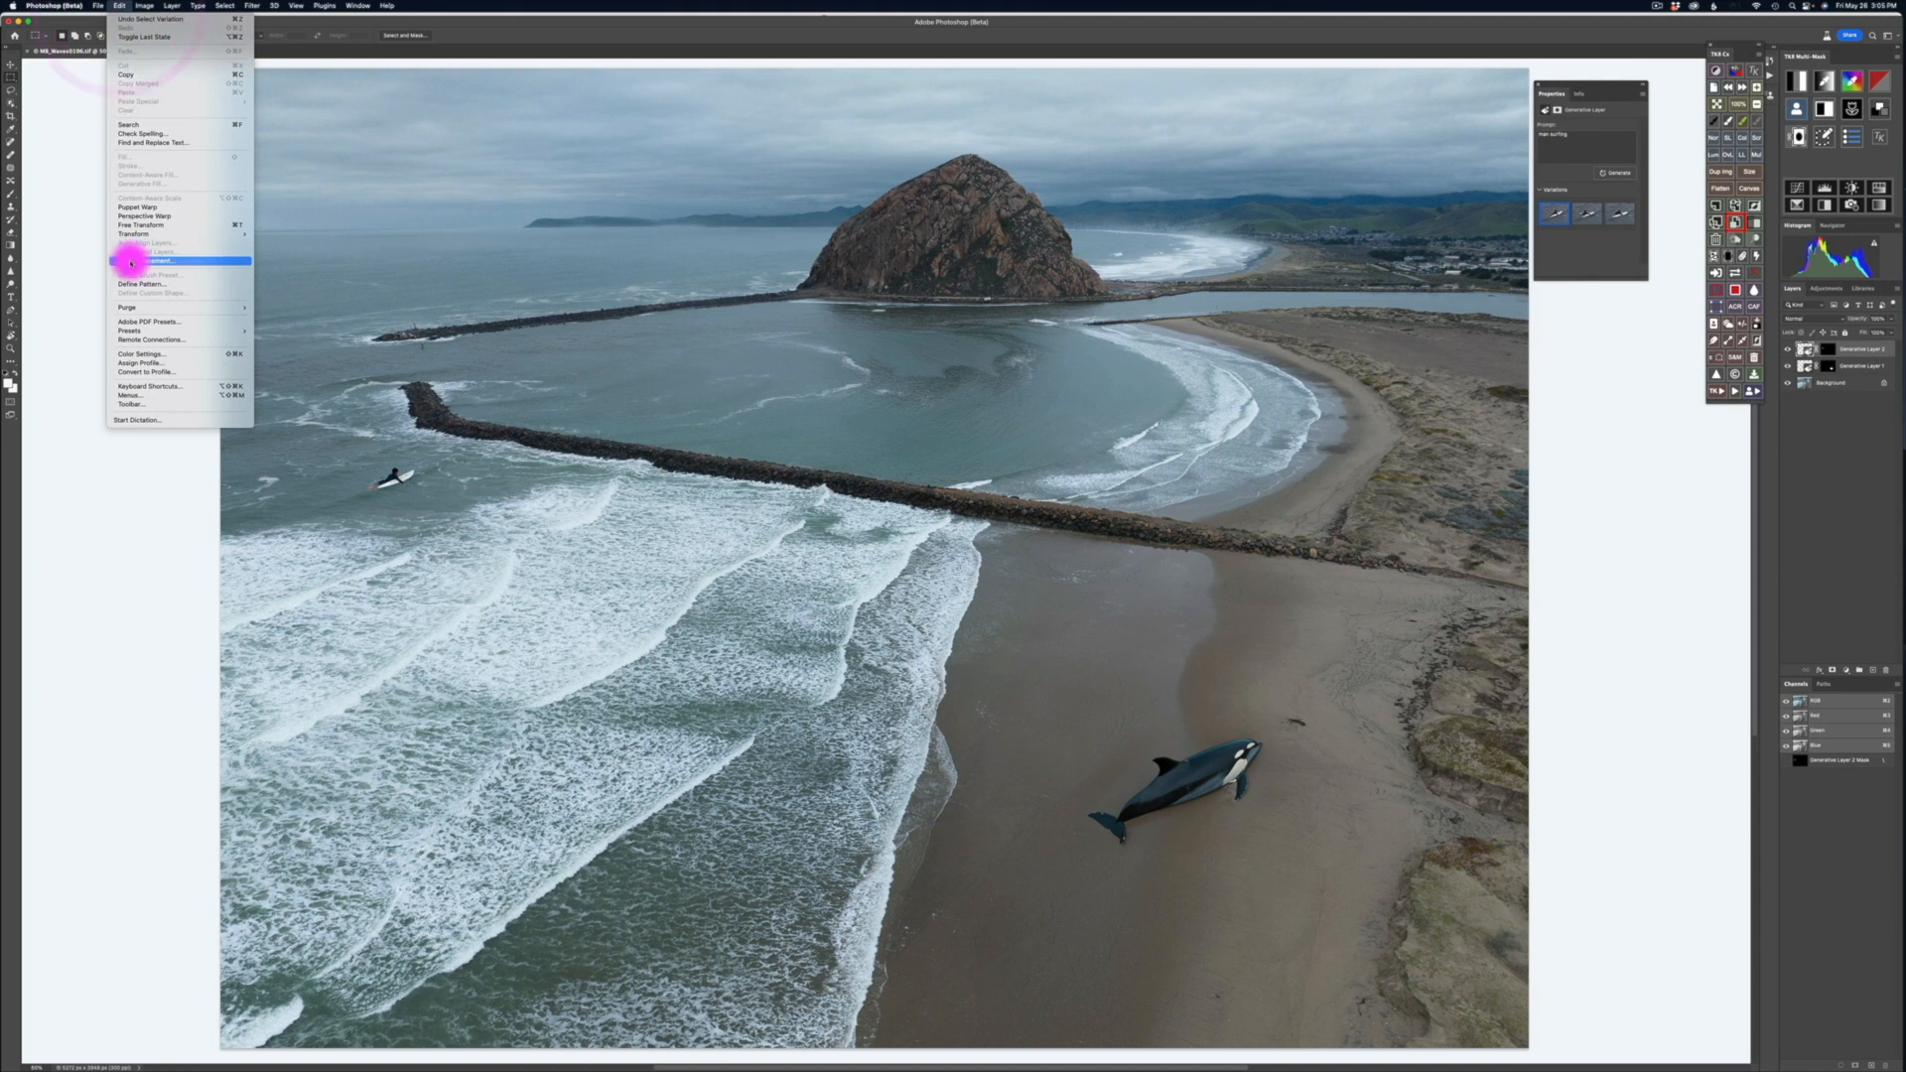
mouse_move(141, 234)
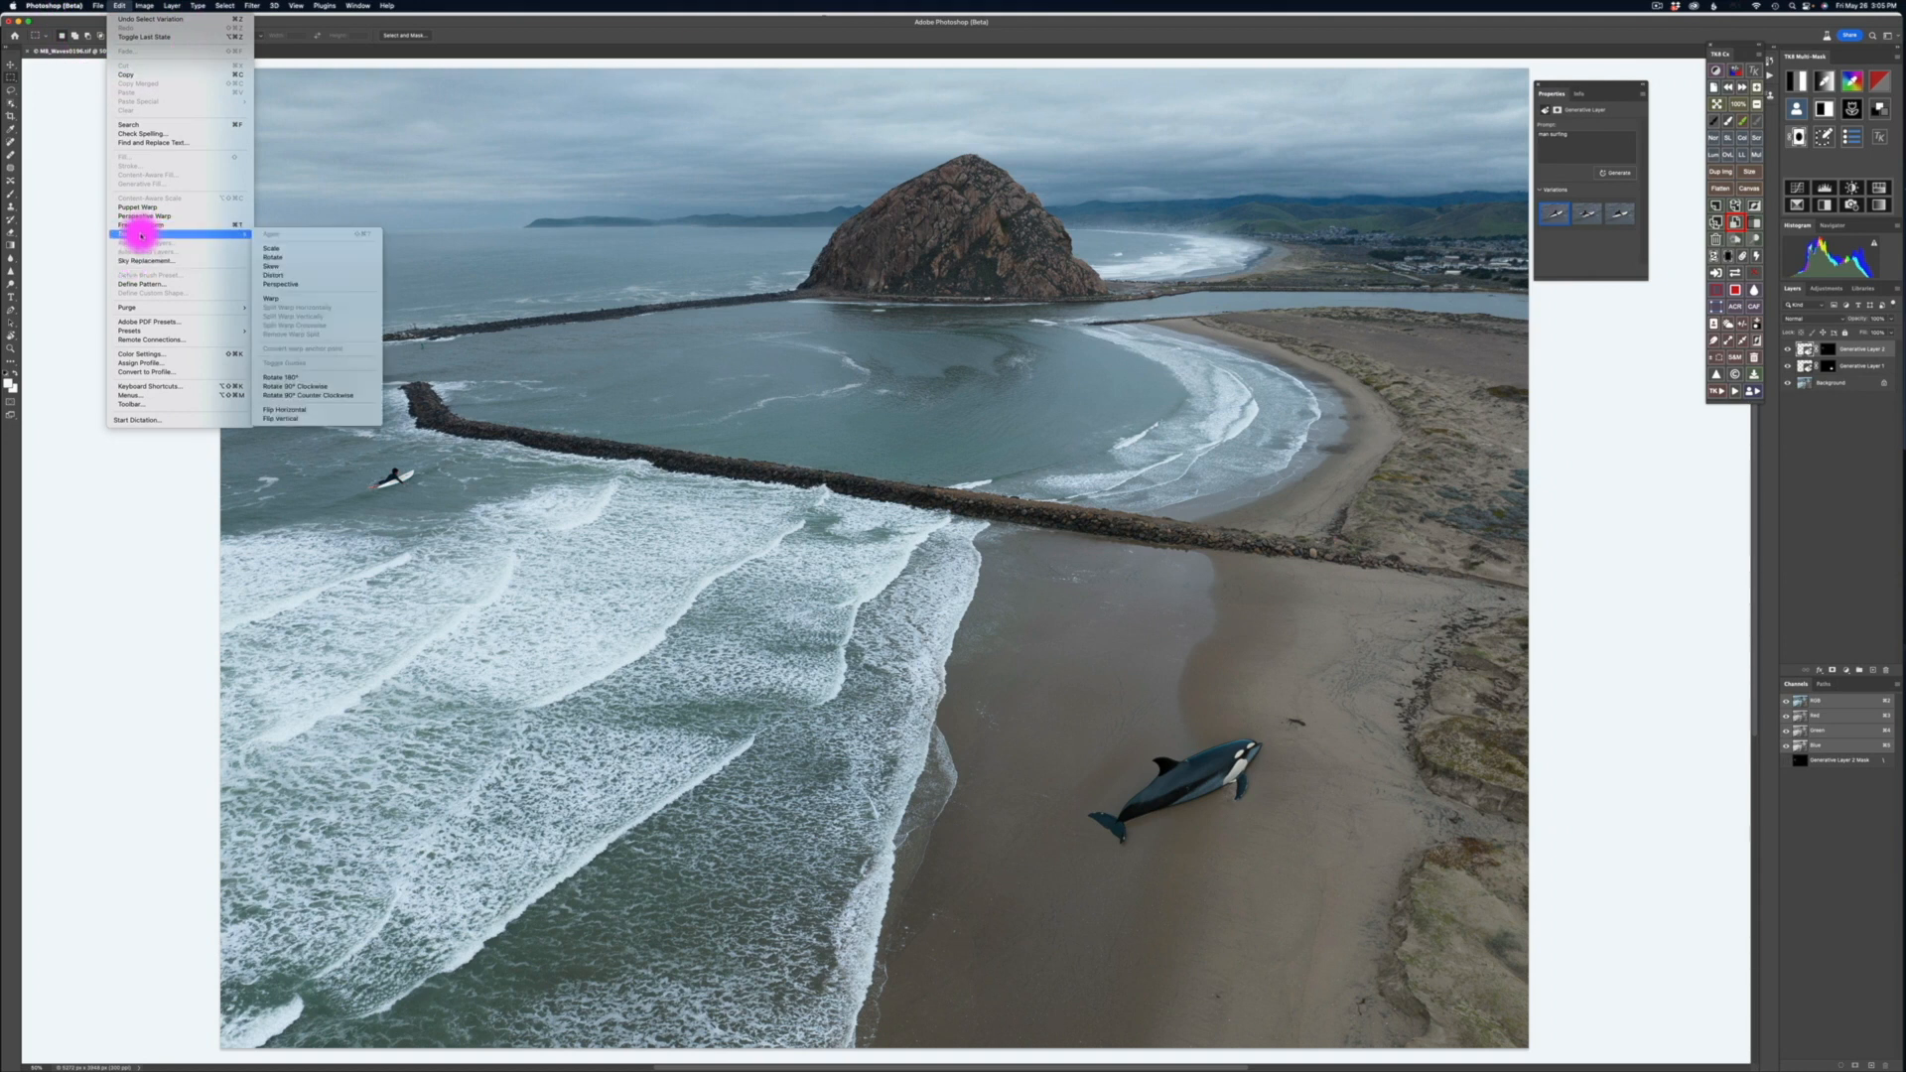
left_click(273, 249)
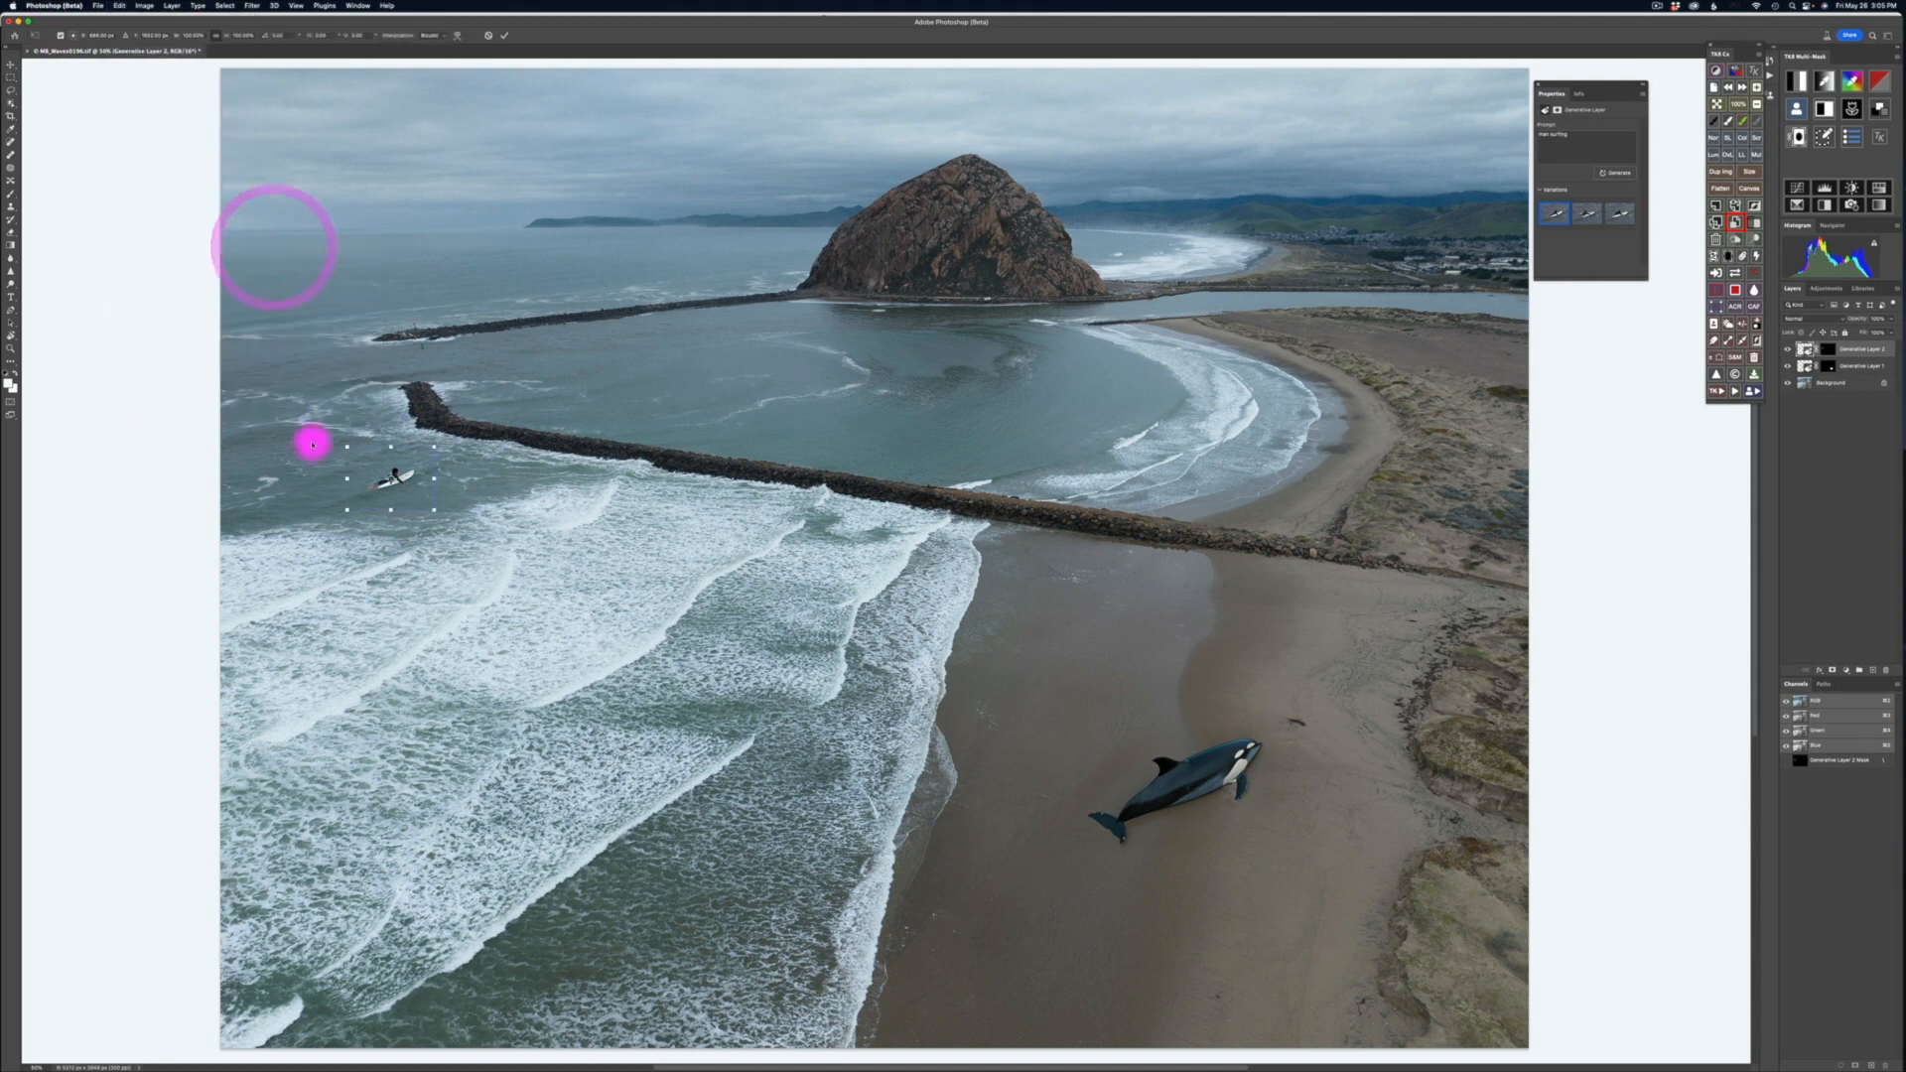
left_click_drag(346, 447, 223, 372)
left_click_drag(307, 485, 341, 542)
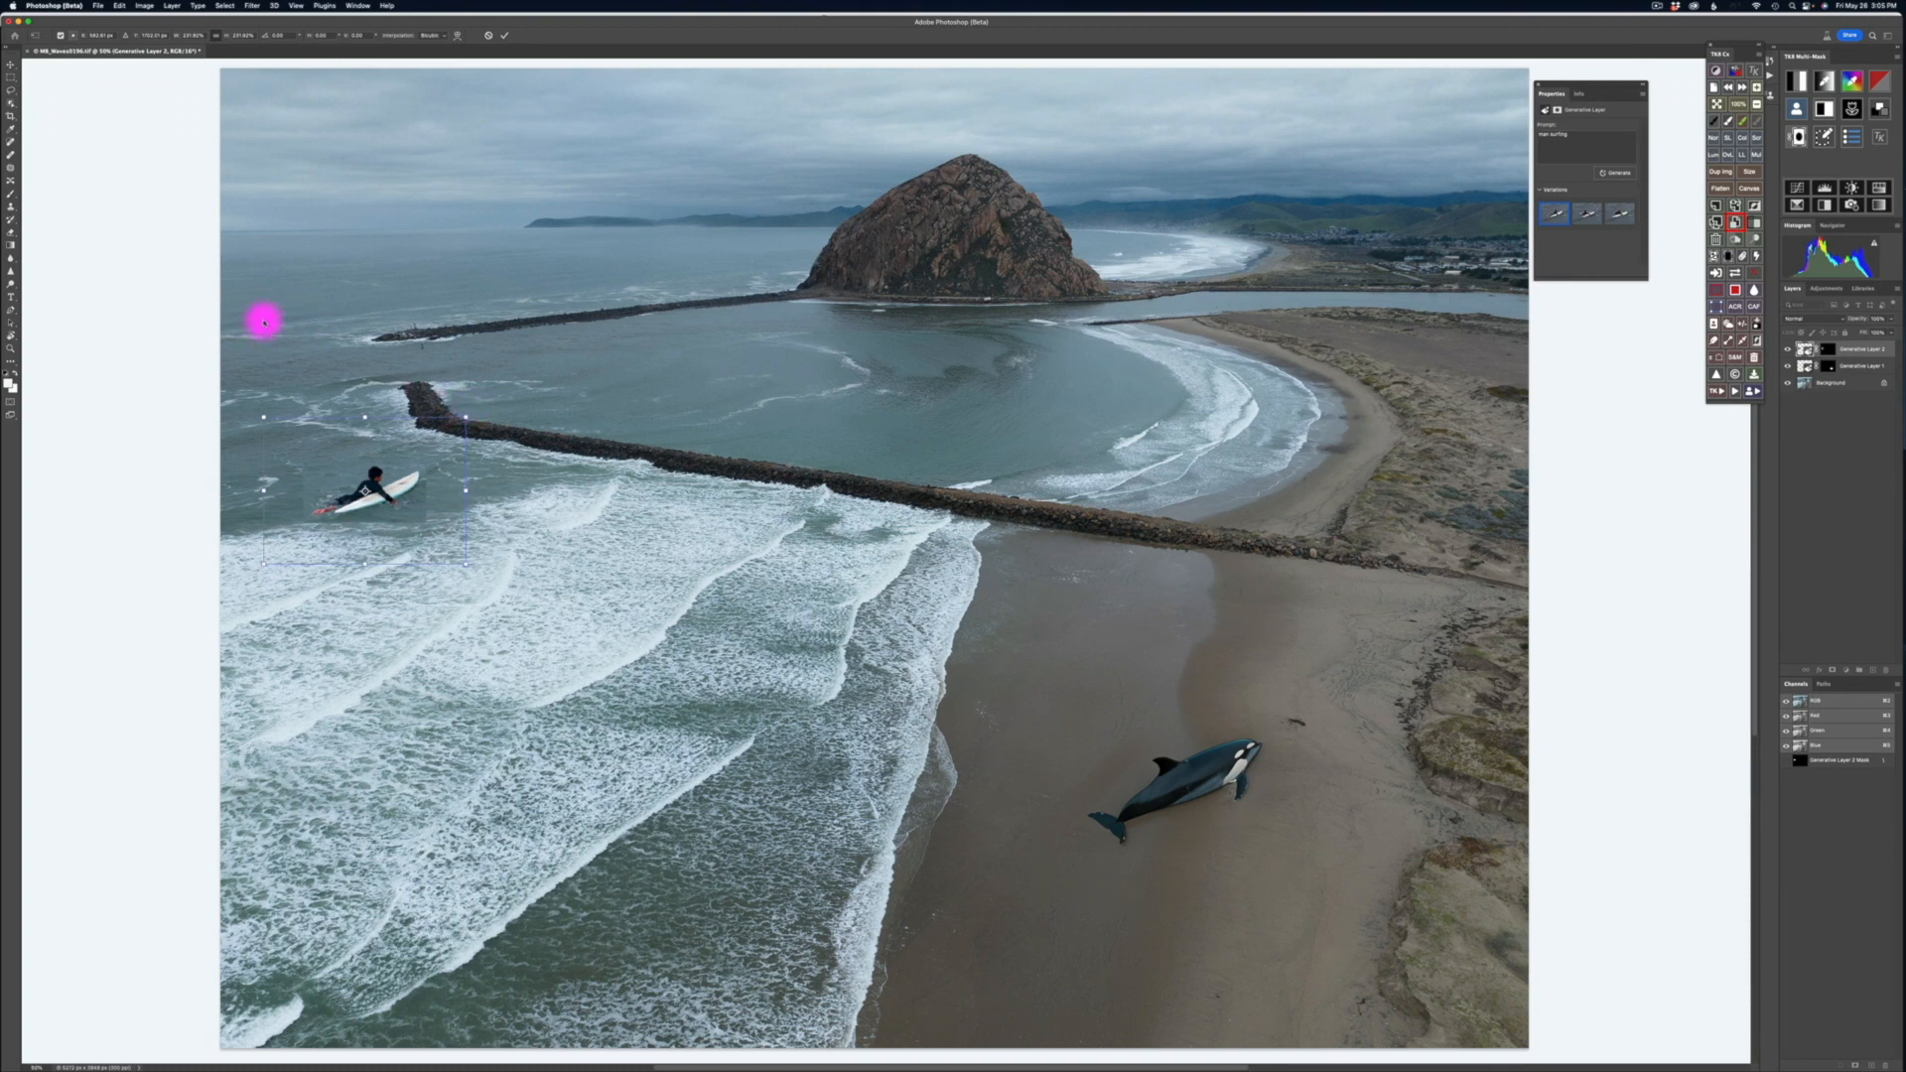
left_click(489, 36)
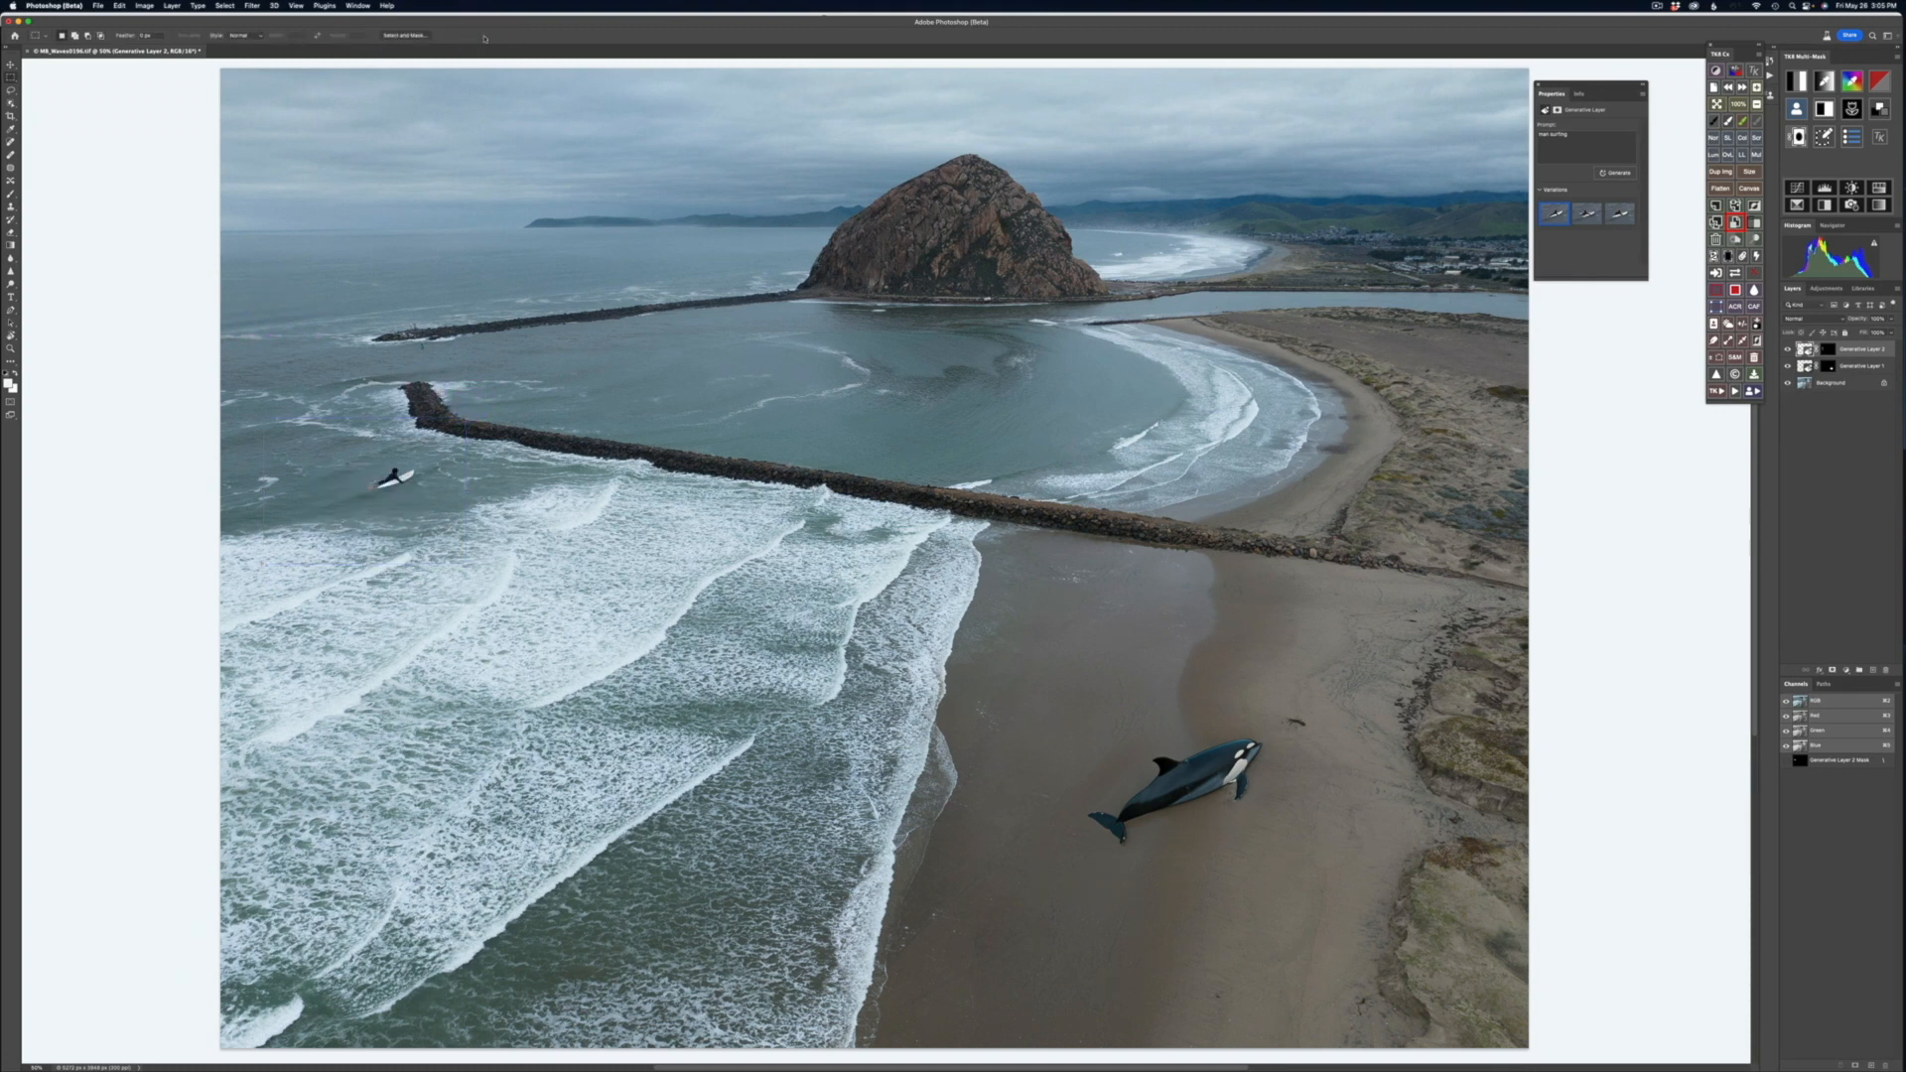
Step: Rotate the surfer's generative layer clockwise so the surfboard's nose tilts slightly downward, and apply the transform
left_click(123, 8)
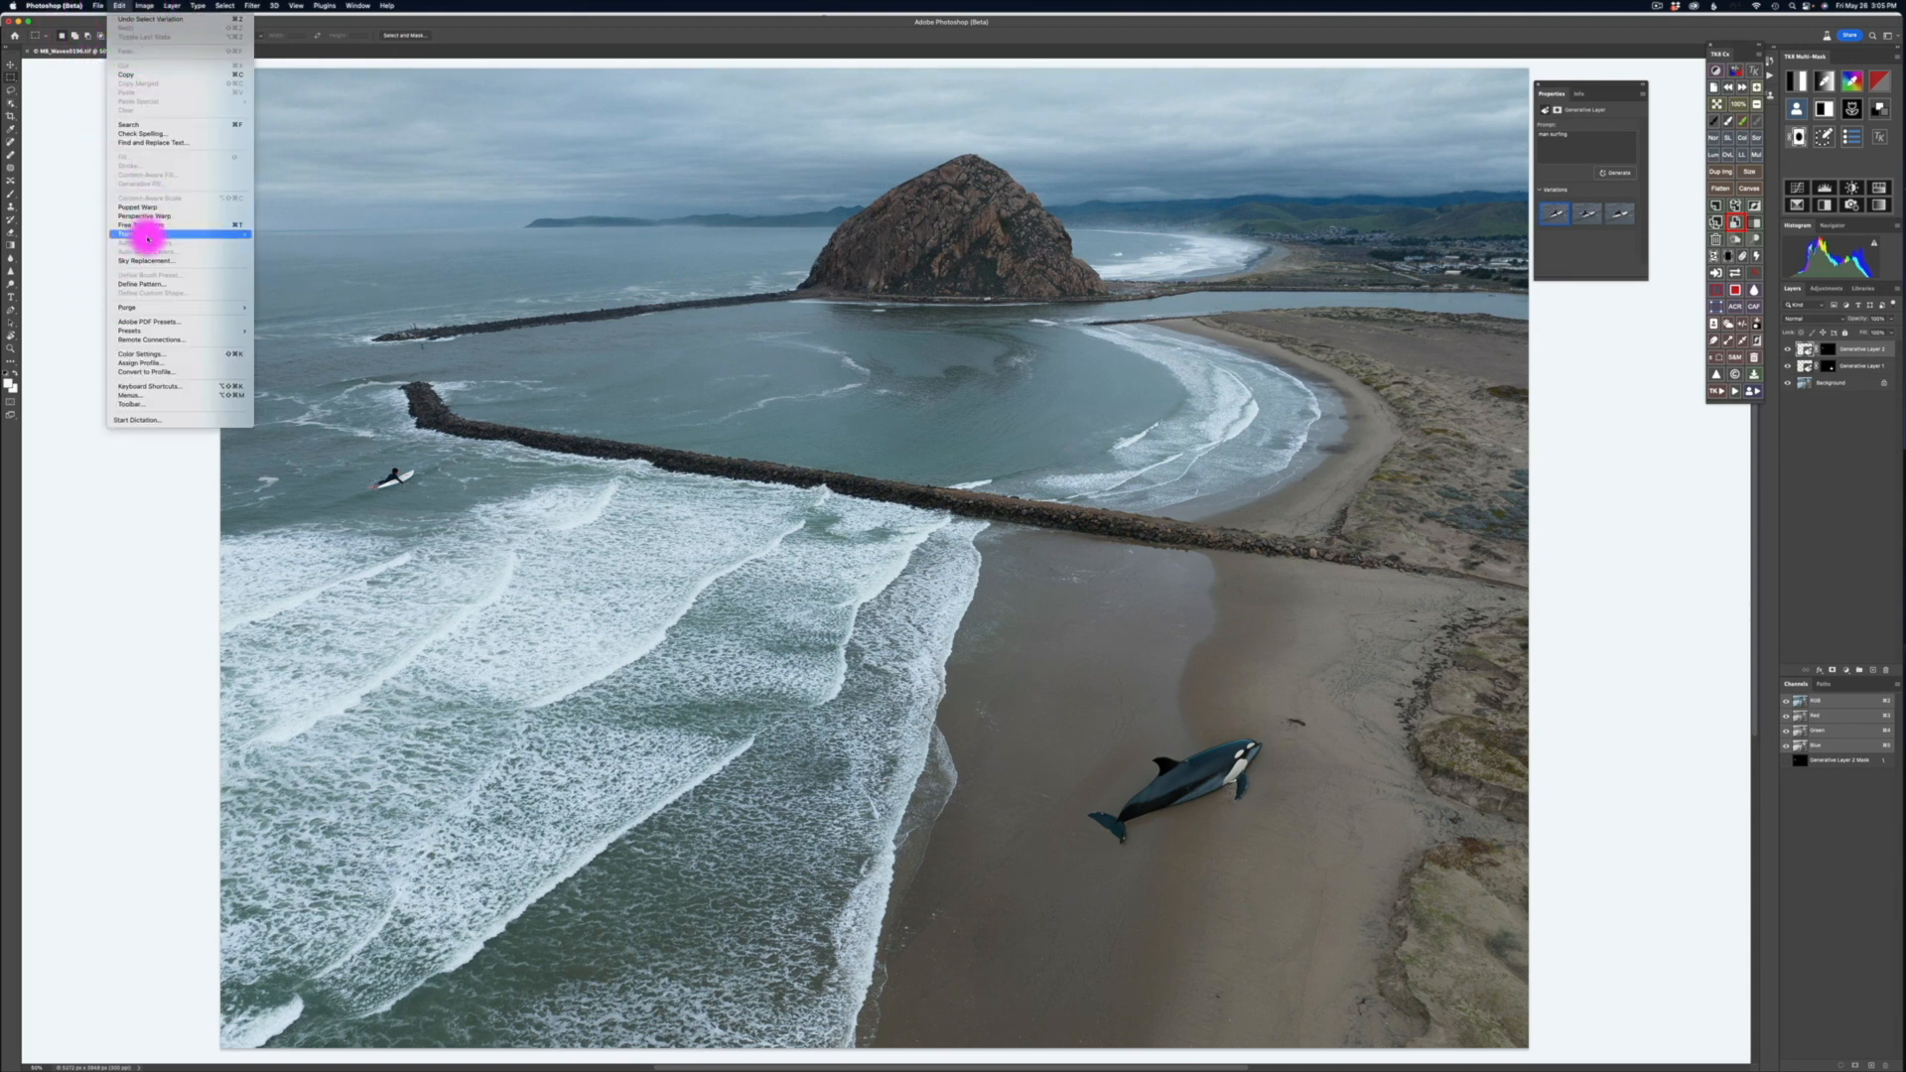
mouse_move(253, 238)
left_click(265, 257)
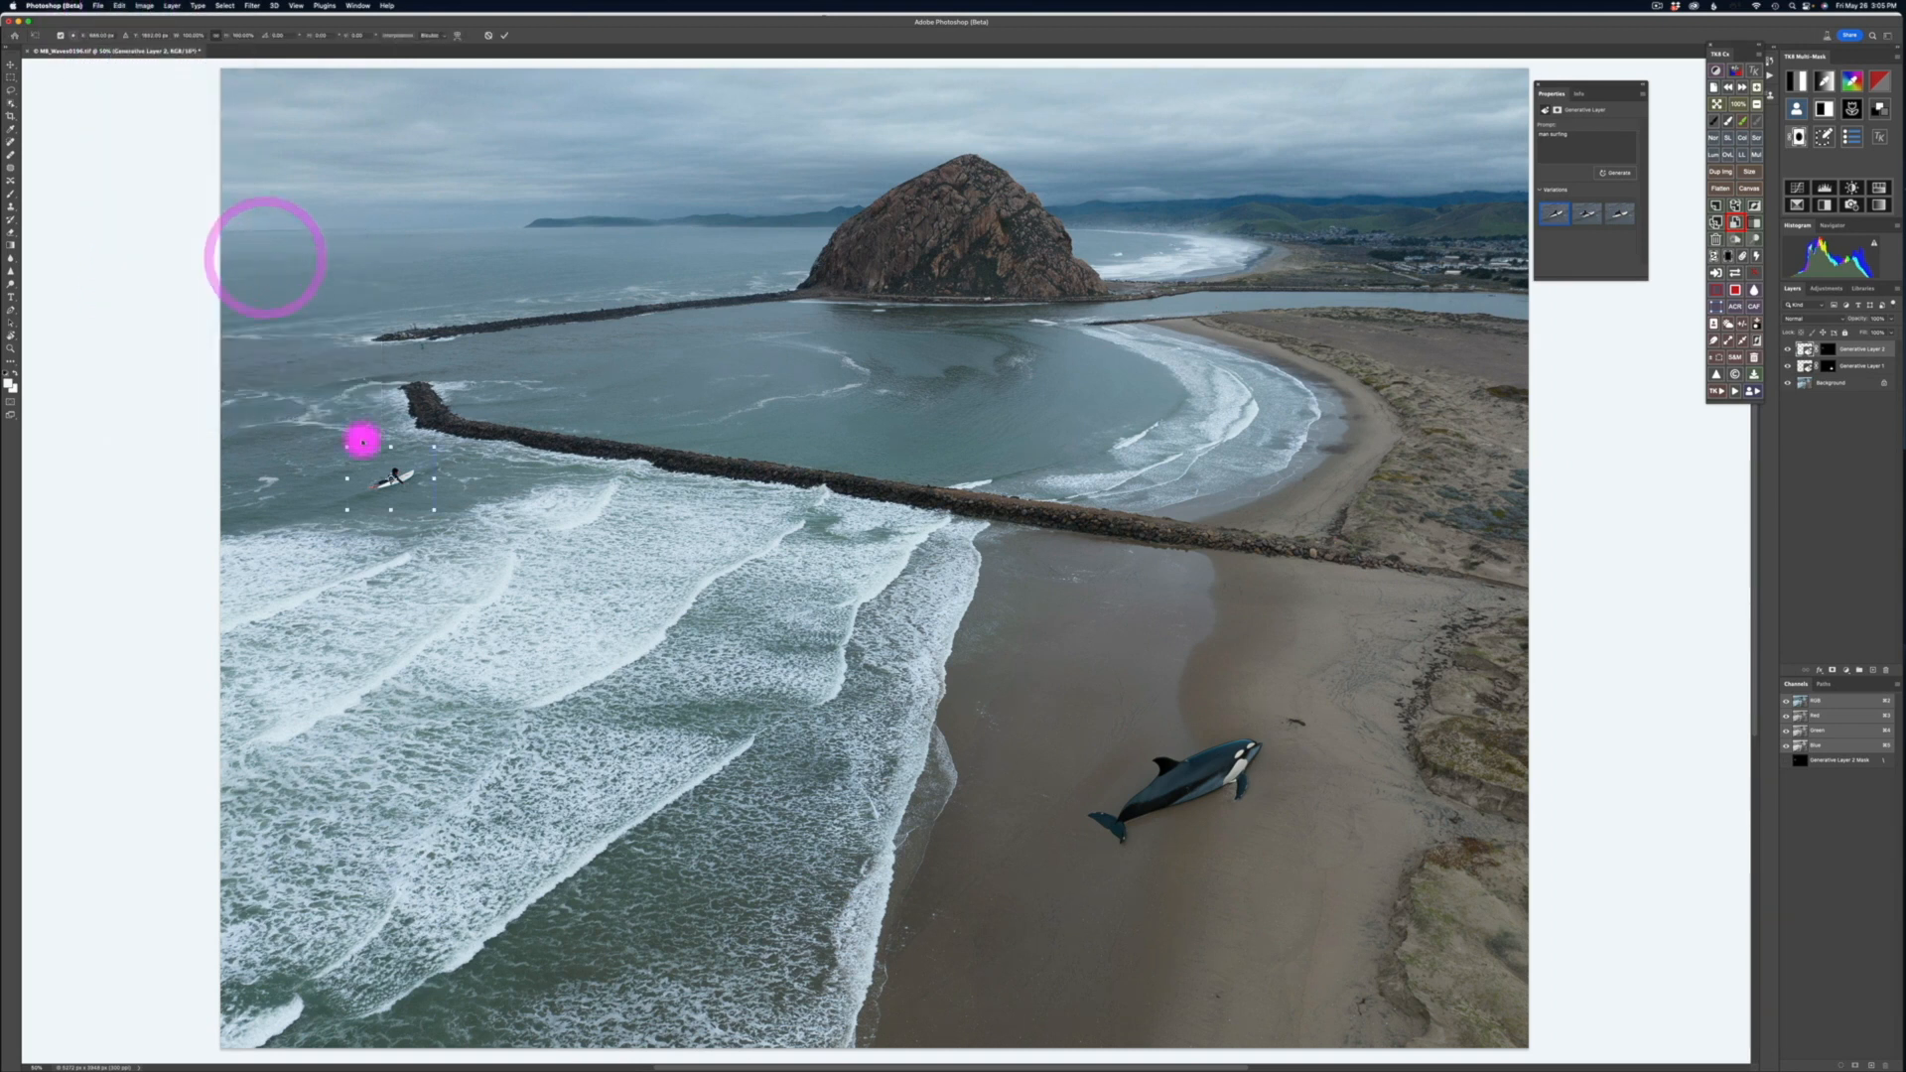
mouse_move(438, 443)
left_mouse_down()
mouse_move(430, 490)
mouse_move(360, 519)
mouse_move(444, 456)
mouse_move(435, 480)
left_mouse_up()
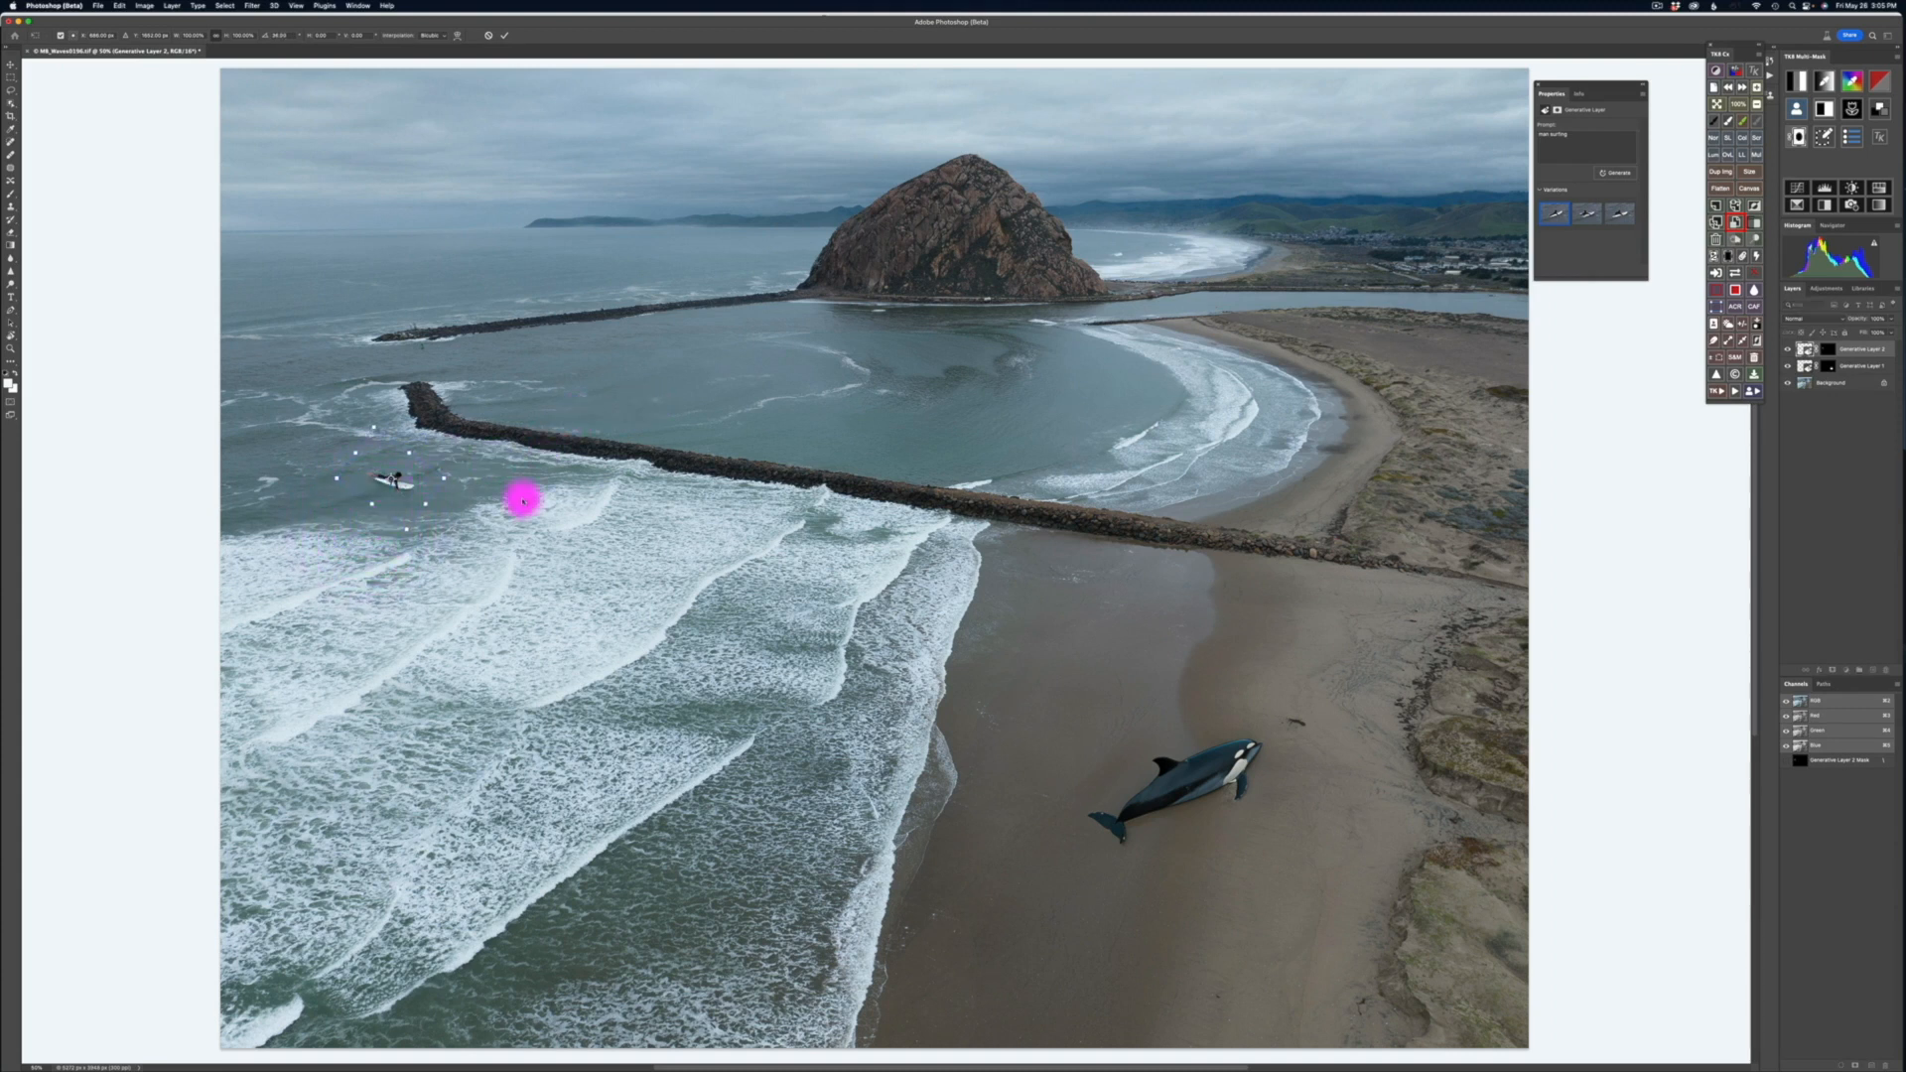
left_click(504, 36)
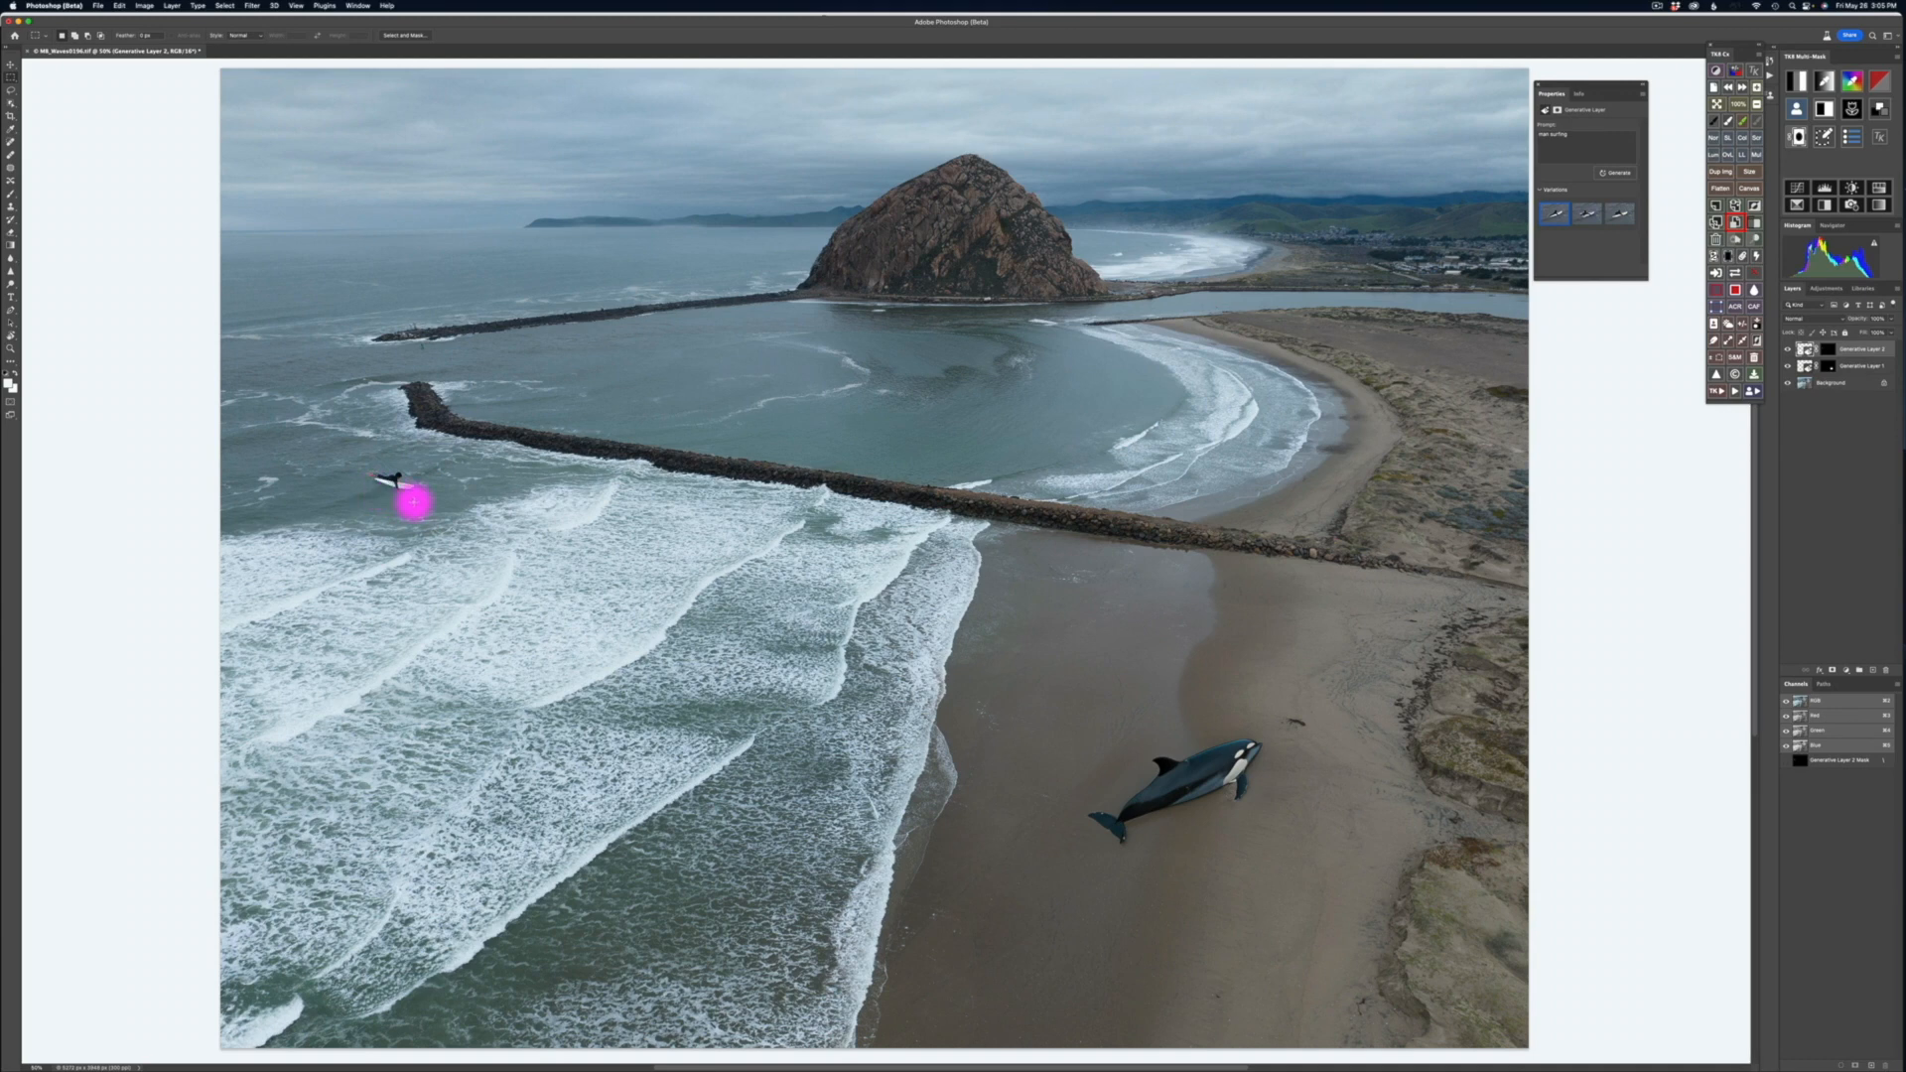
Step: Inspect the rotated surfer and the surrounding water up close, and return to the whole image fitted on screen
key("z")
left_click(413, 504)
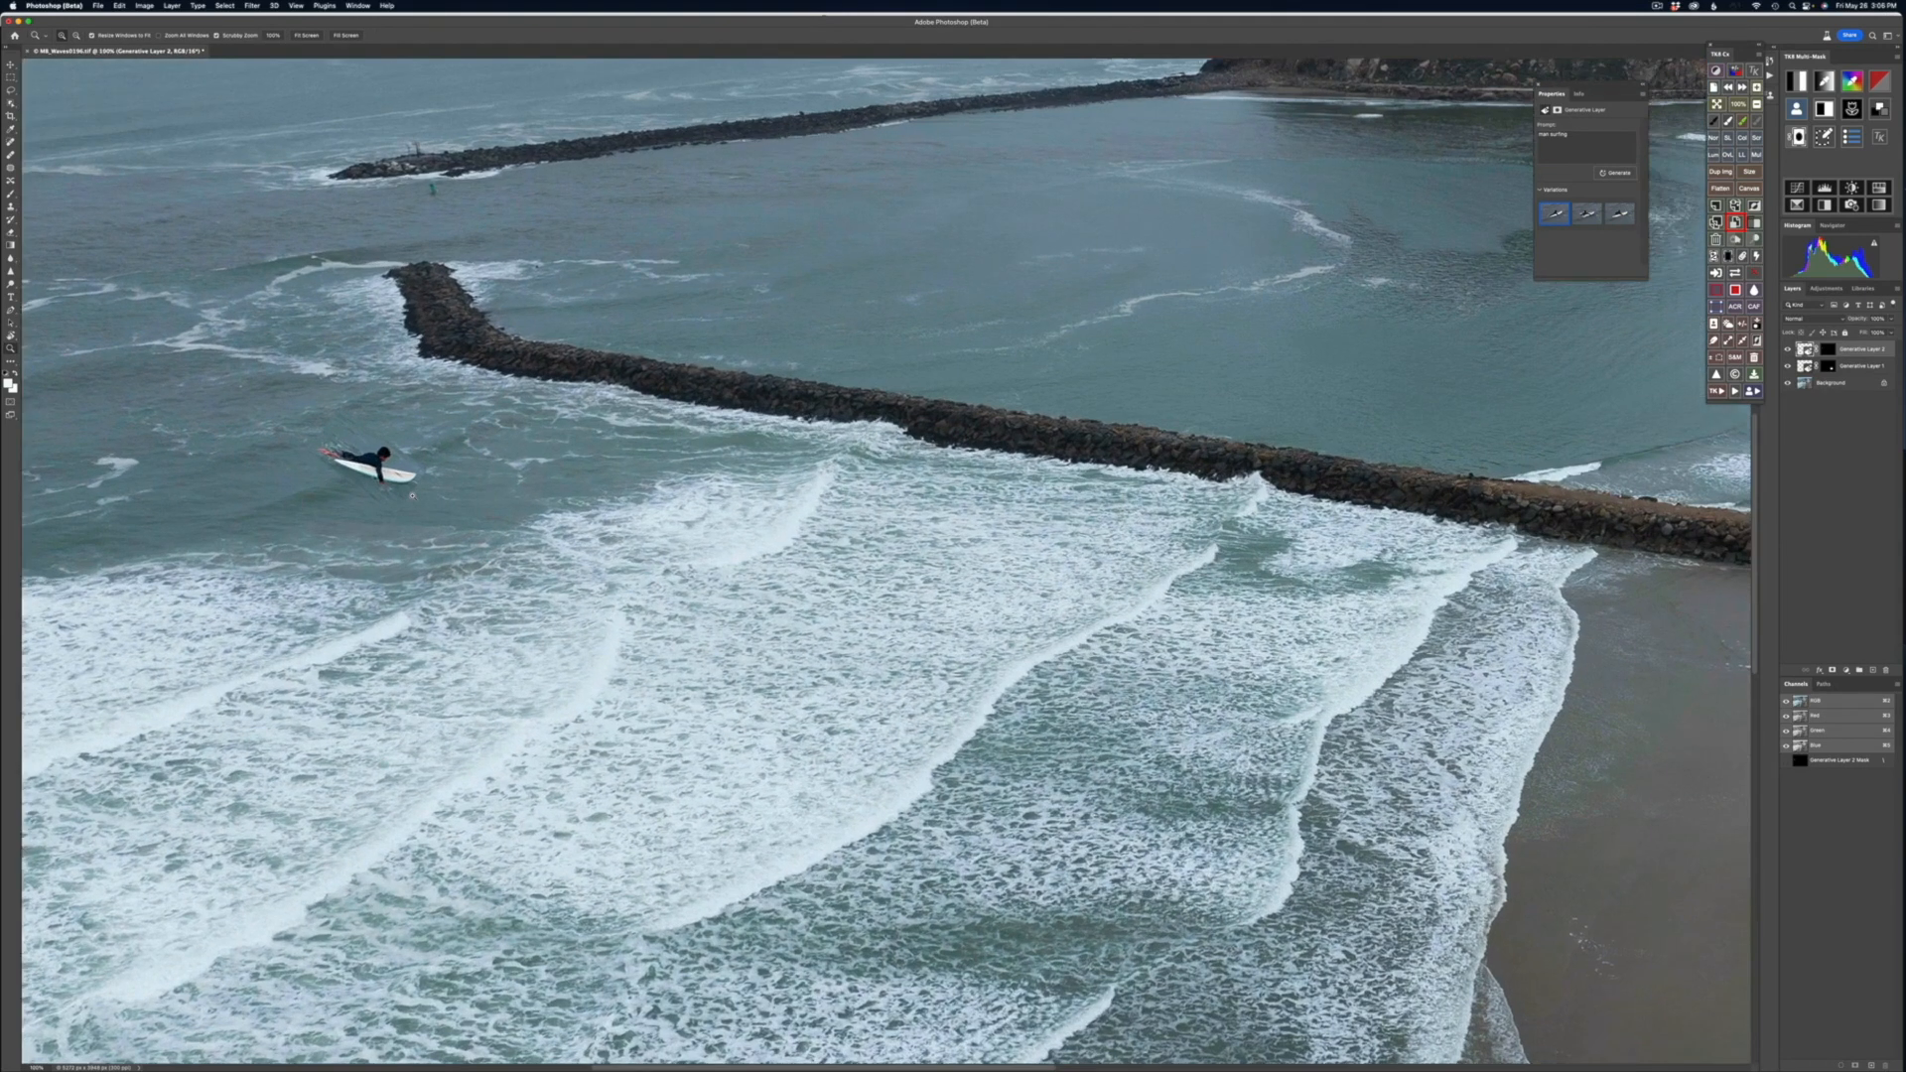
left_click(412, 494)
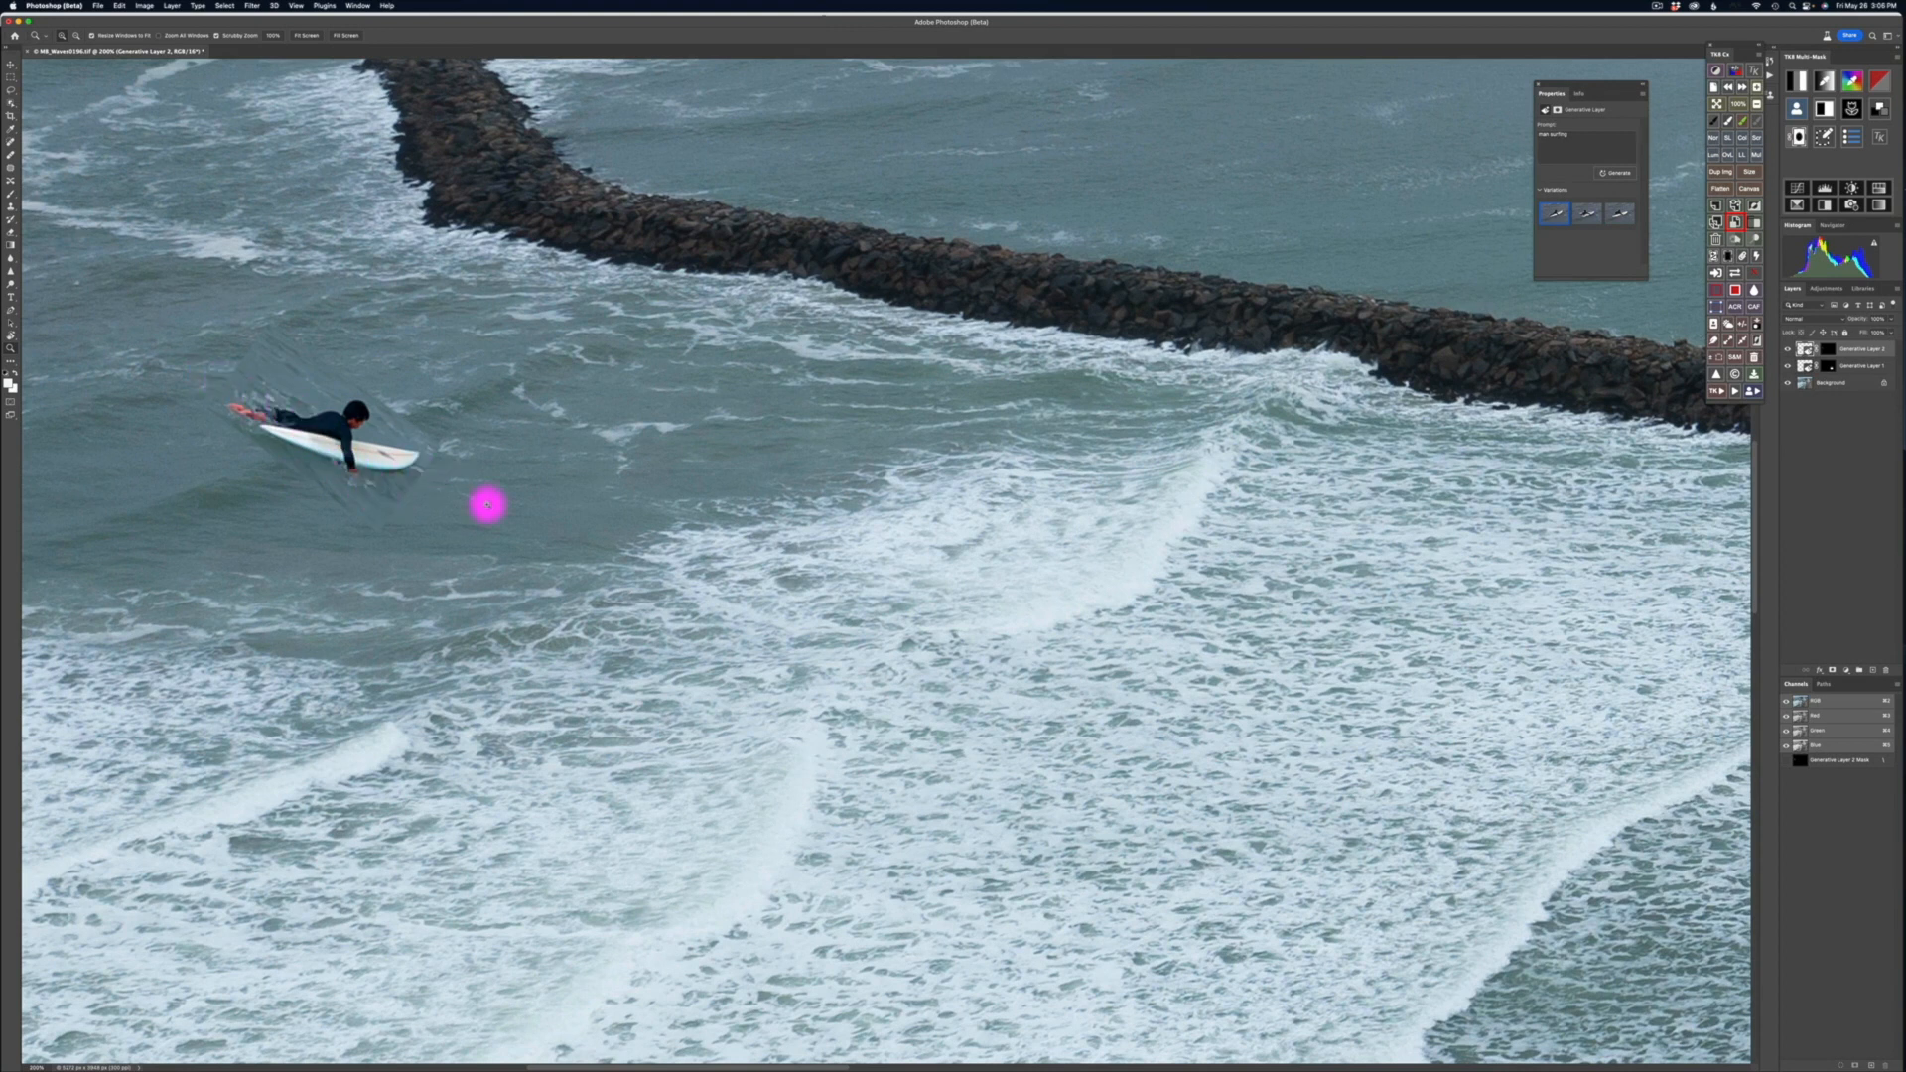
key("super+minus")
key("super+minus")
key("super+minus")
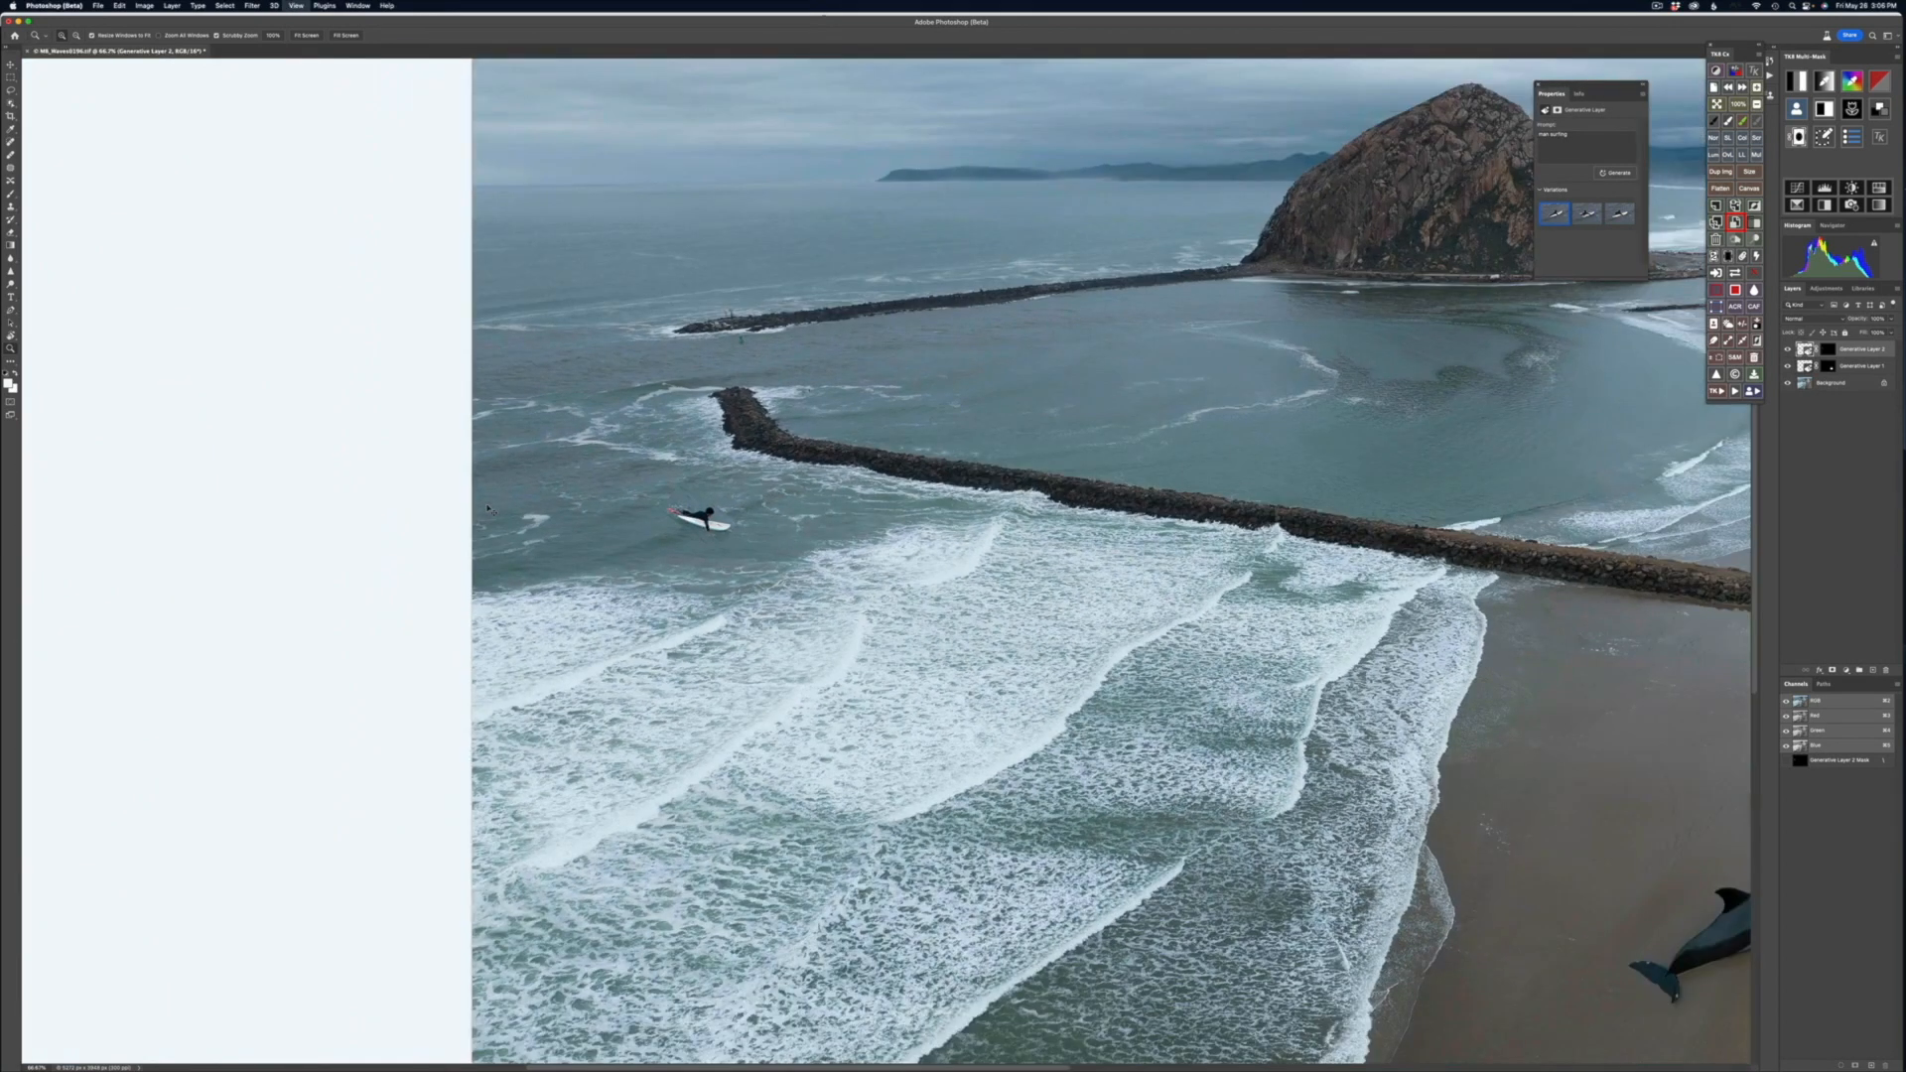
key("super+minus")
scroll(486, 504, "up", 3)
scroll(491, 521, "right", 3)
scroll(498, 549, "down", 5)
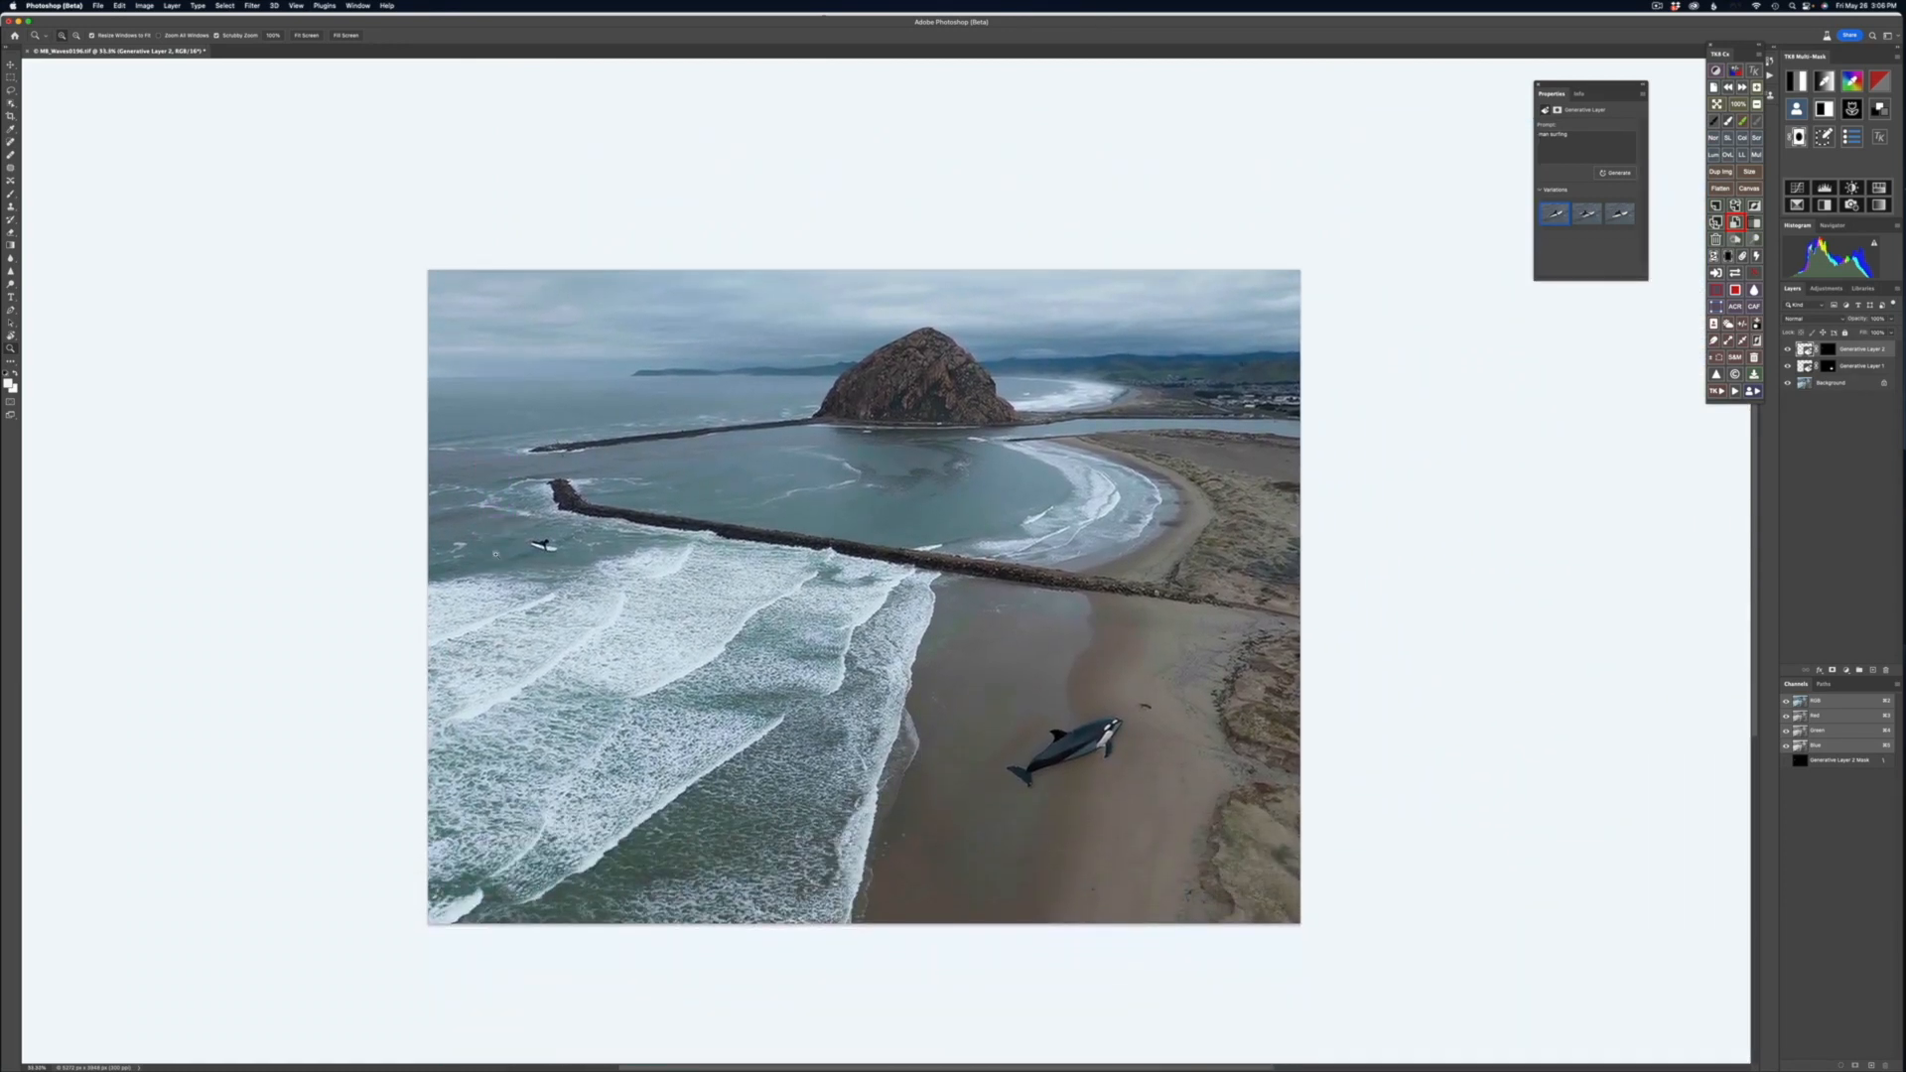
scroll(497, 549, "down", 3)
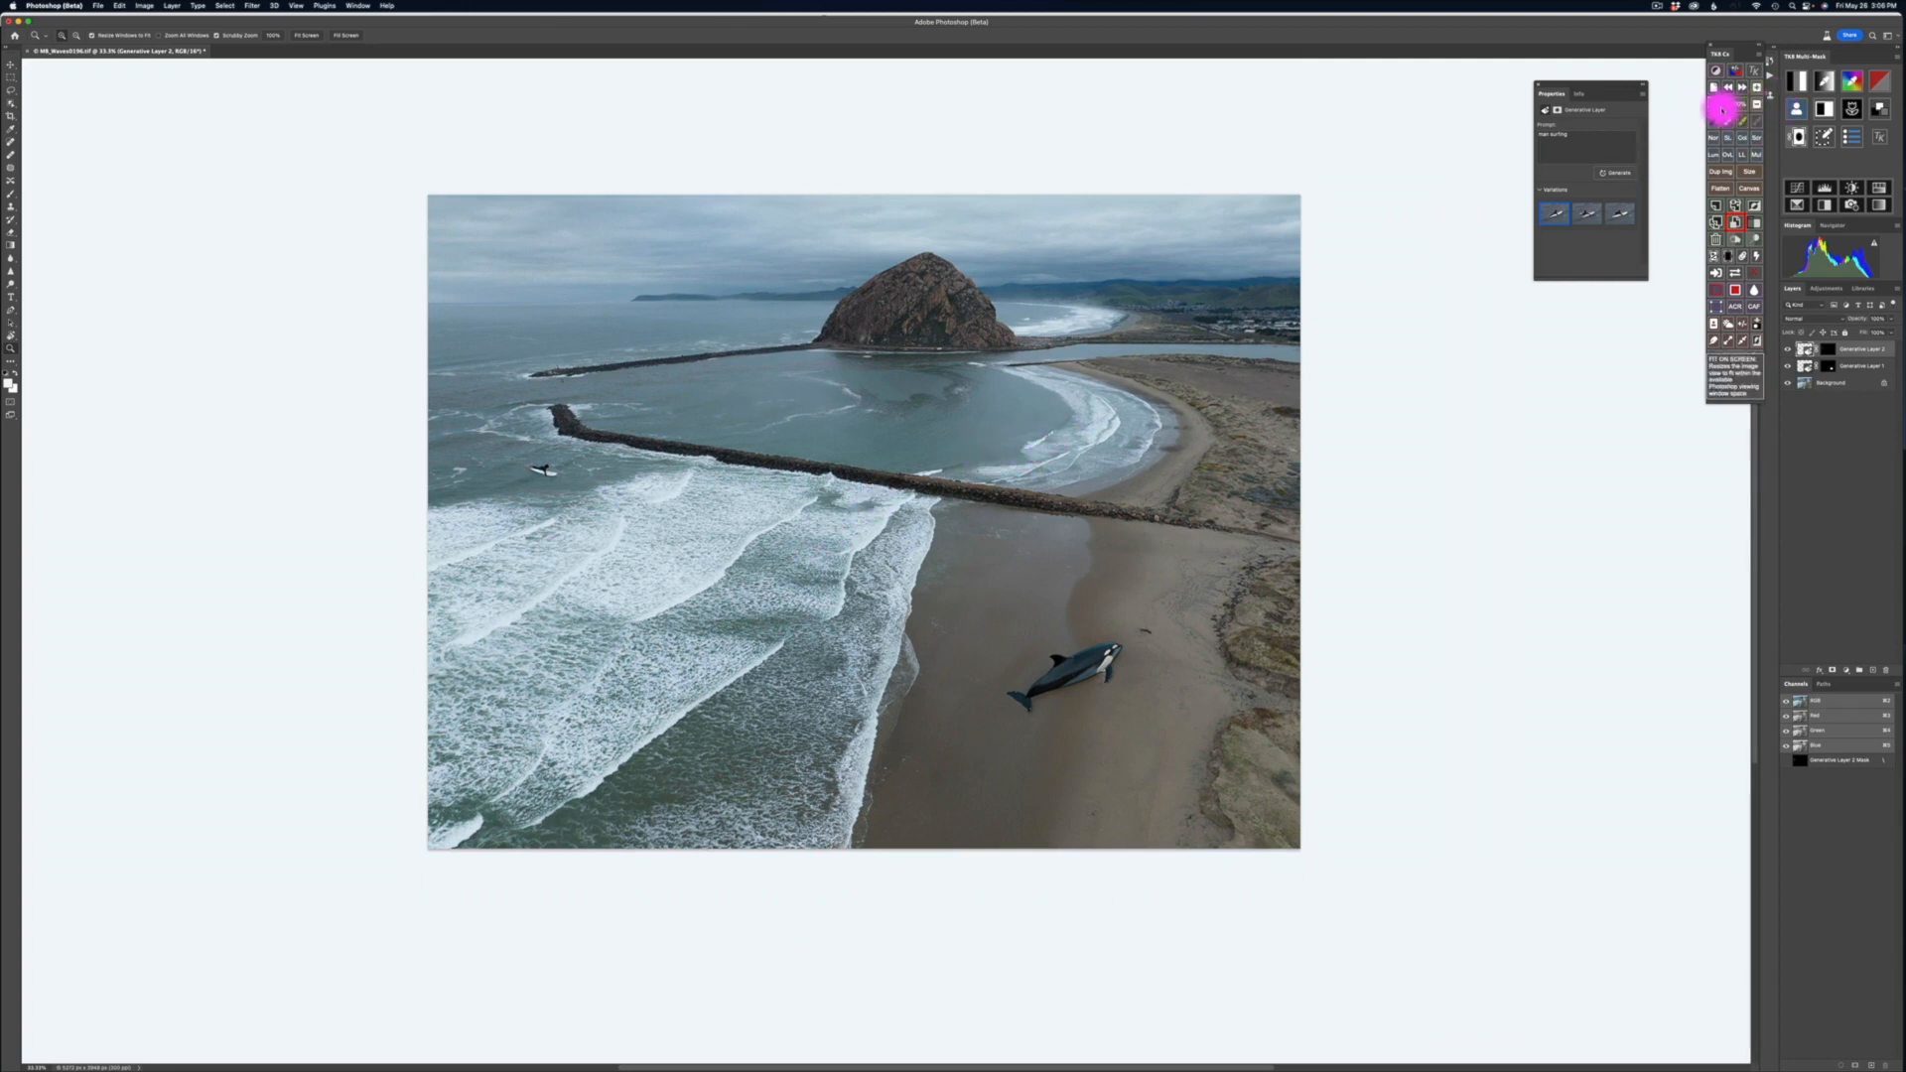
left_click(1718, 110)
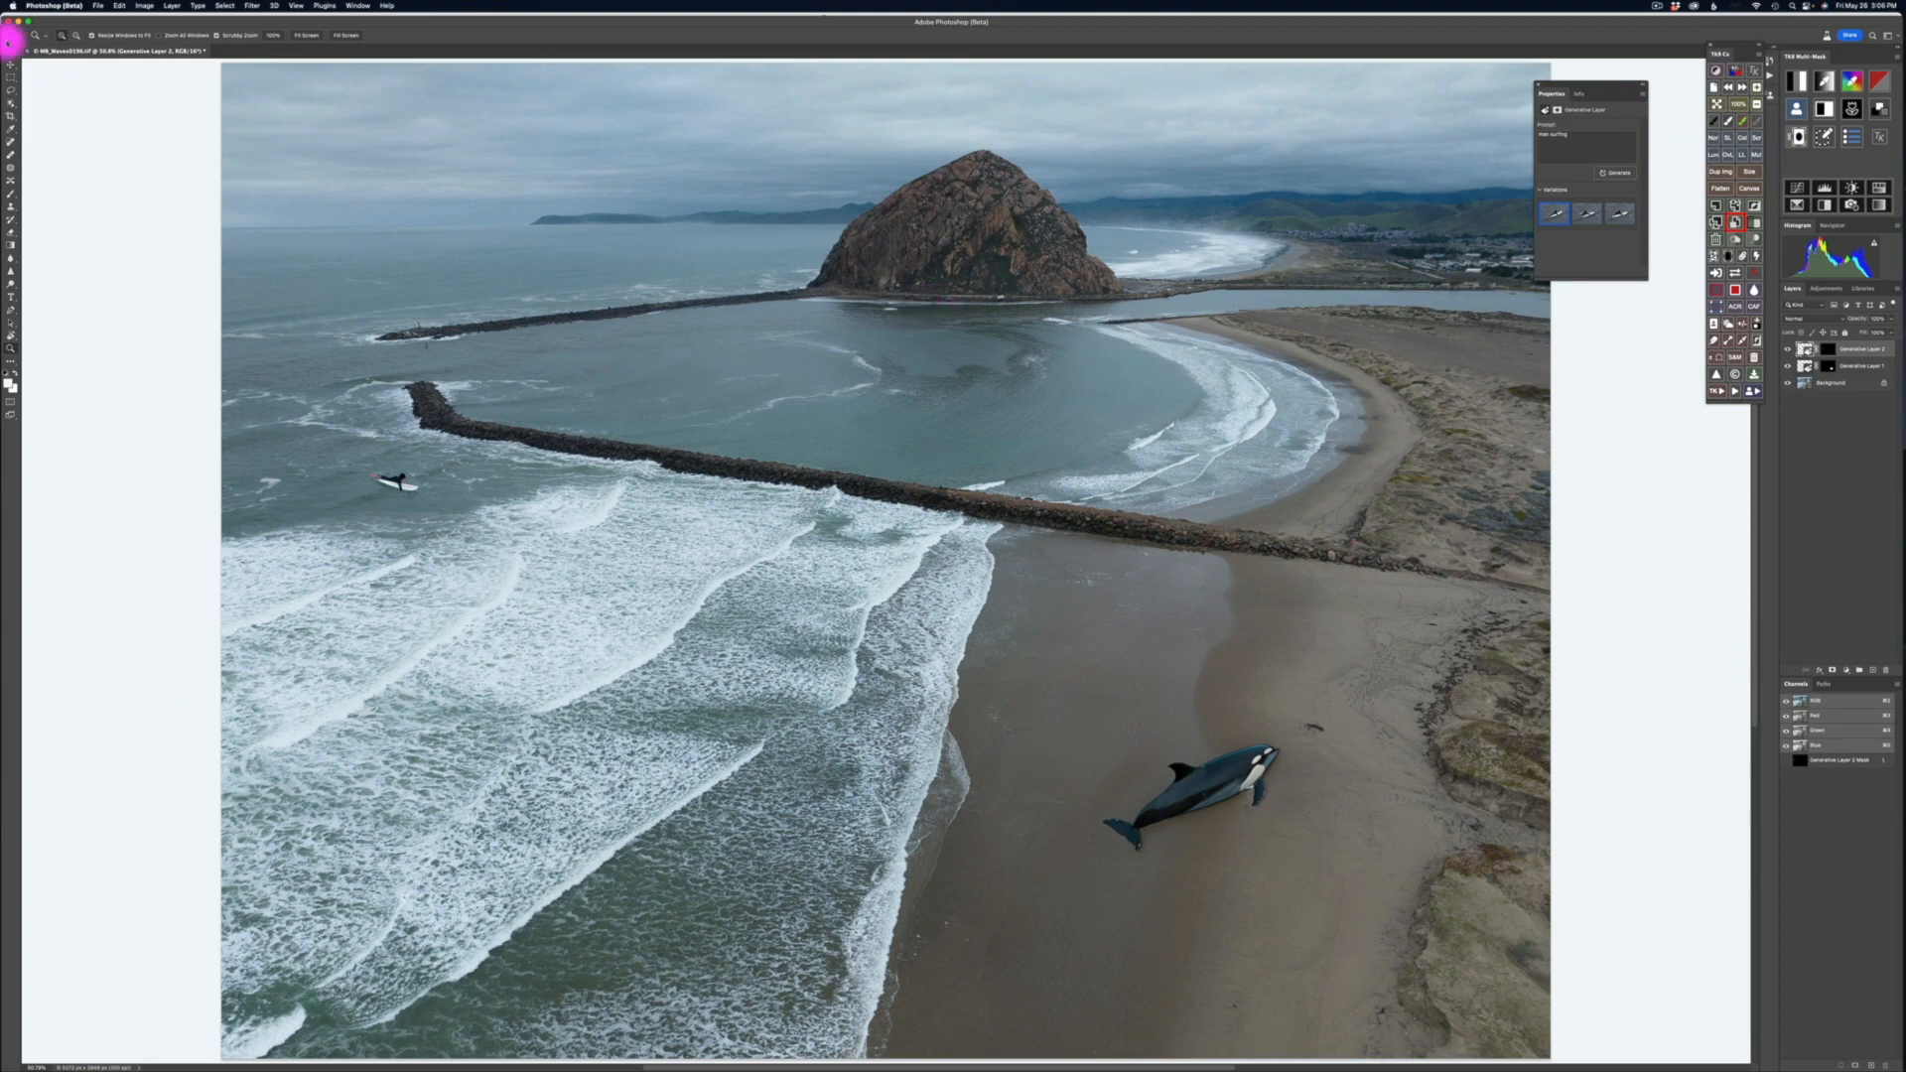
Step: Select a small rectangle of water and shoreline at the foot of Morro Rock and generate a small sailboat there
left_click(12, 77)
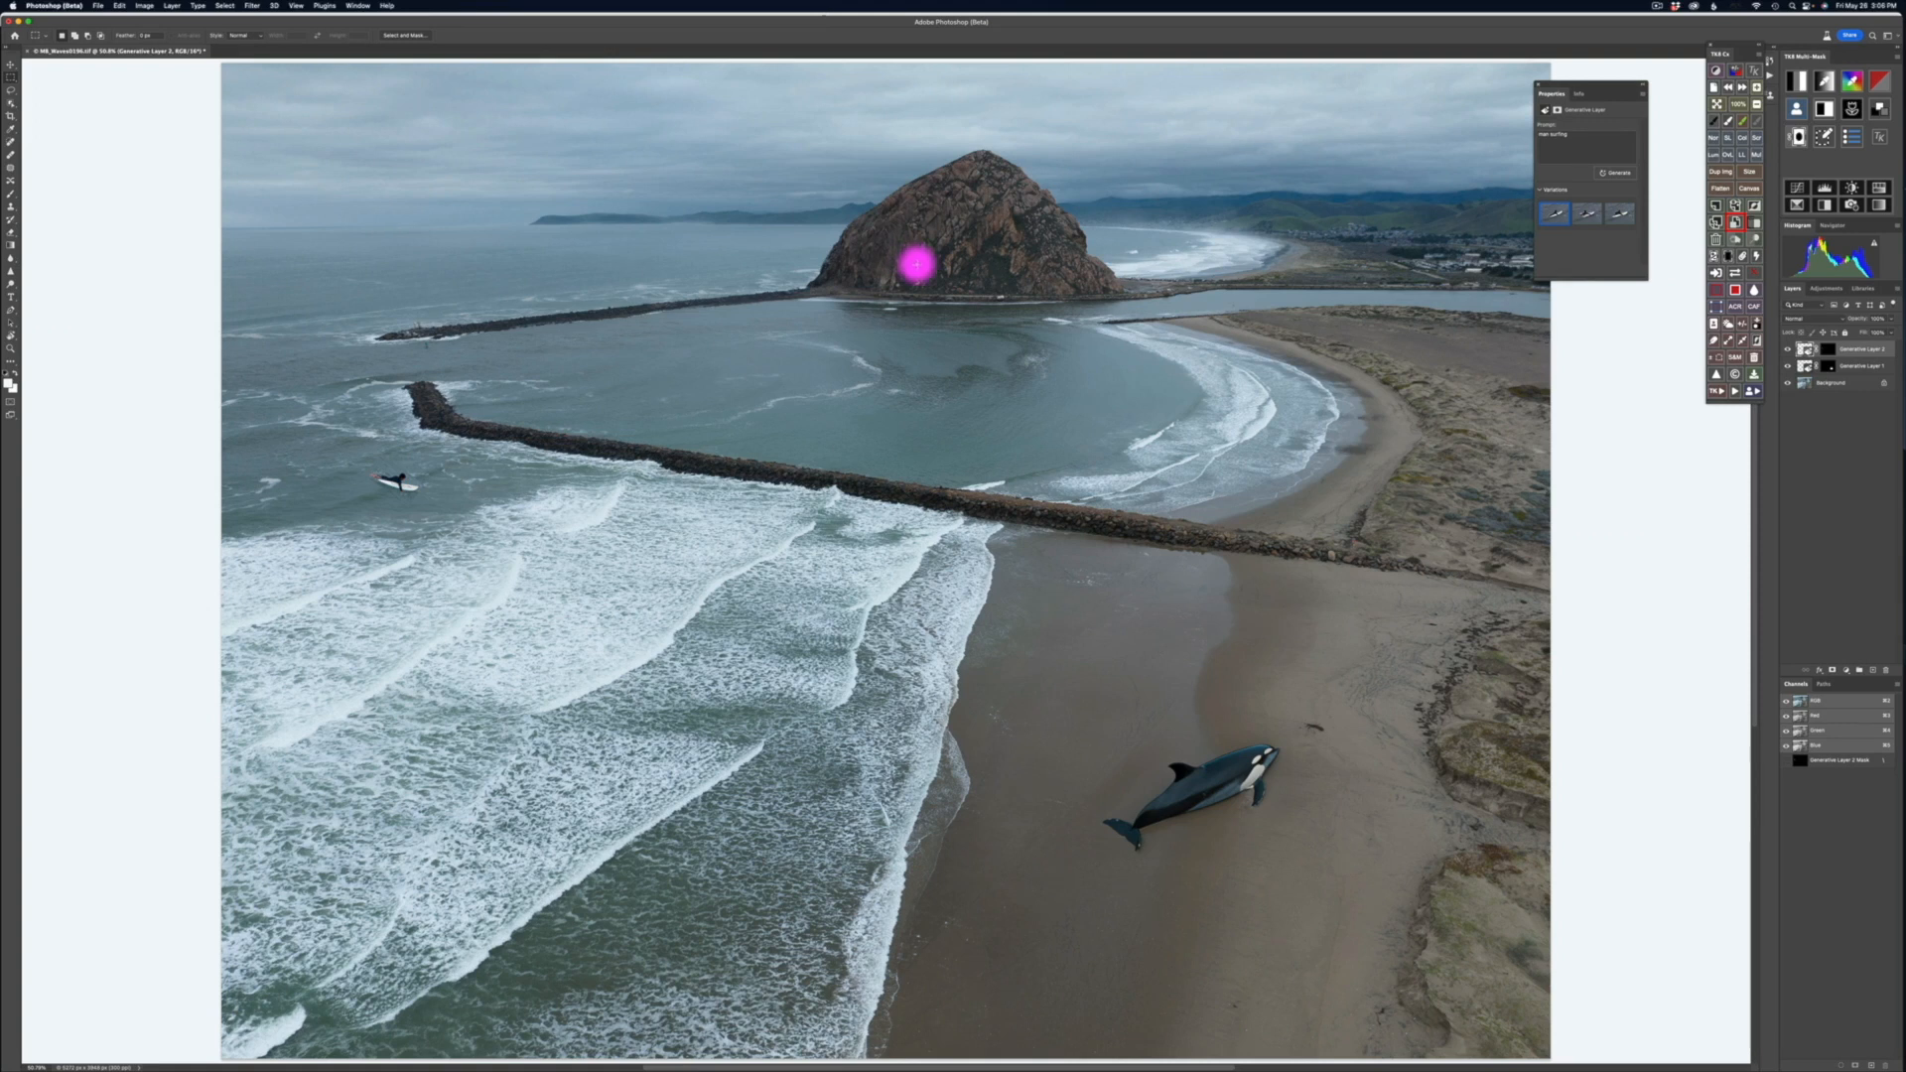
left_click_drag(918, 266, 1021, 323)
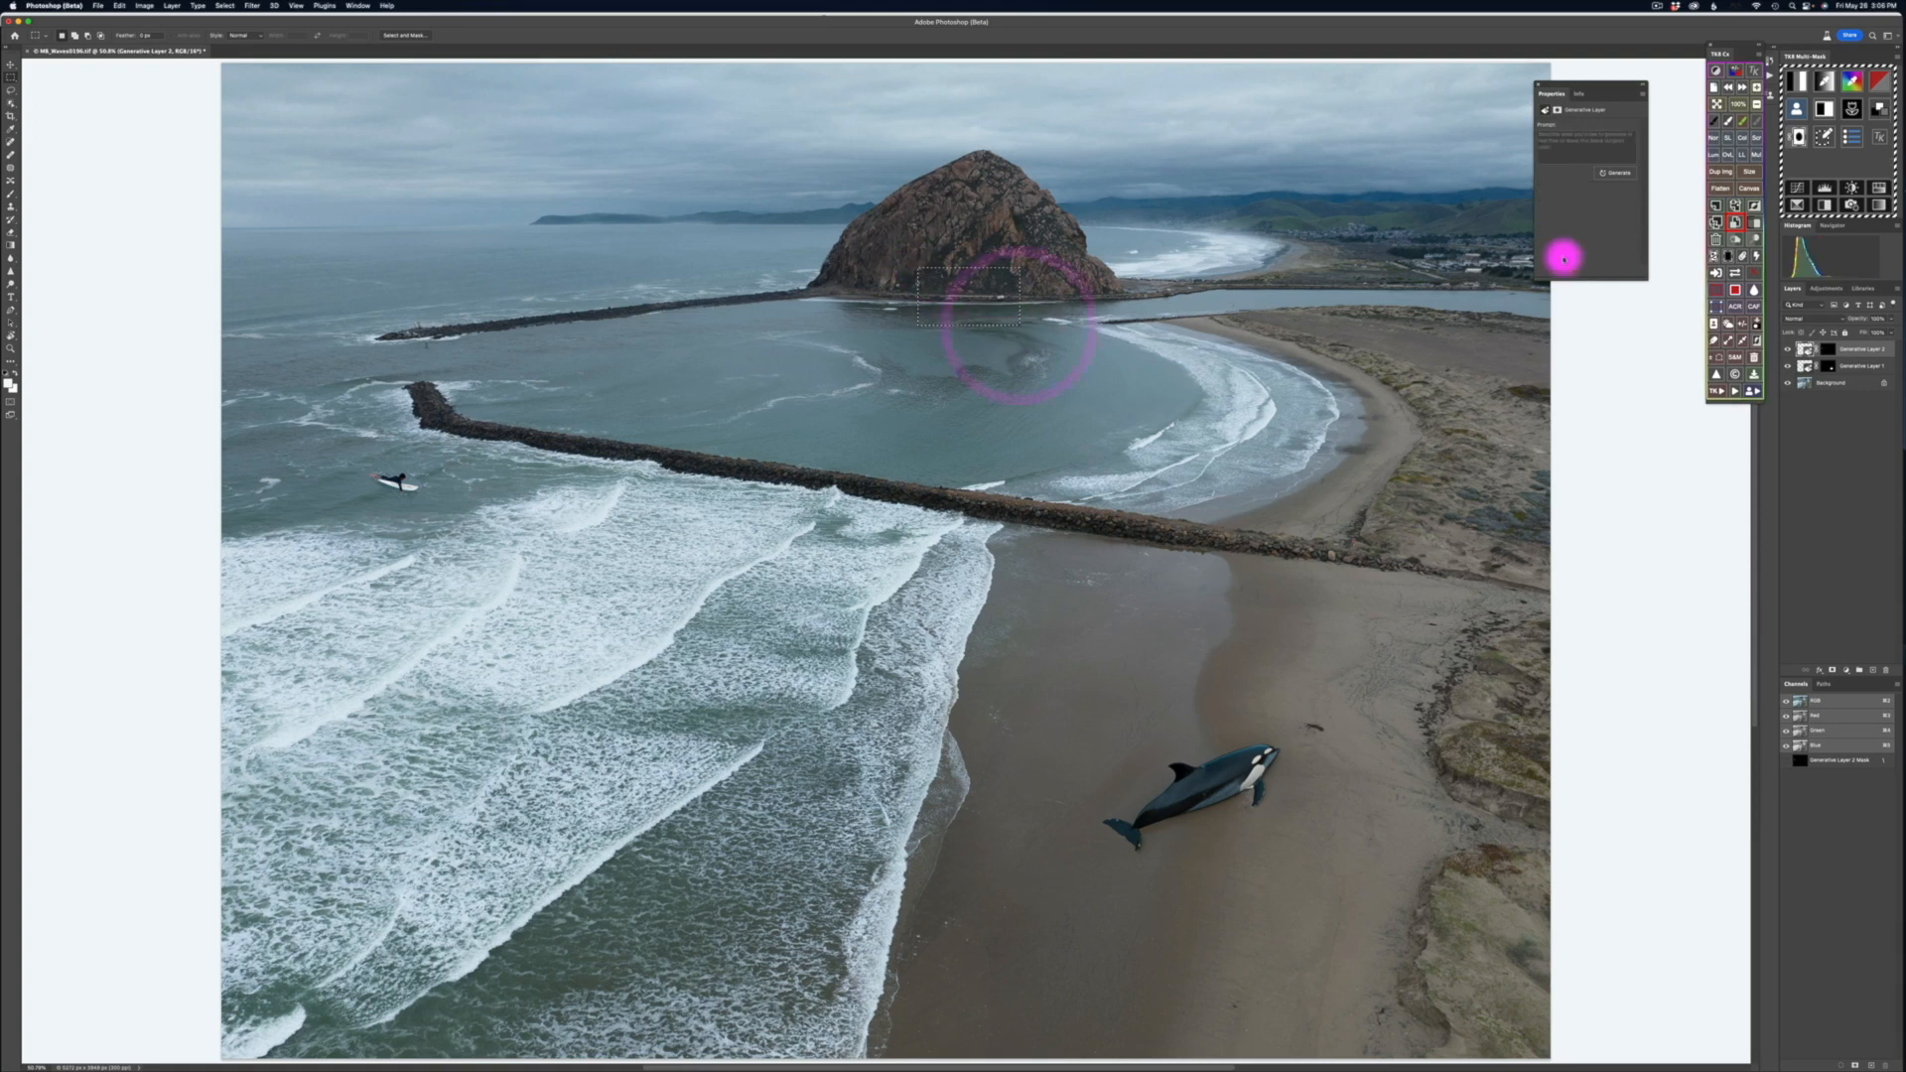
left_click(1548, 147)
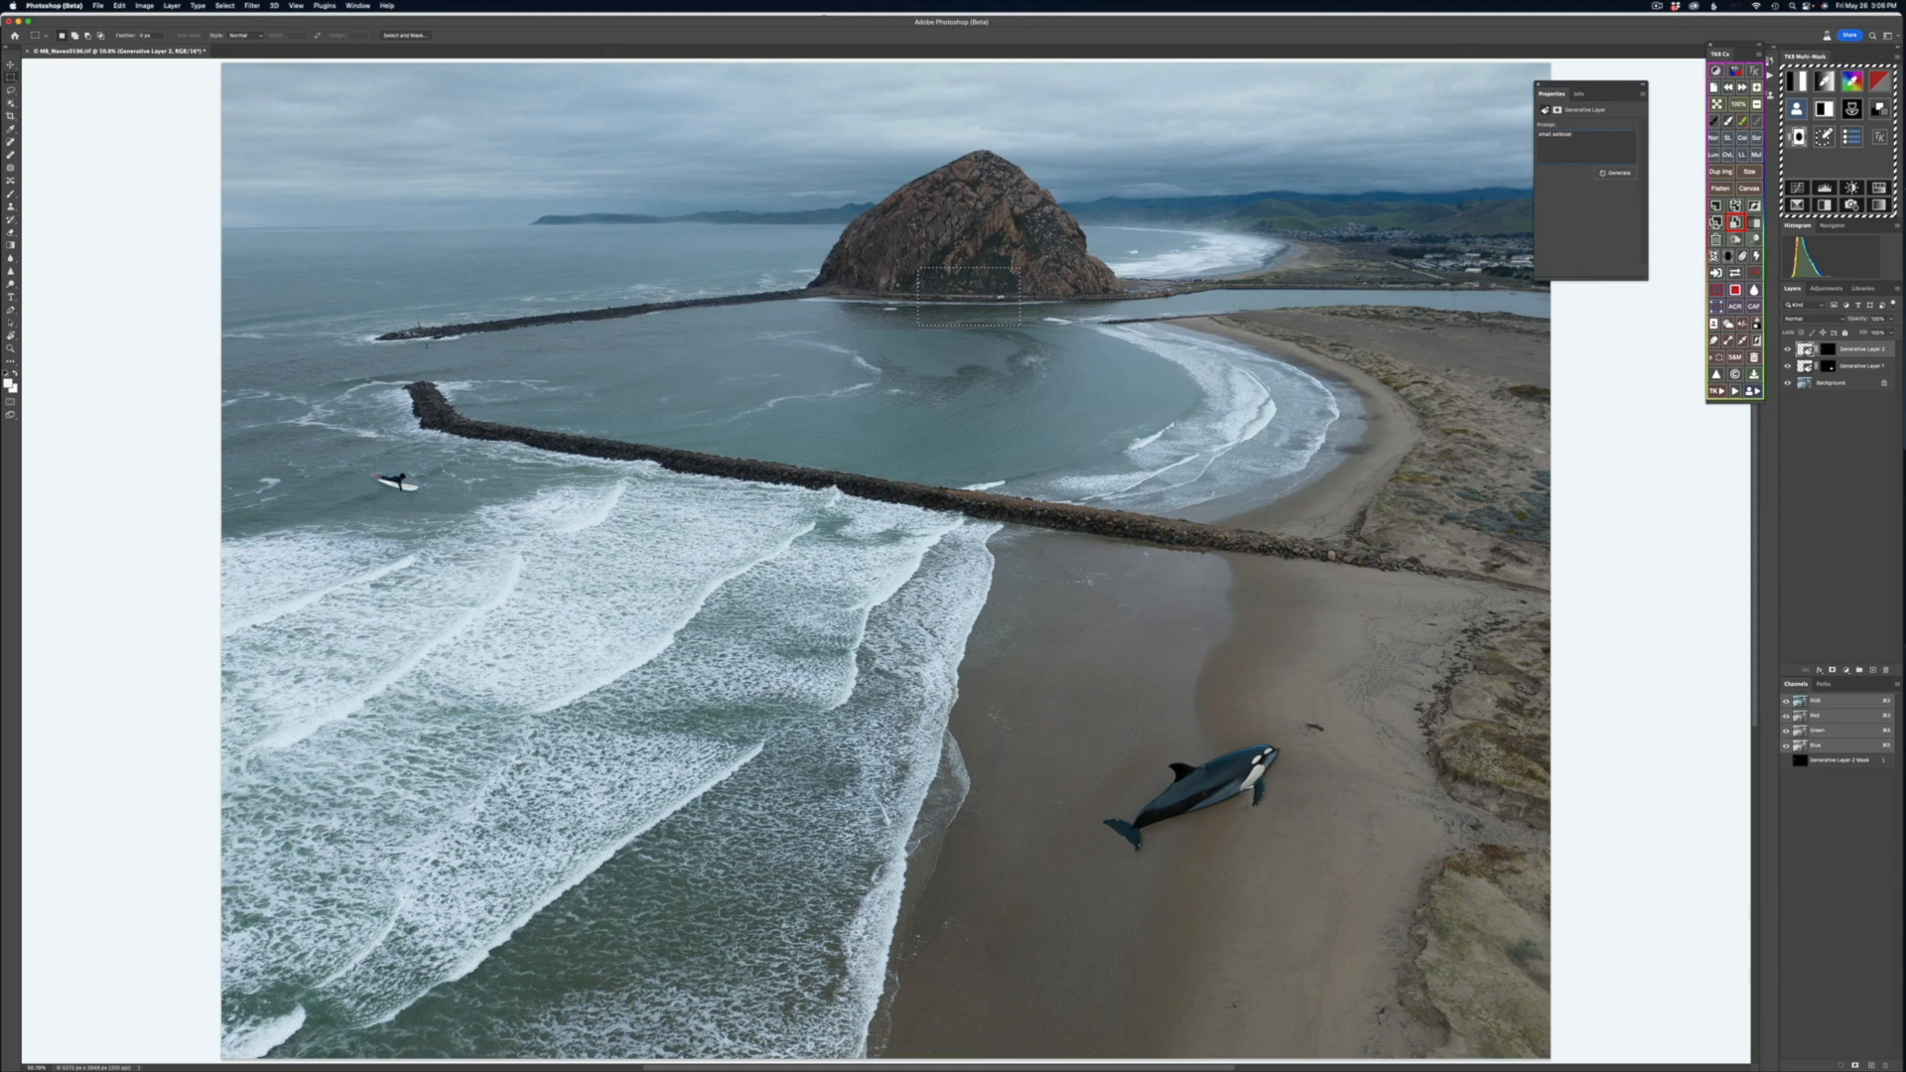
left_click(1614, 173)
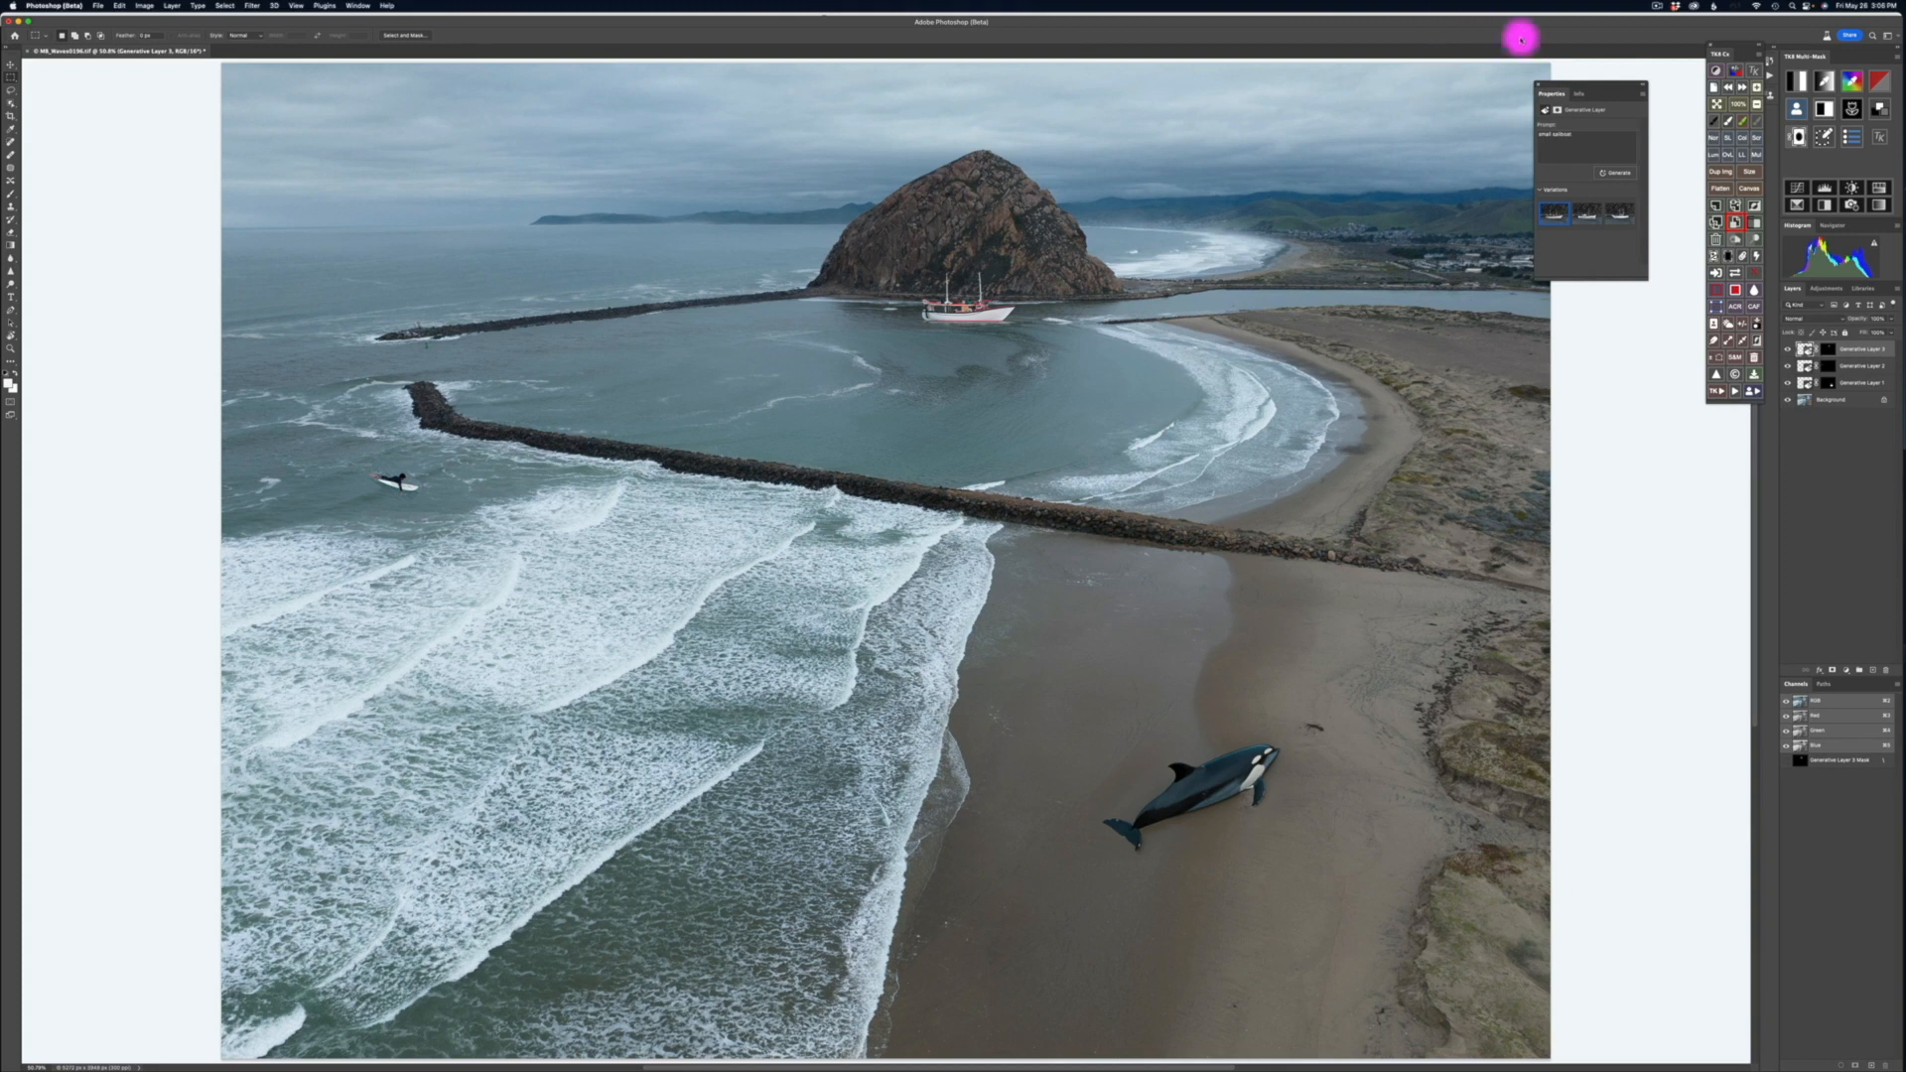
left_click(1542, 83)
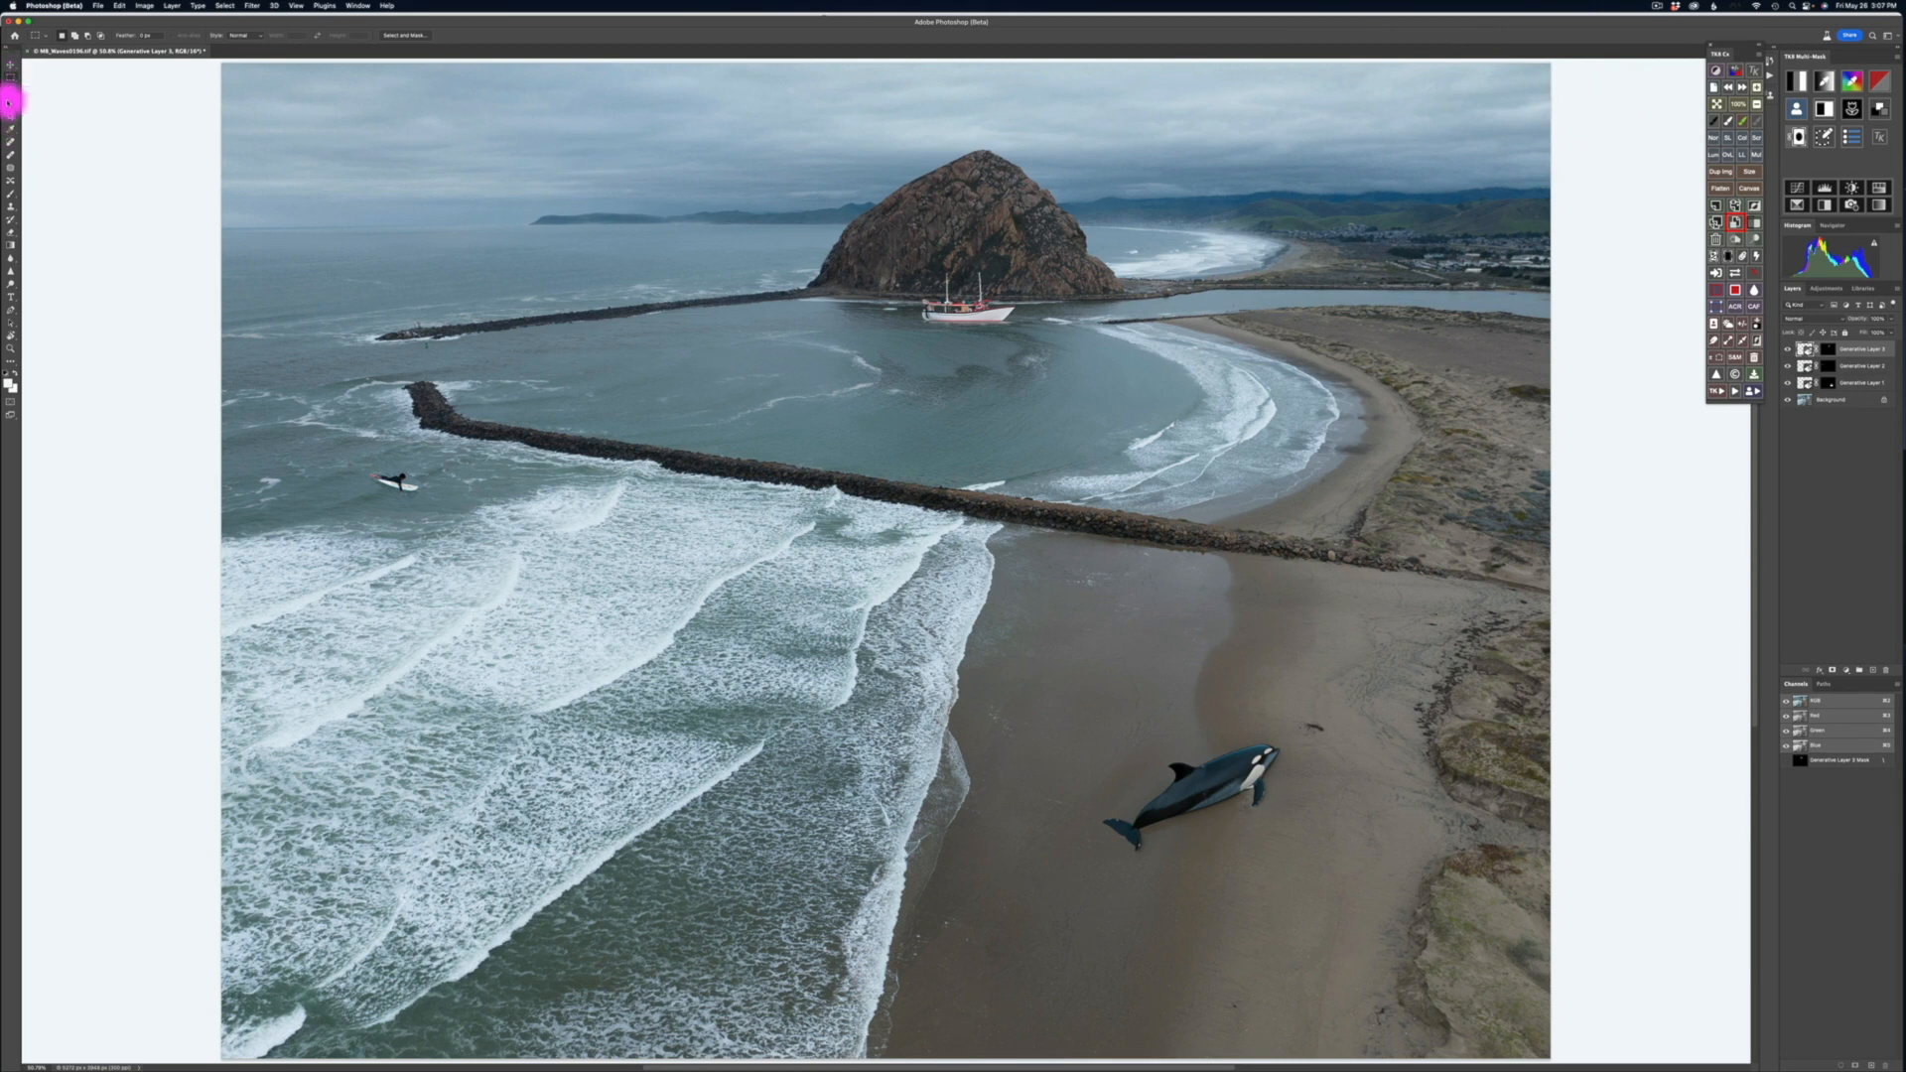
Step: Select the cloudy sky above the horizon and Morro Rock with the Object Selection tool
mouse_move(9, 103)
left_mouse_down()
mouse_move(69, 95)
mouse_move(55, 103)
left_mouse_up()
left_click(585, 177)
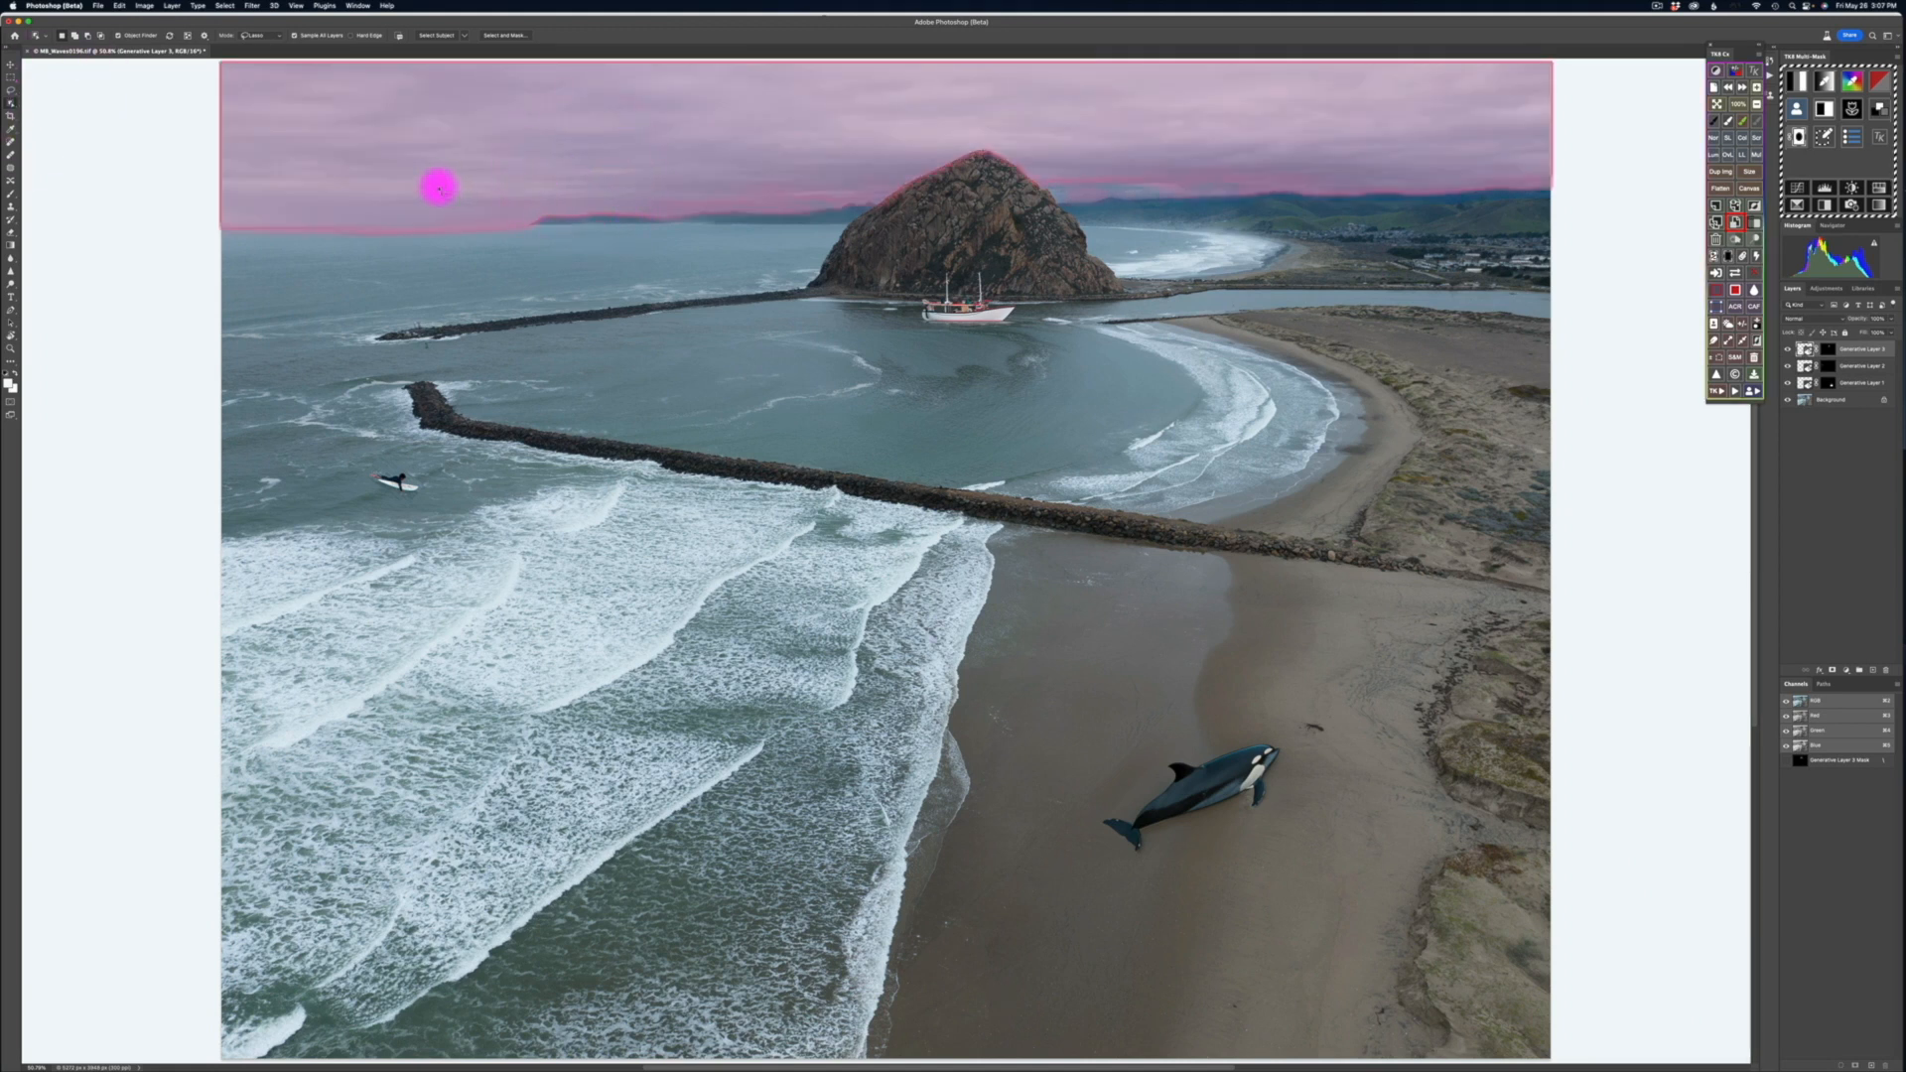
scroll(439, 189, "up", 1)
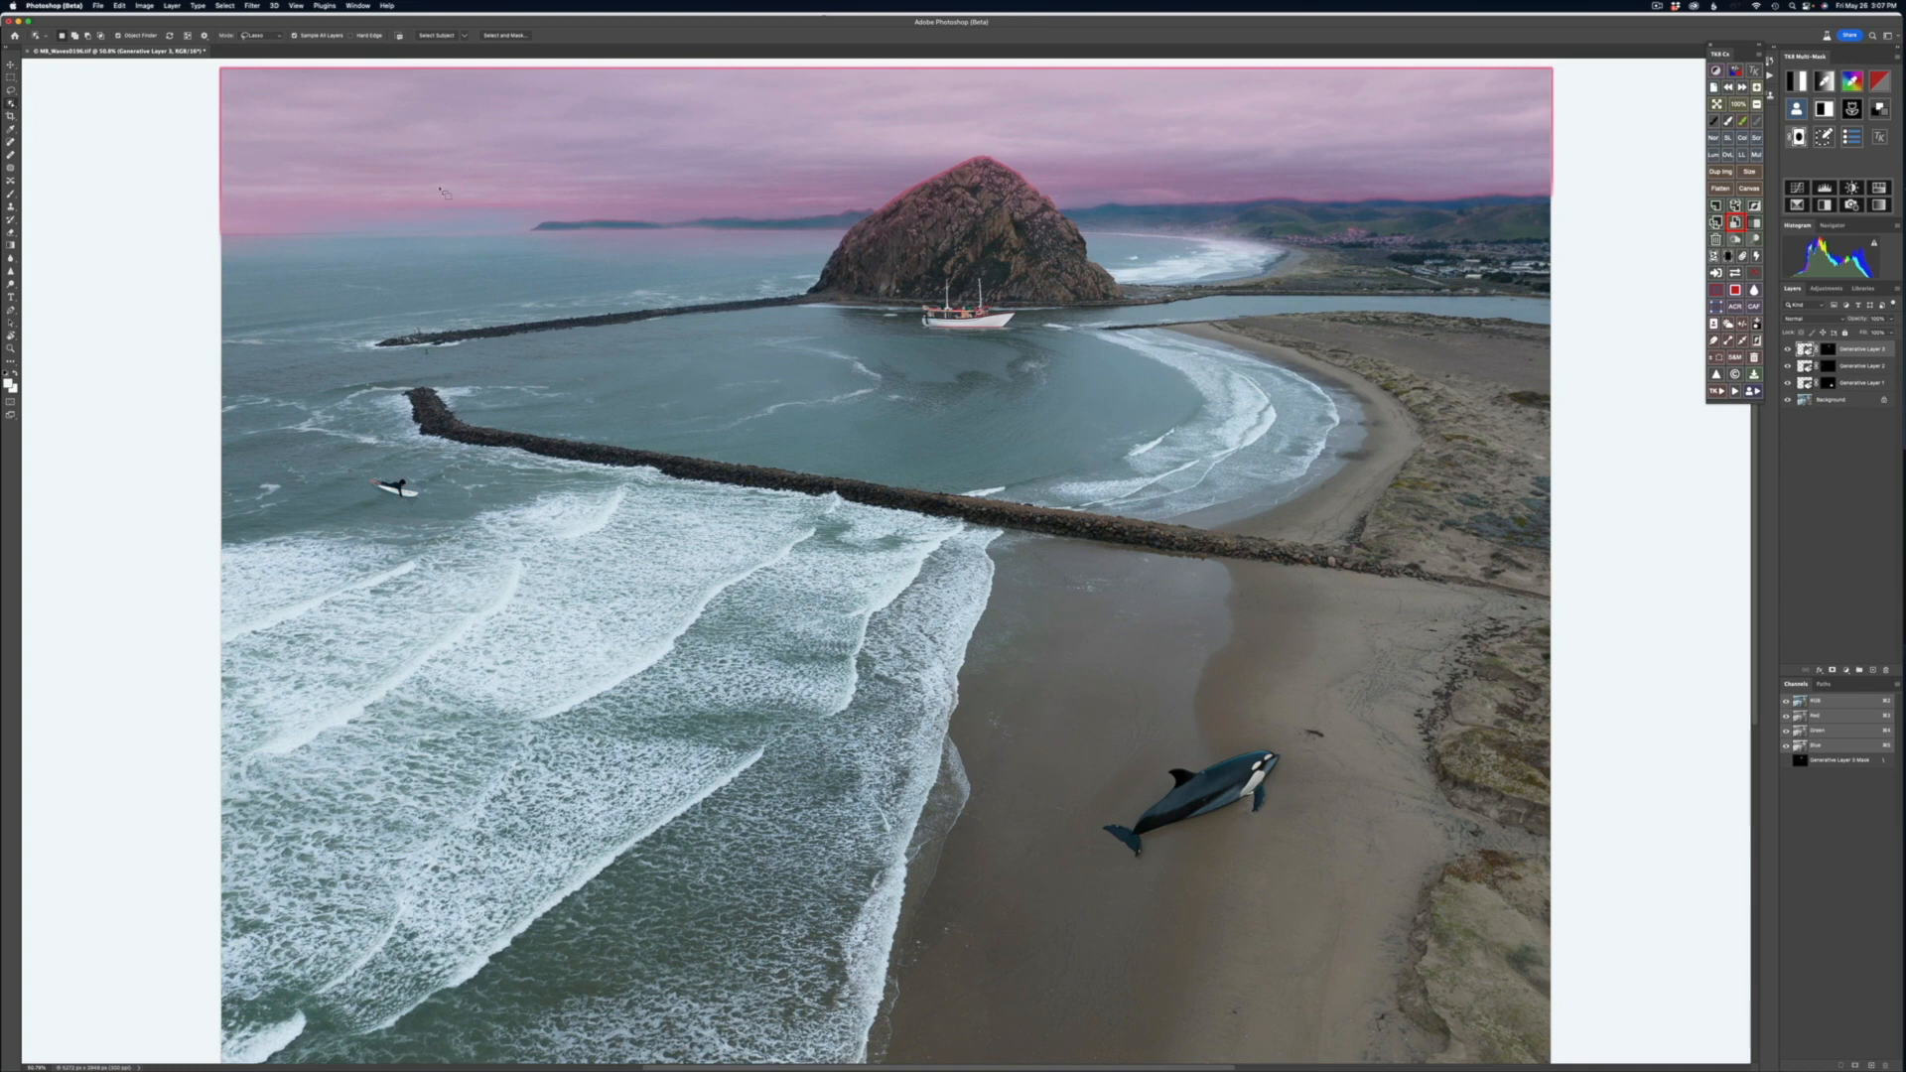
left_click(440, 187)
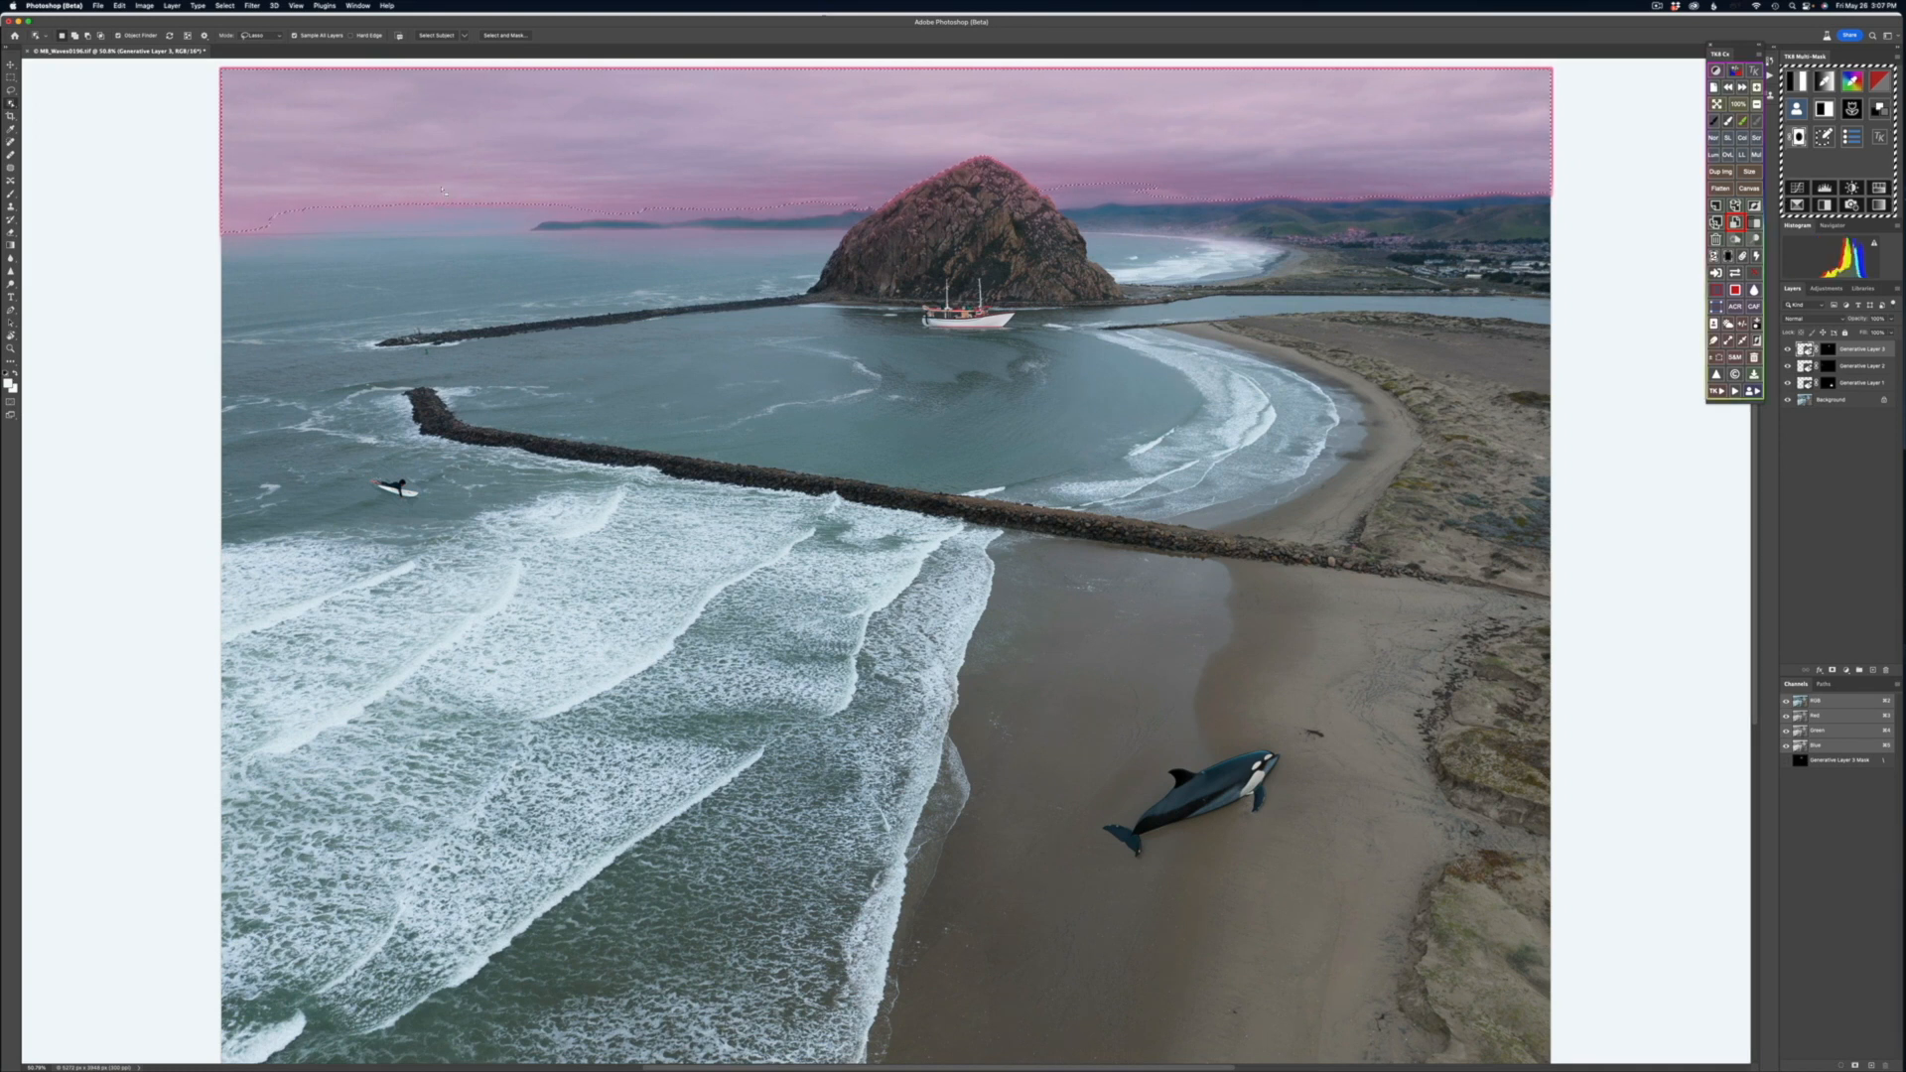
left_click(1344, 198)
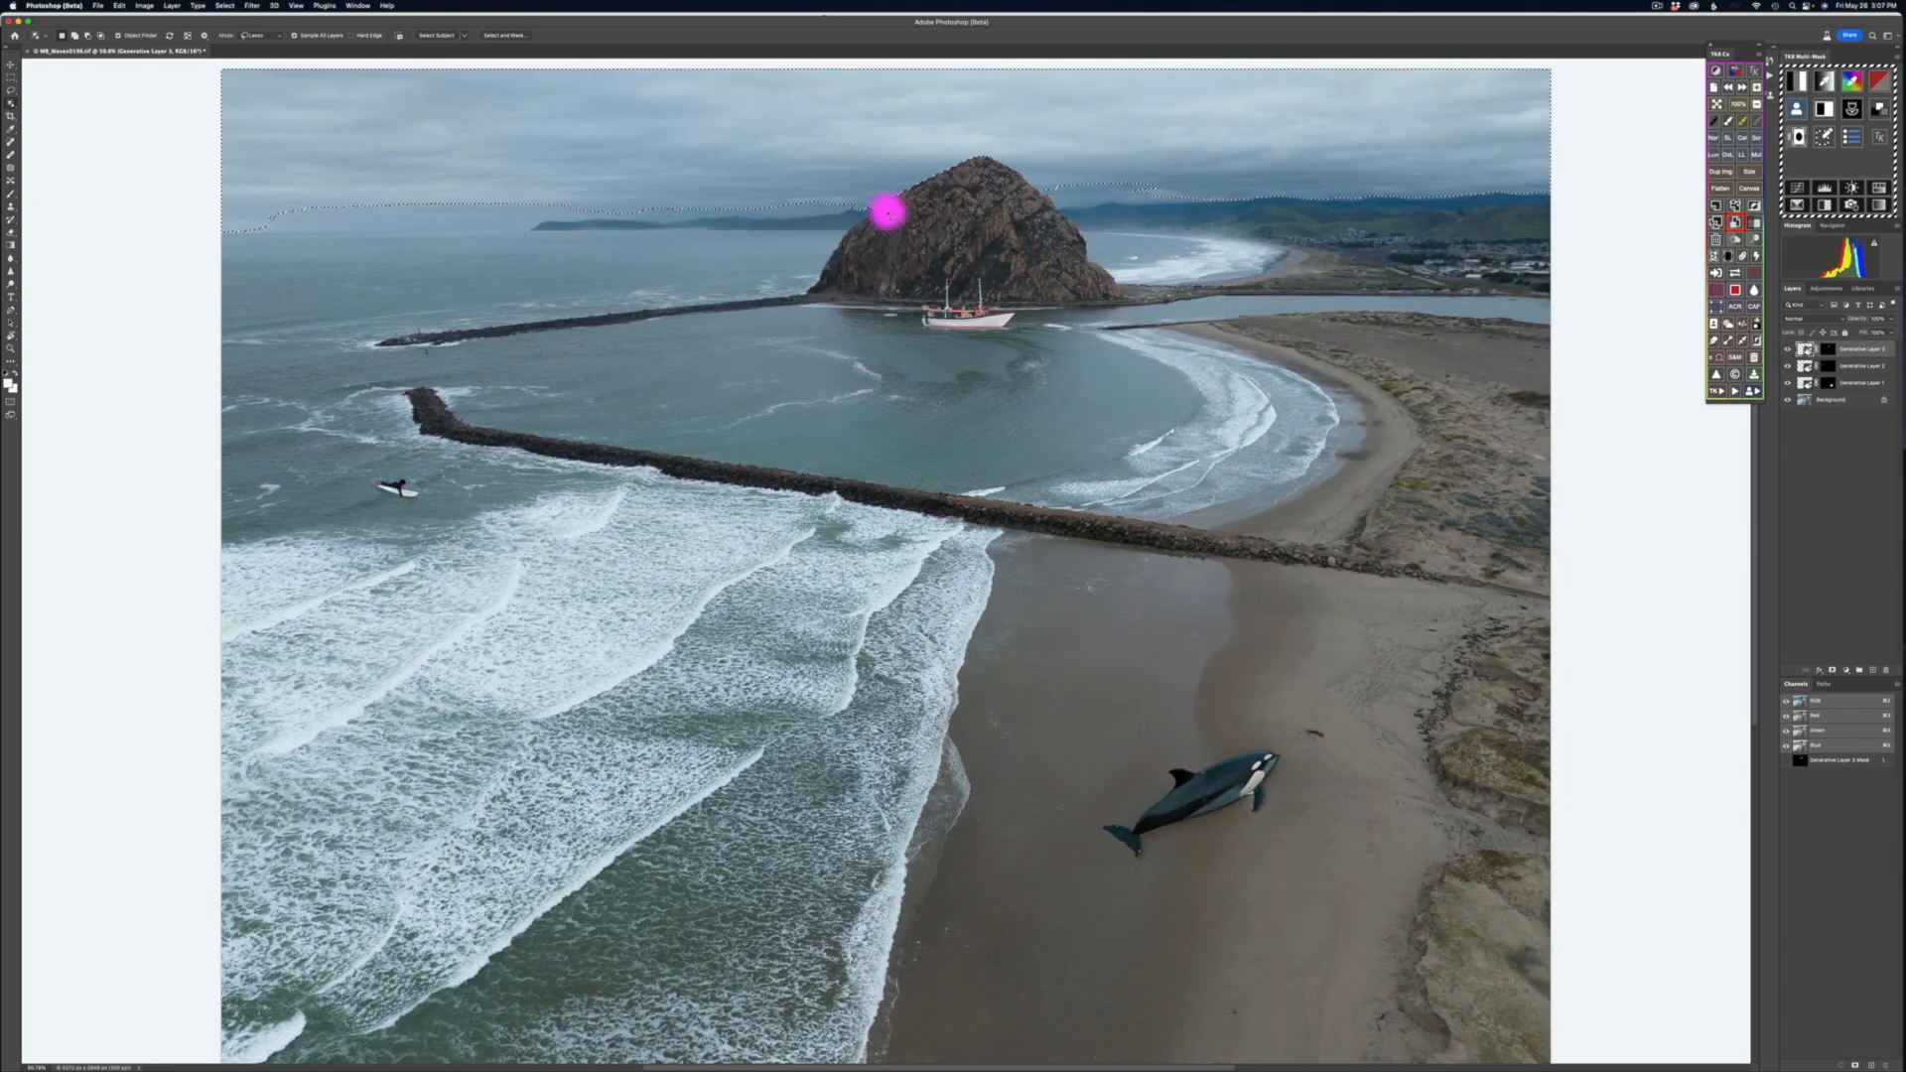
Step: Run Generative Fill on the selected sky with the prompt "reddish sky"
left_click(118, 8)
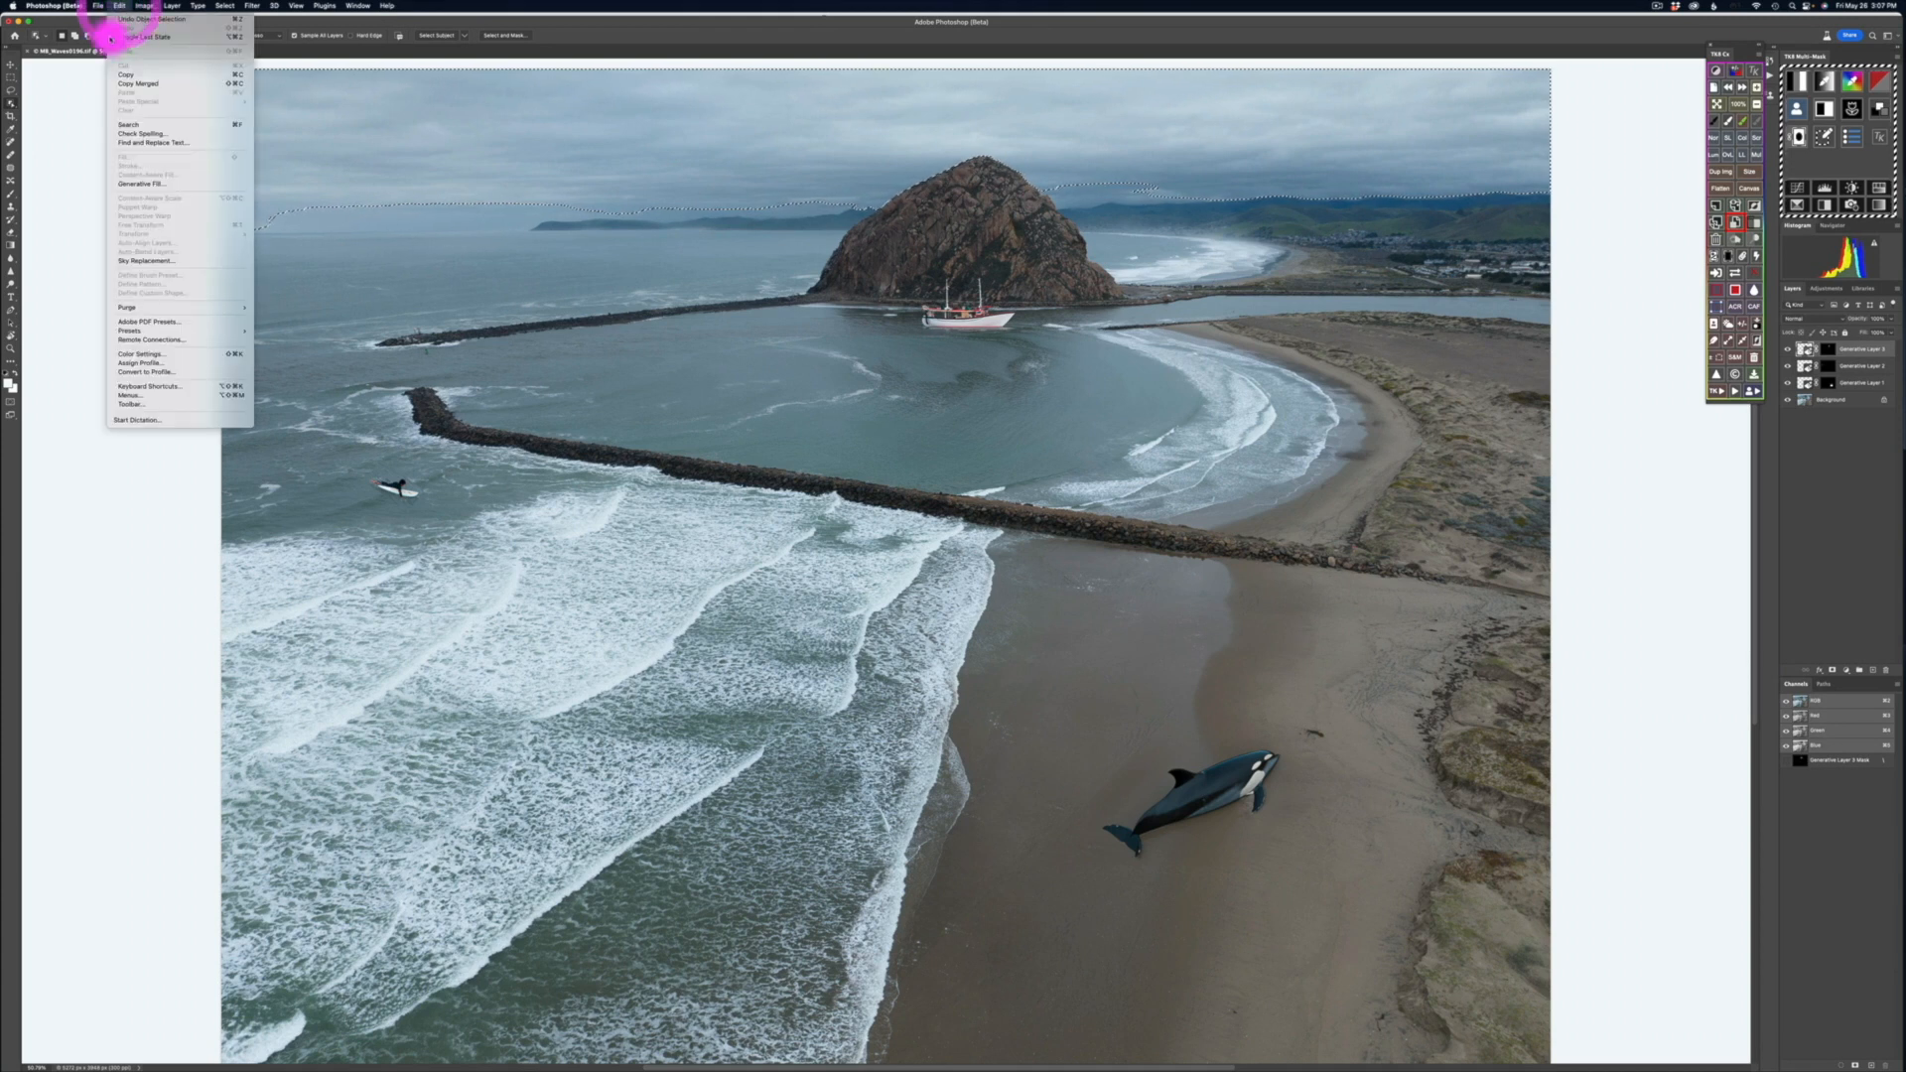
left_click(159, 185)
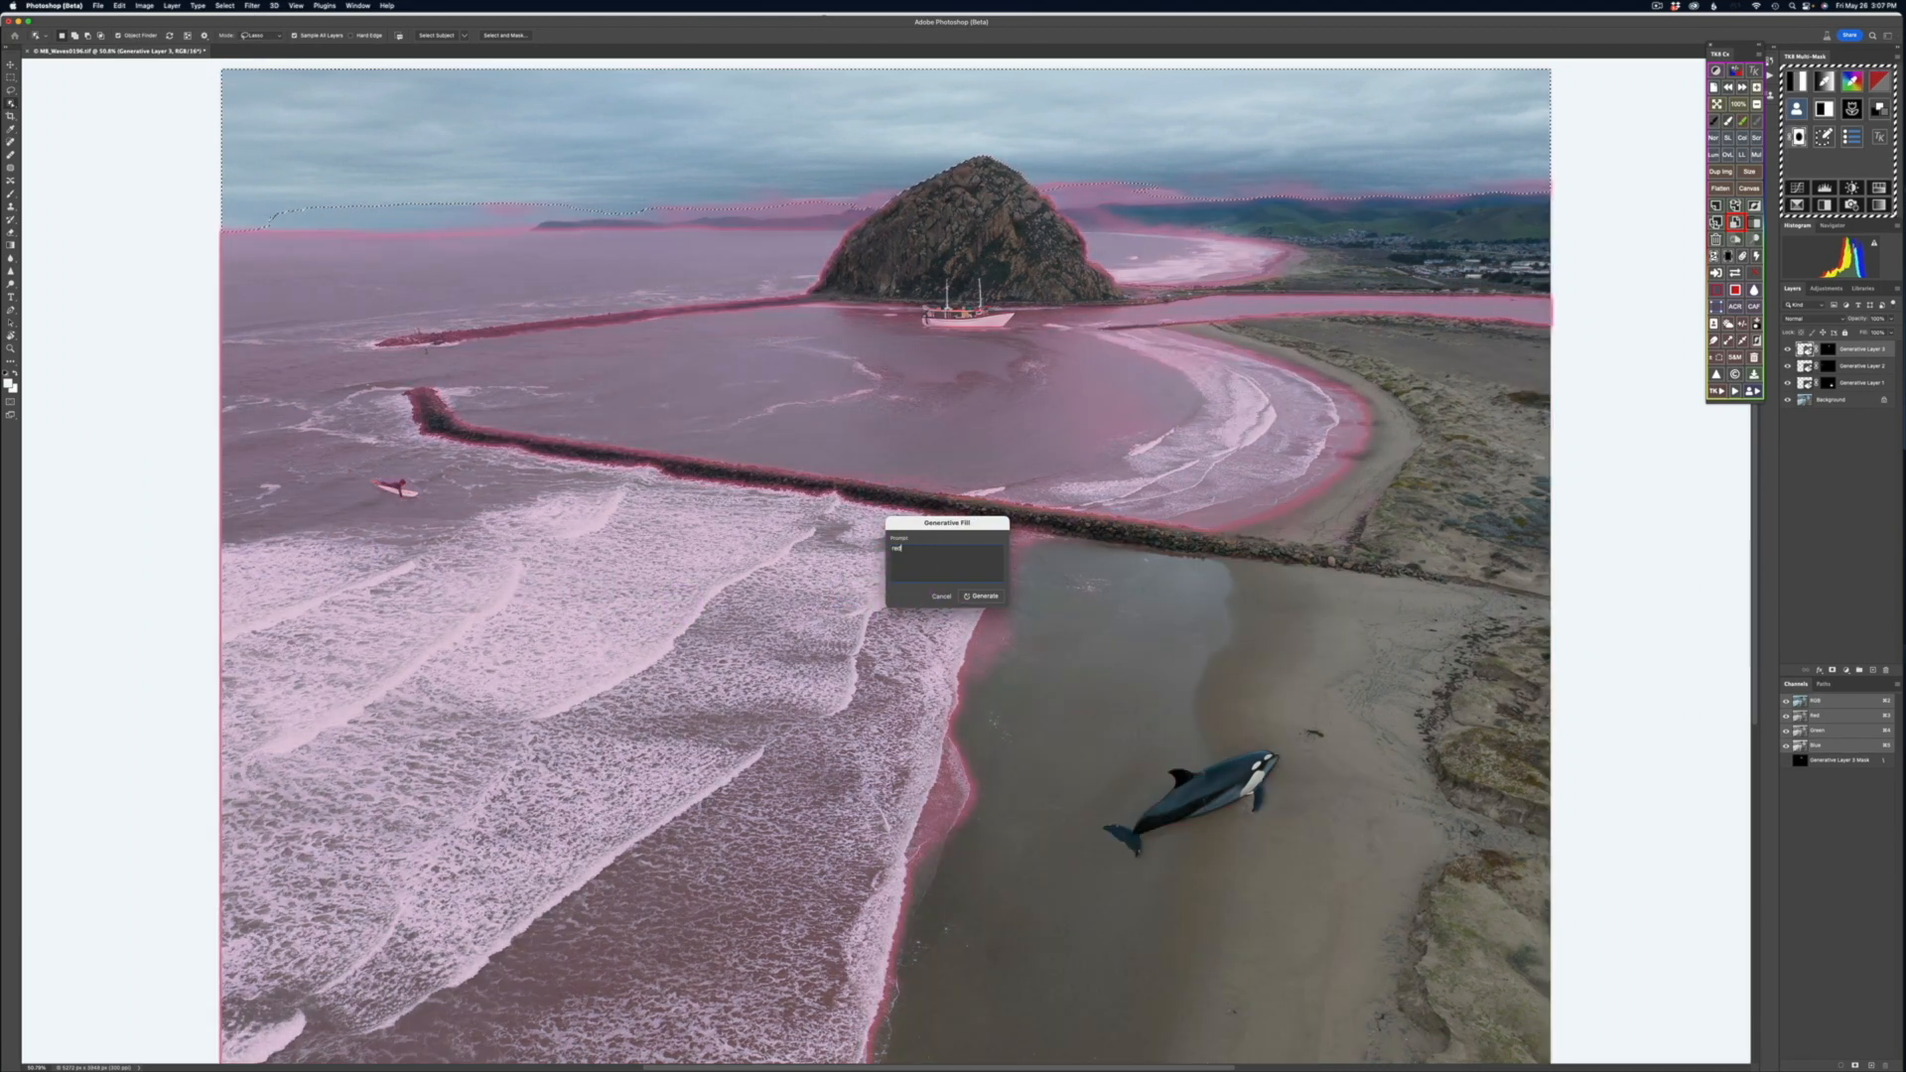
type("reddish sky")
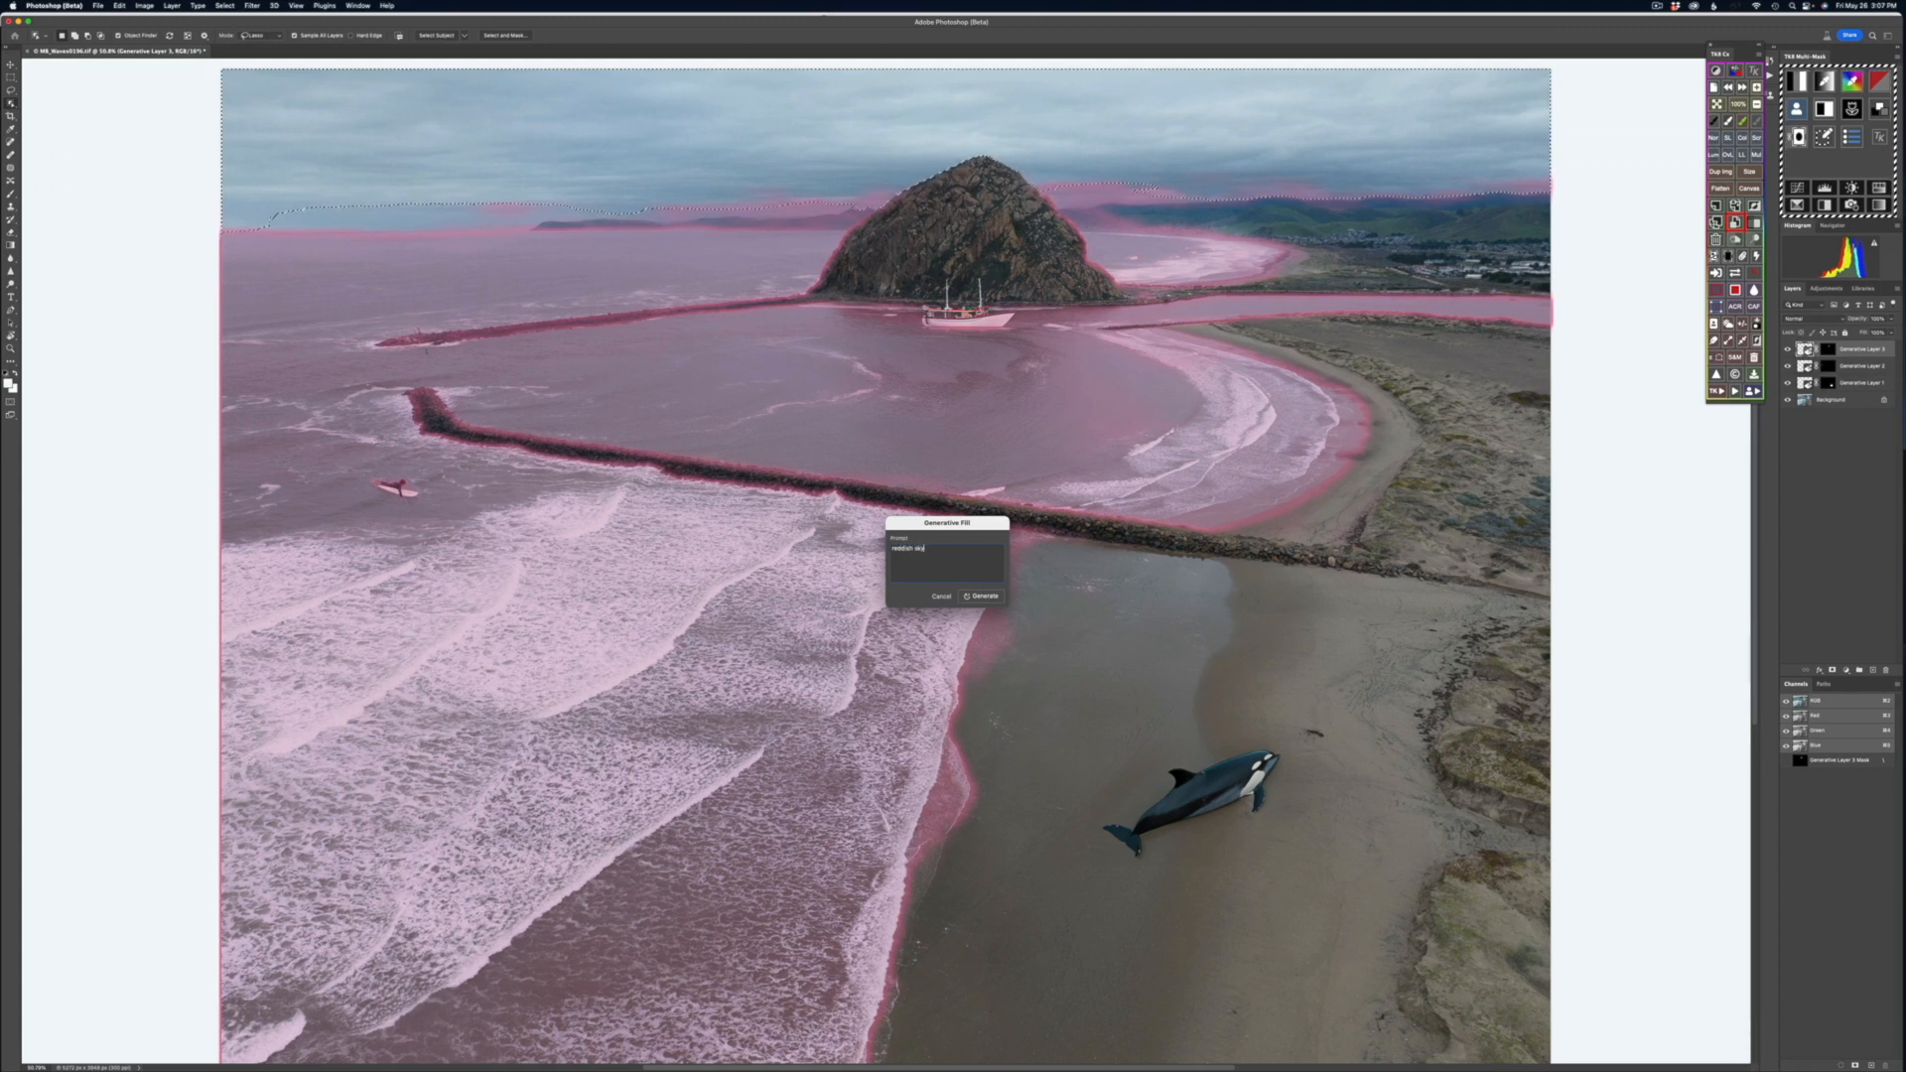
left_click(984, 600)
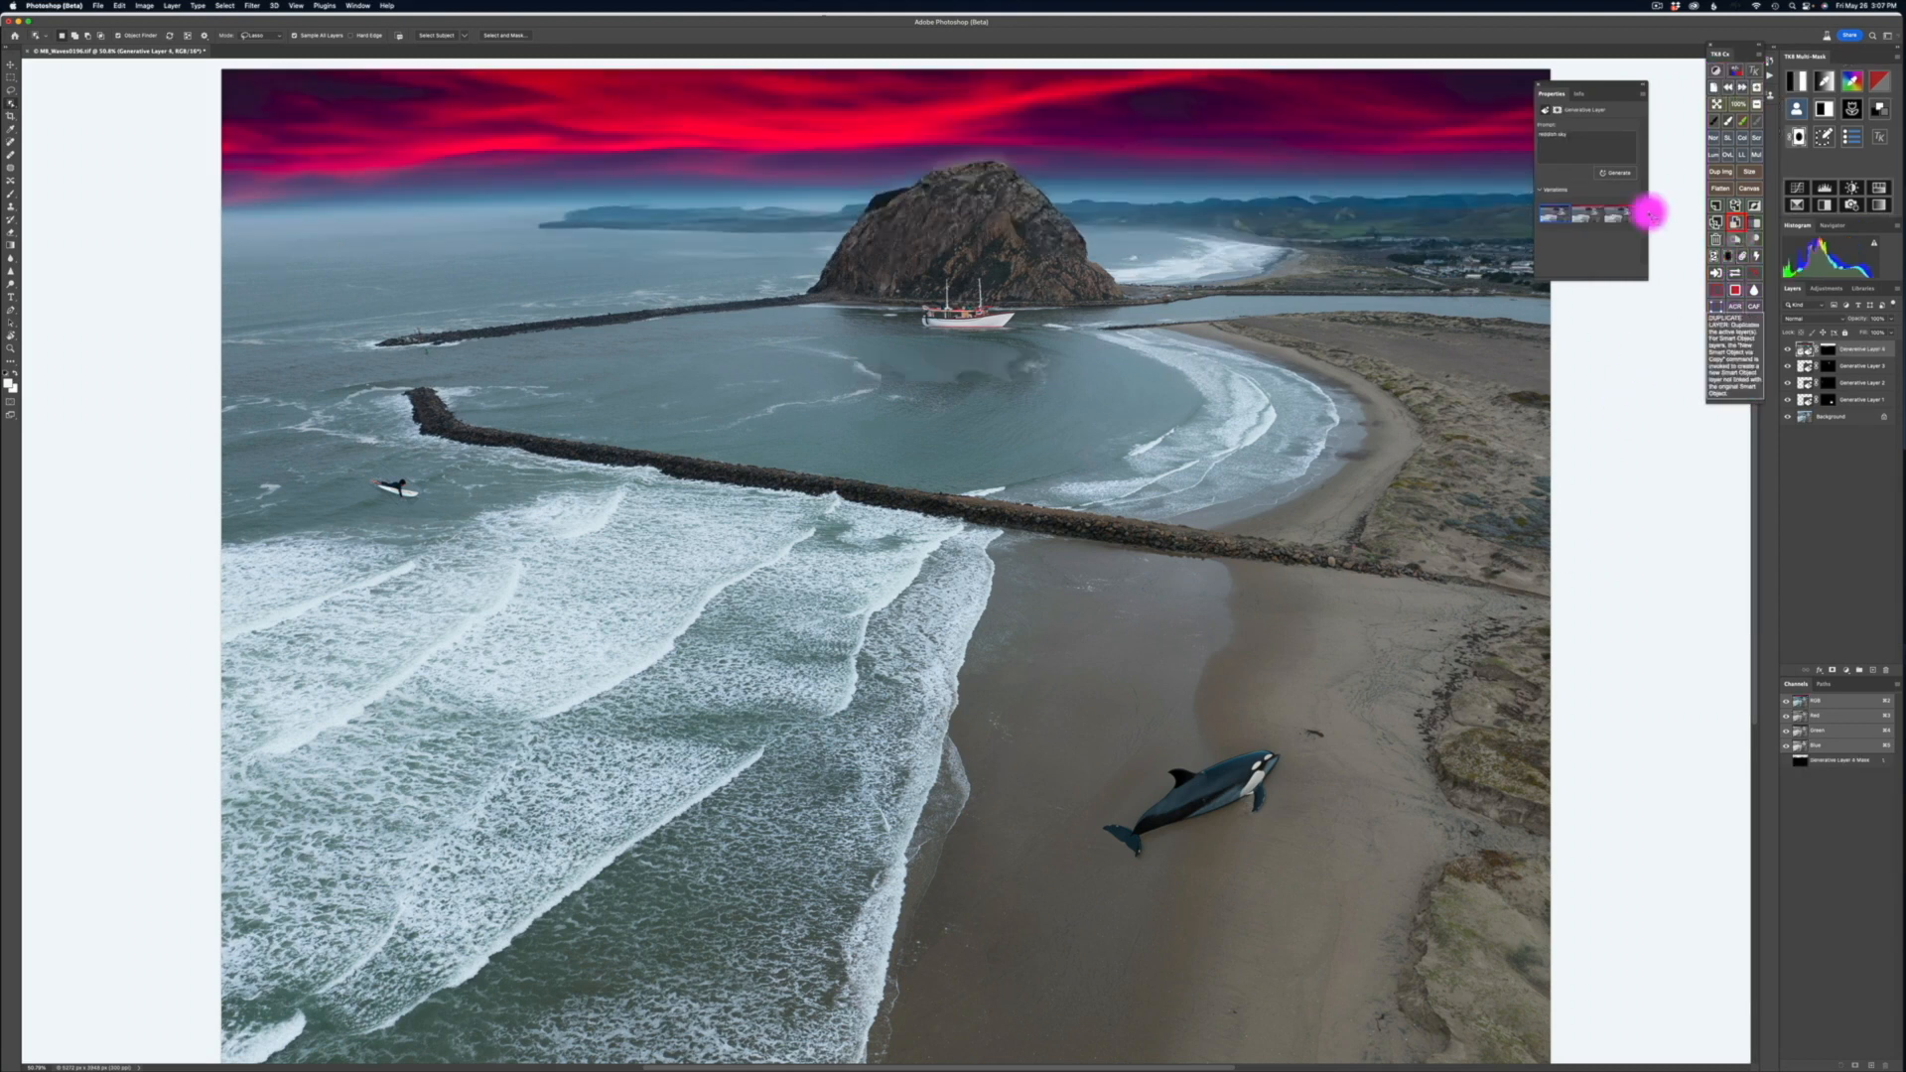
Step: Compare the second and third sky variations, keep the third, and lower the sky layer's opacity for a soft pink tint
left_click(1581, 217)
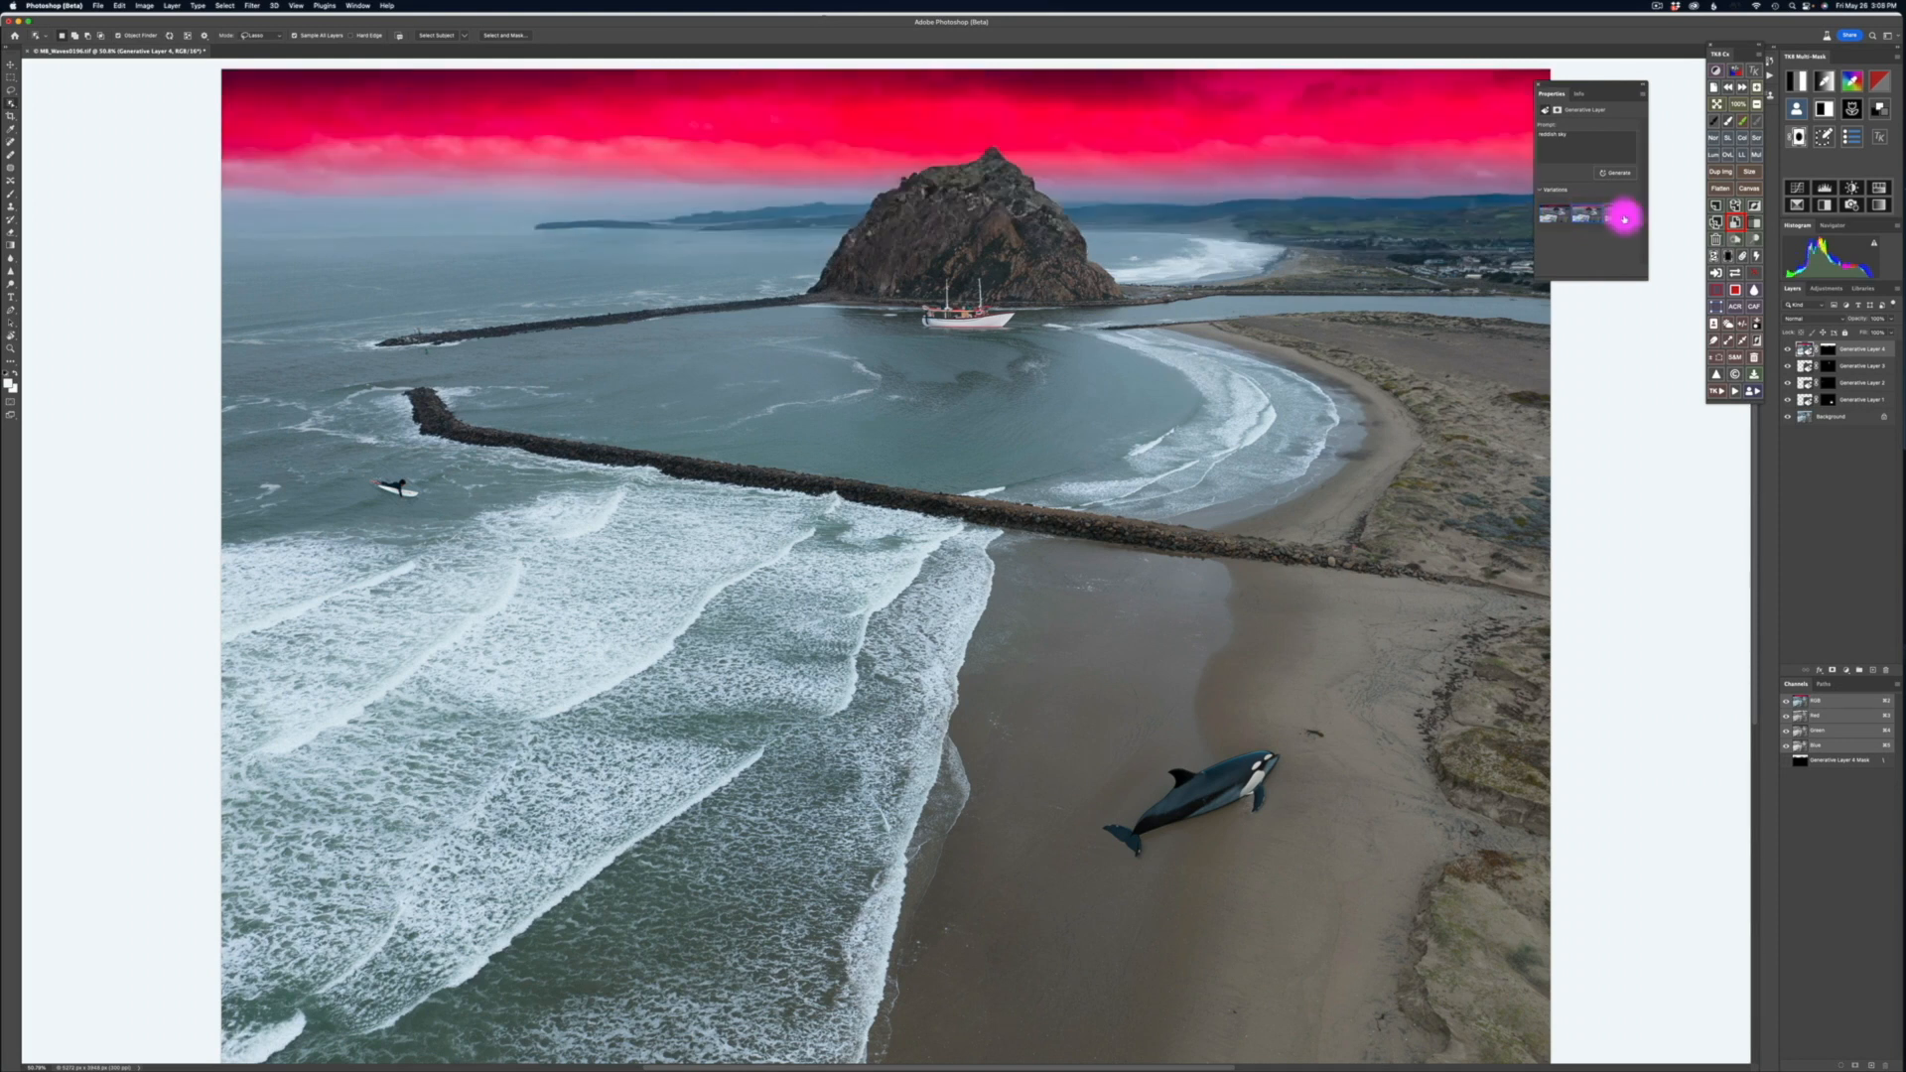
left_click(1616, 215)
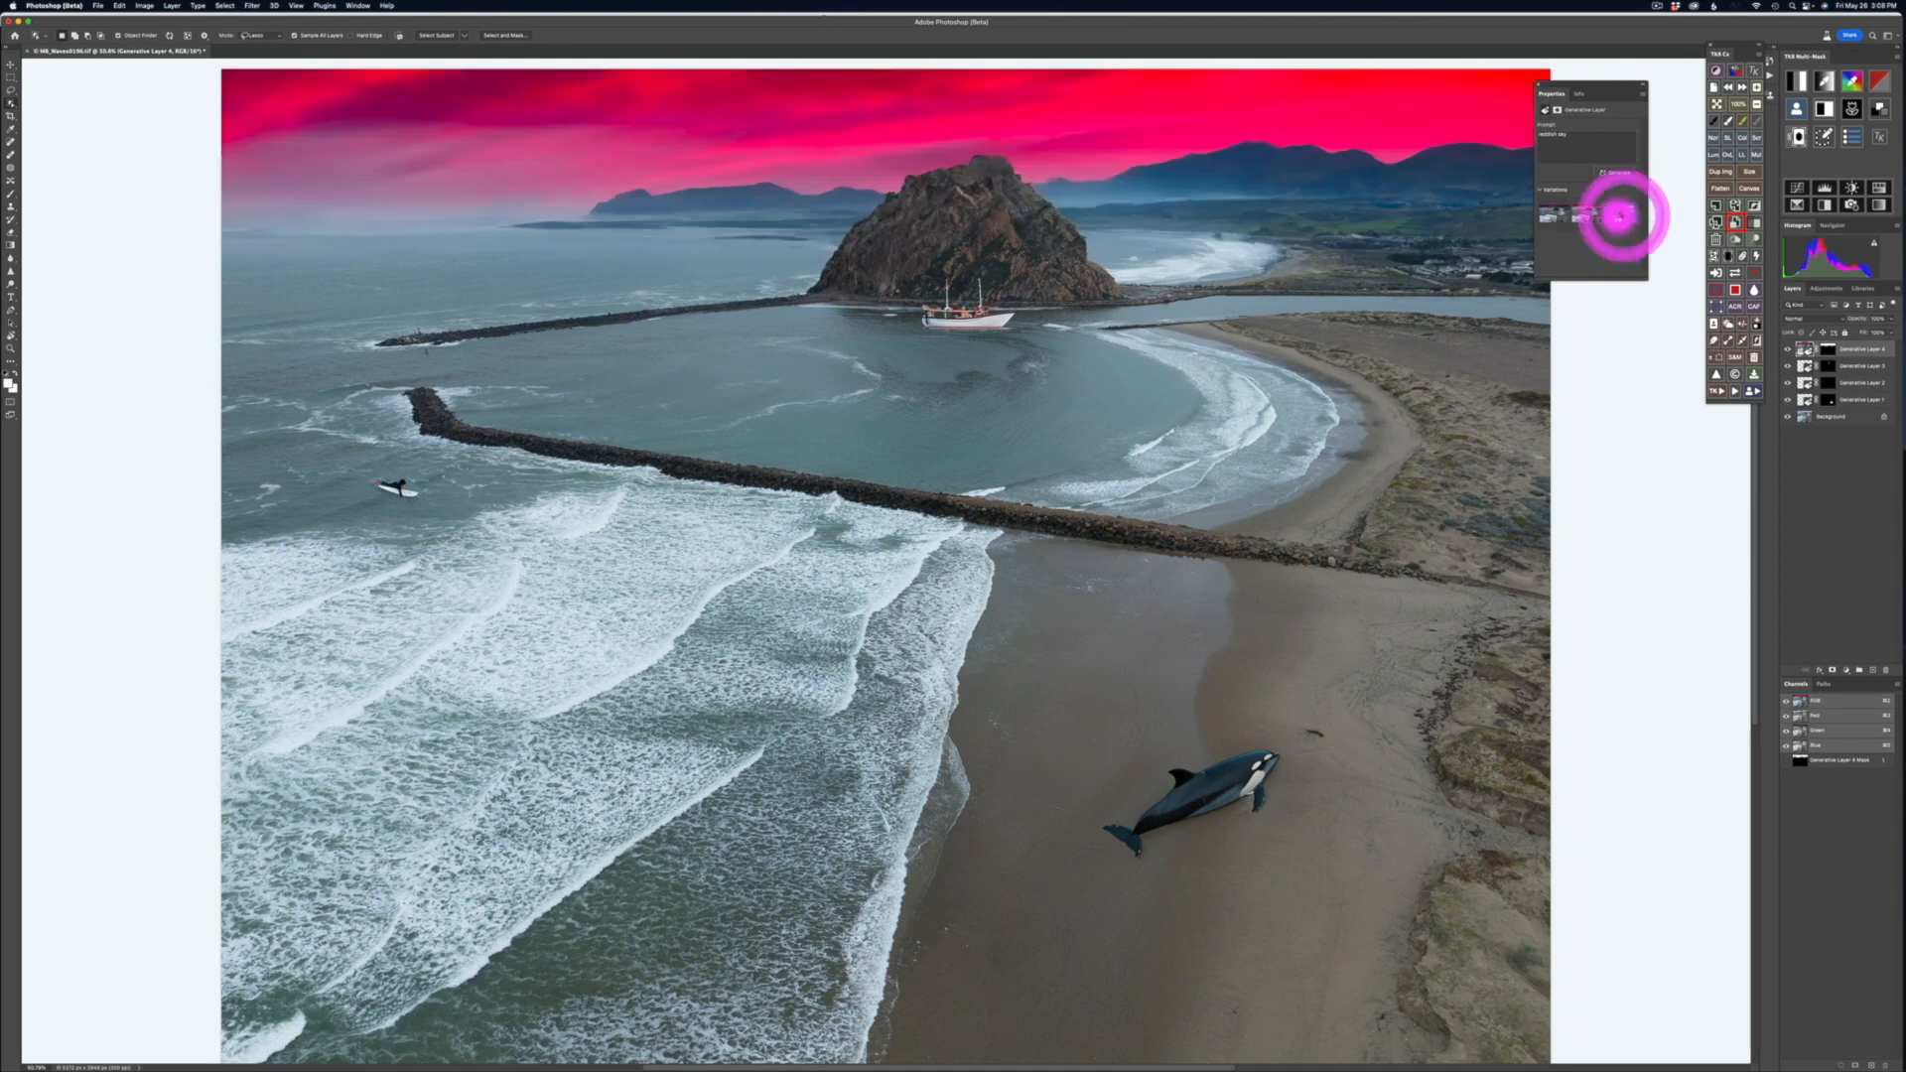
left_click(1538, 85)
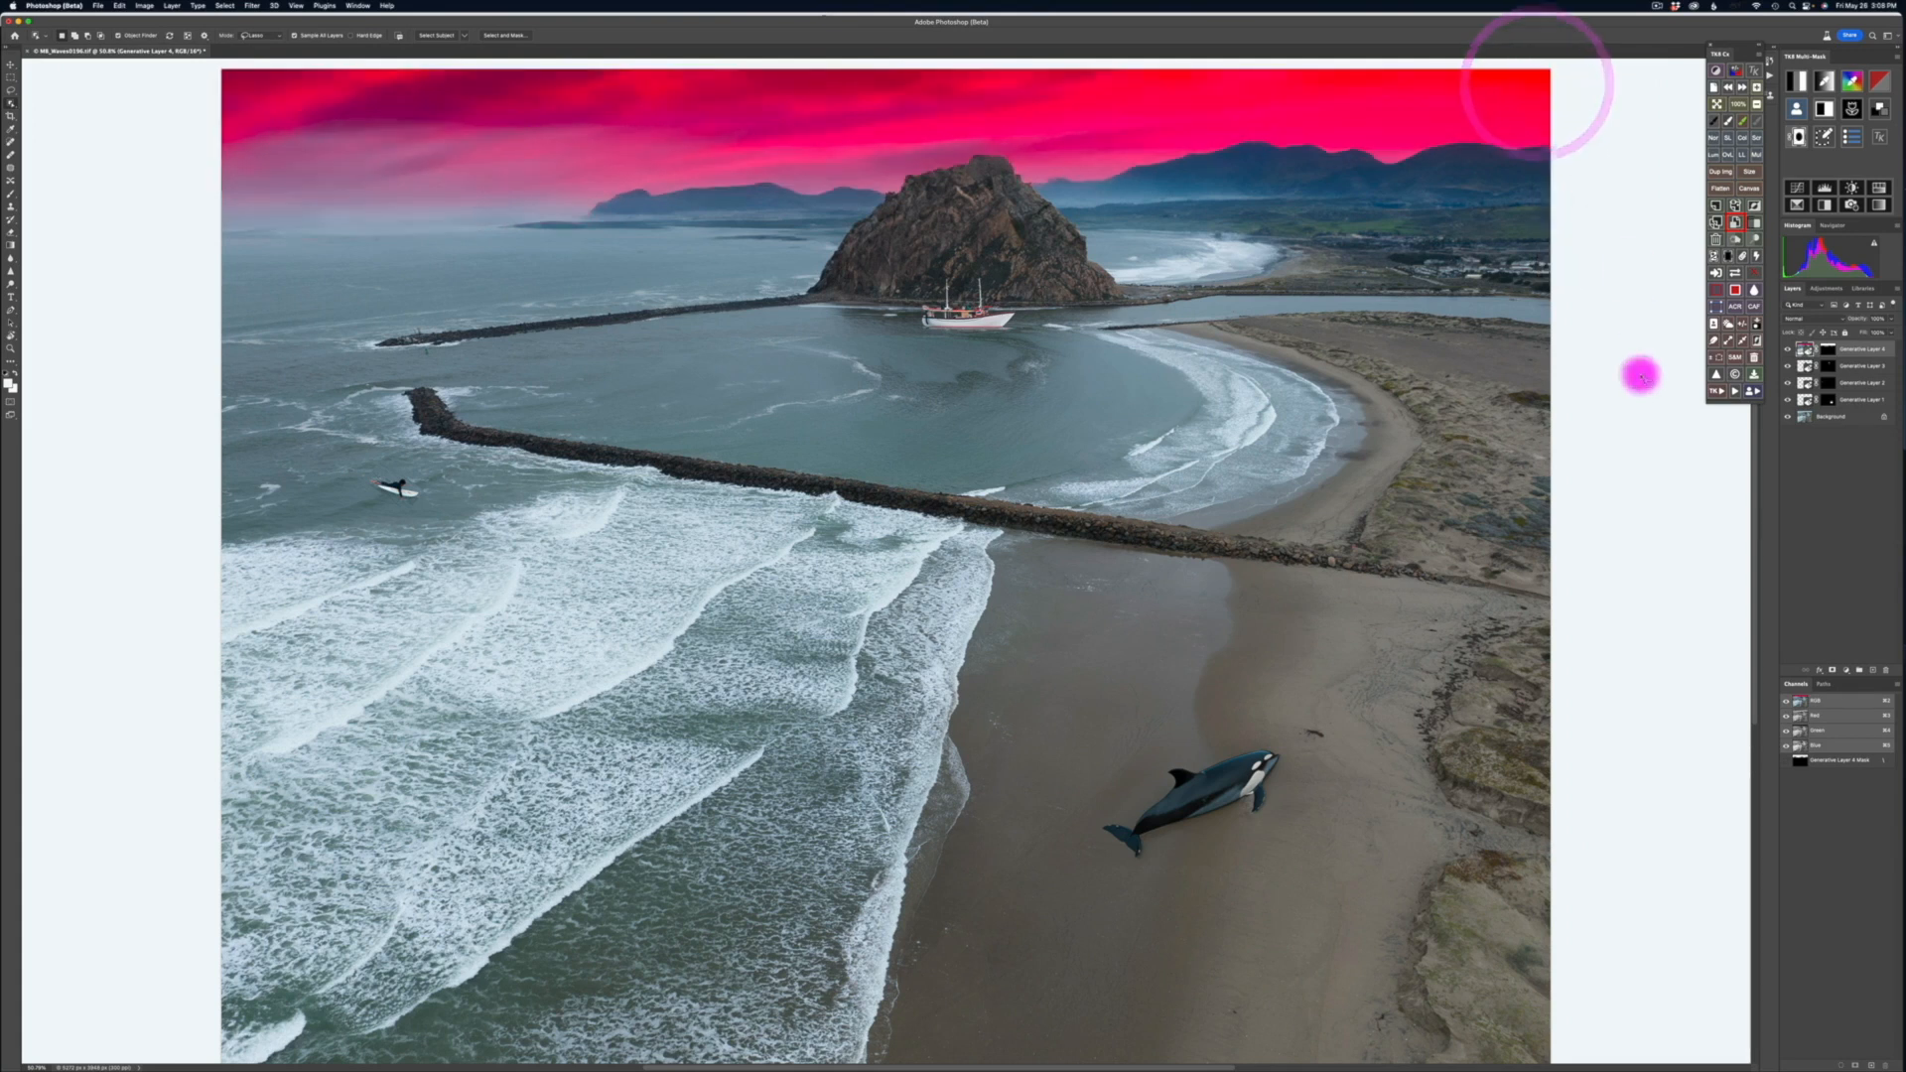
left_click(1625, 447)
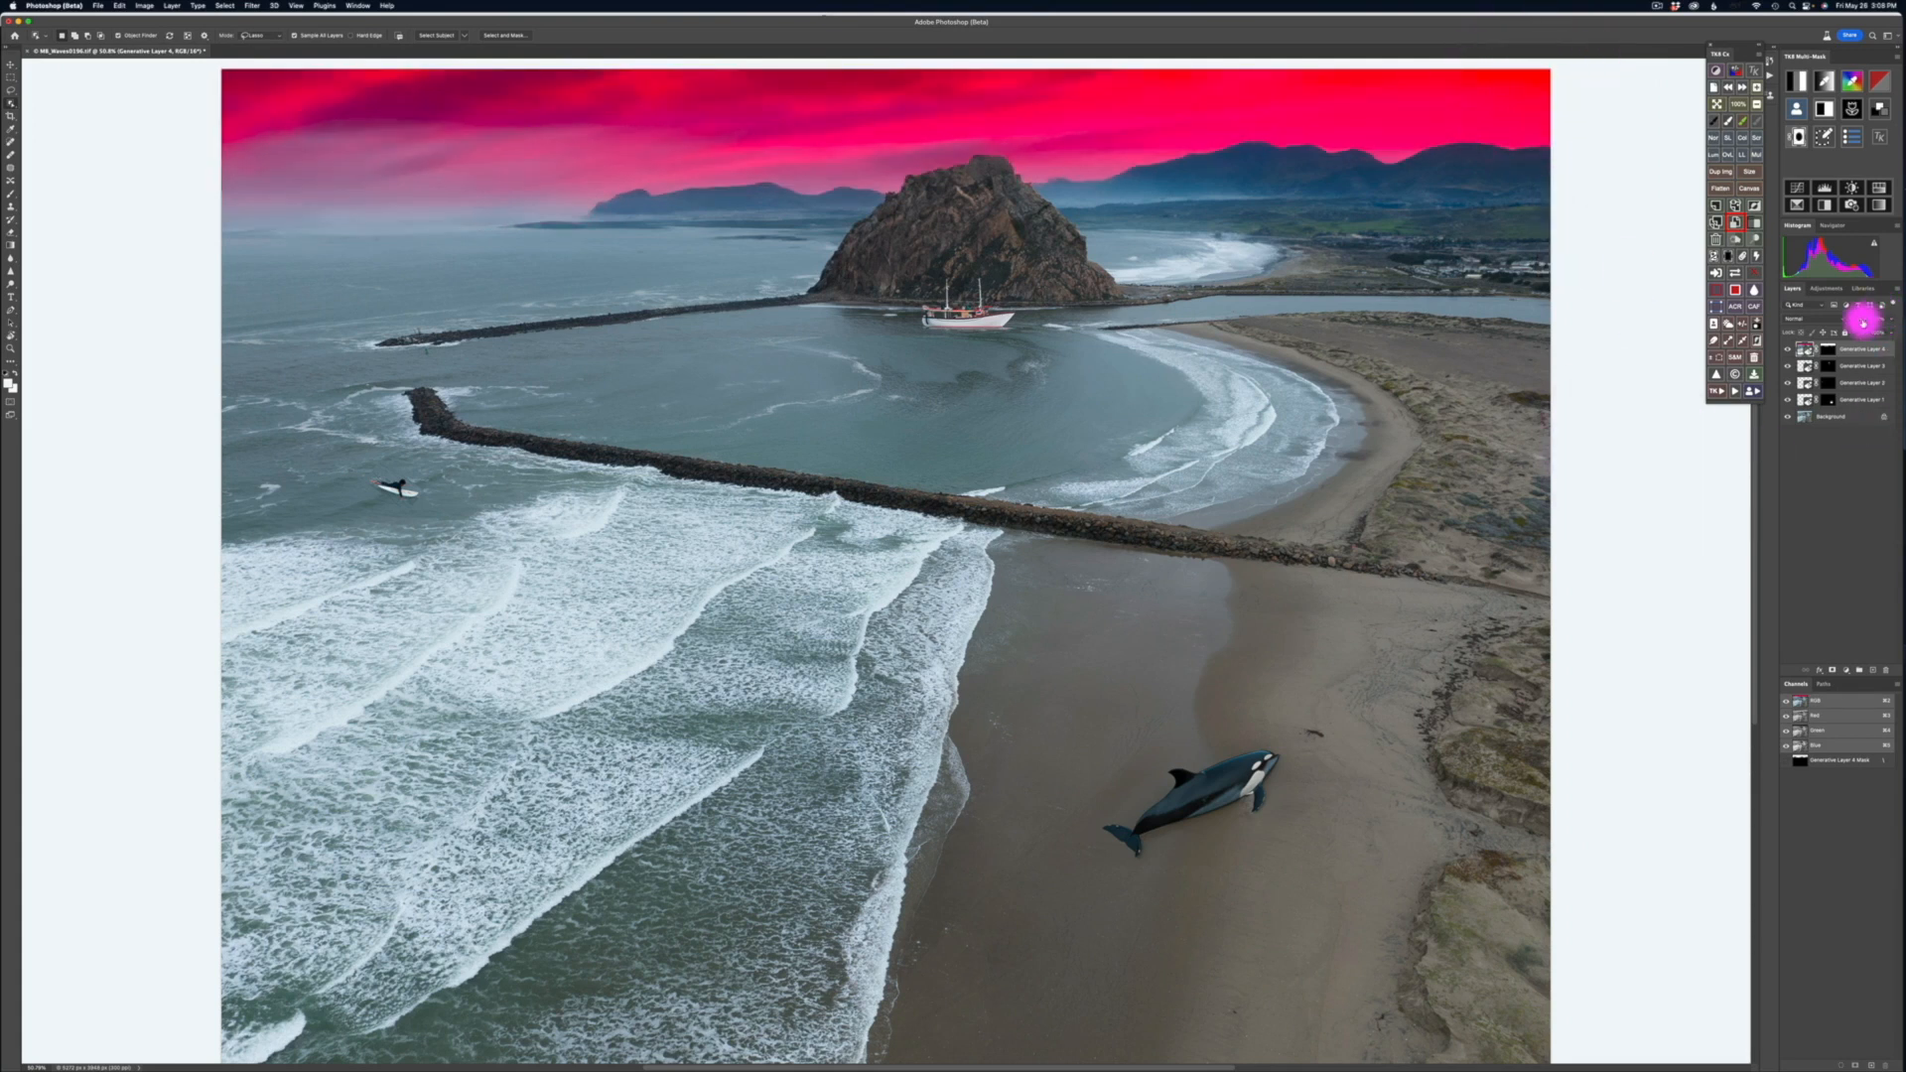
left_click_drag(1862, 320, 1777, 317)
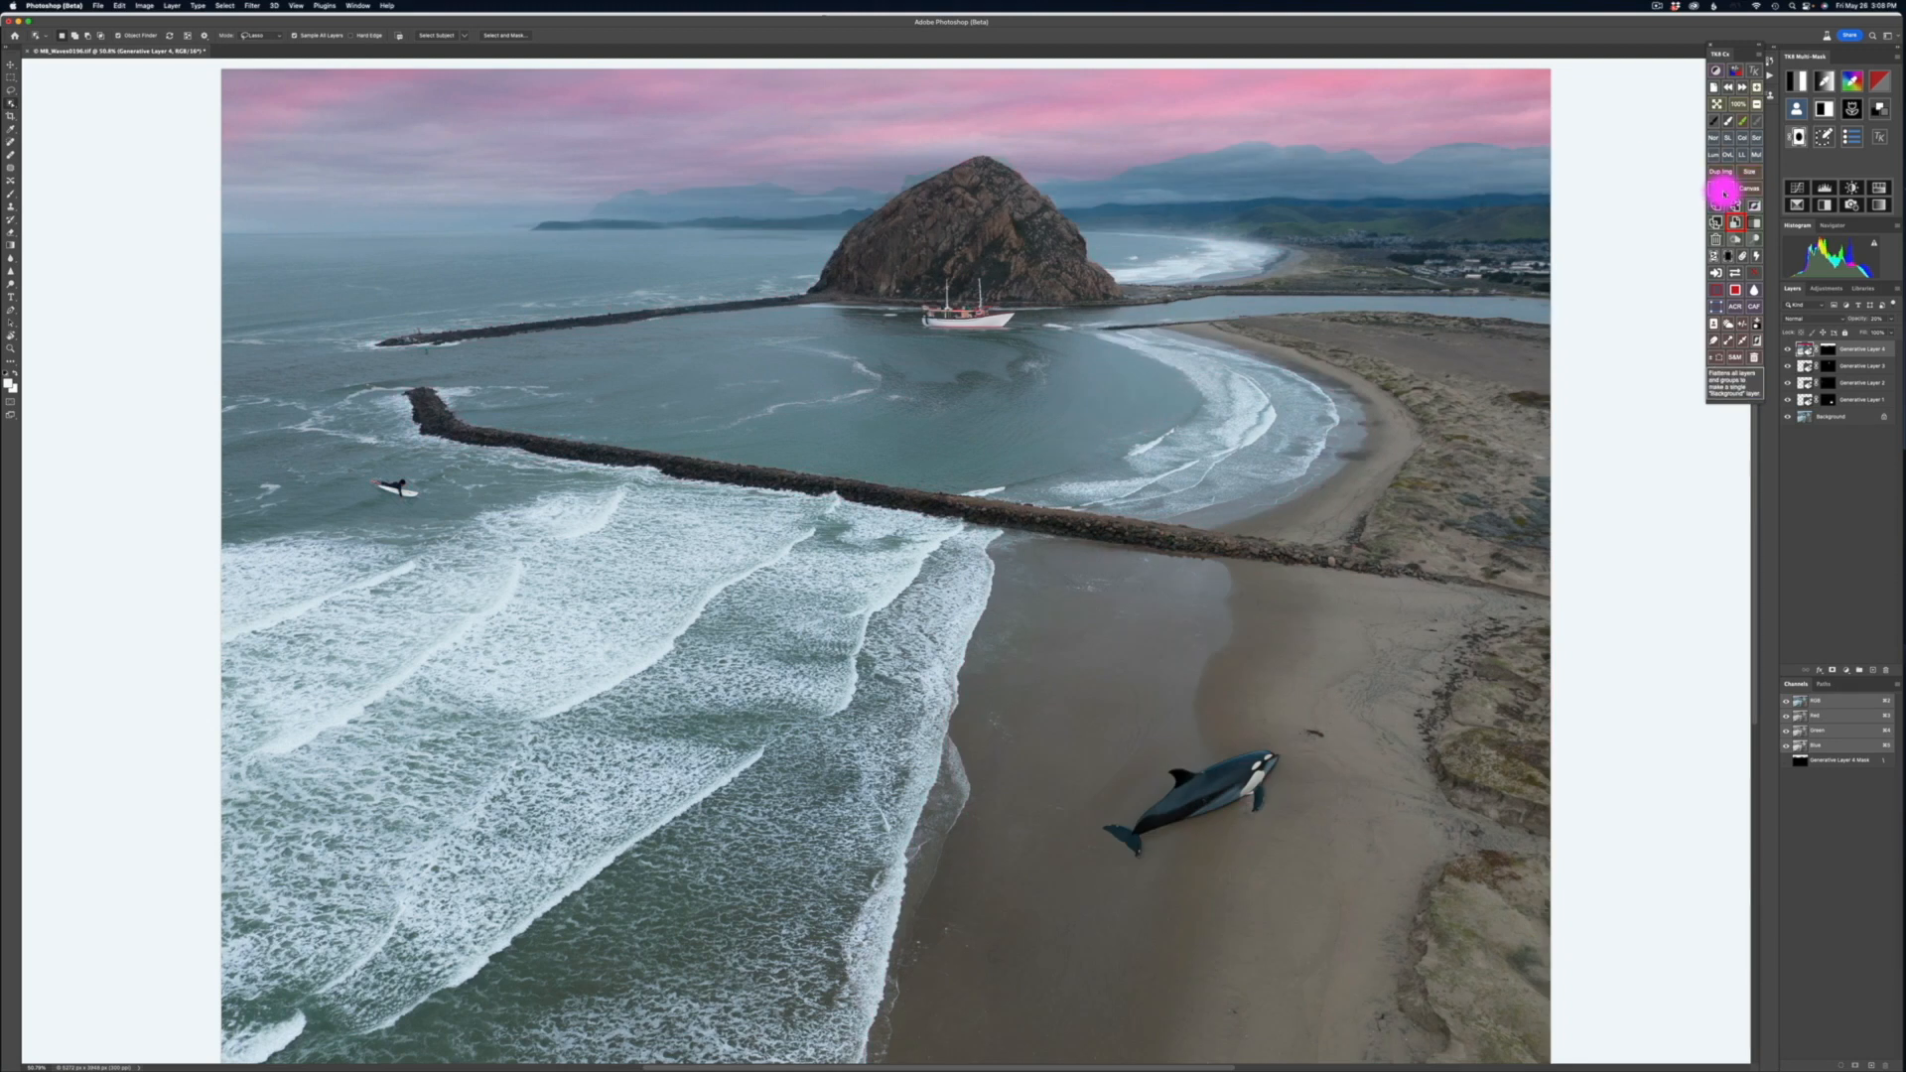
Step: Hide the sky, boat, surfer and whale layers one by one, and toggle the sky on and off over the original photo
left_click(1787, 350)
left_click(1787, 366)
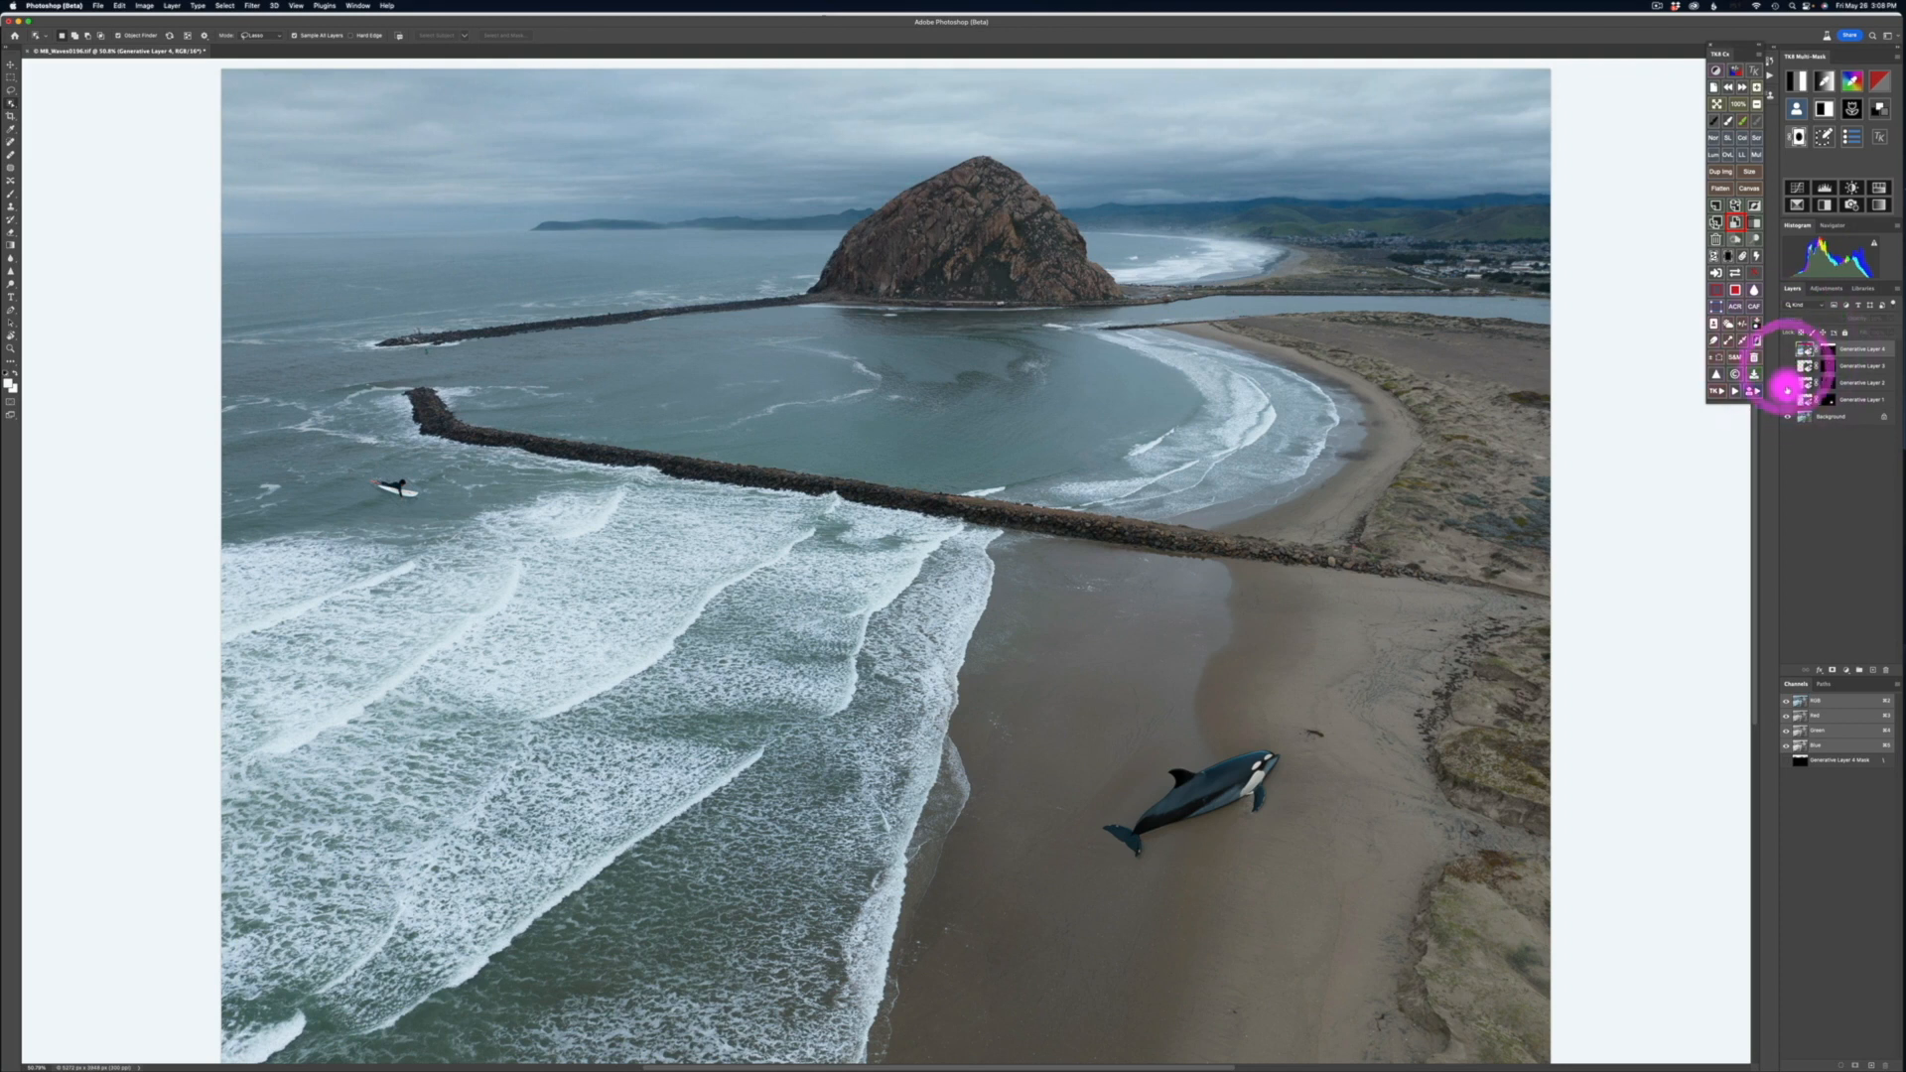
left_click(1787, 384)
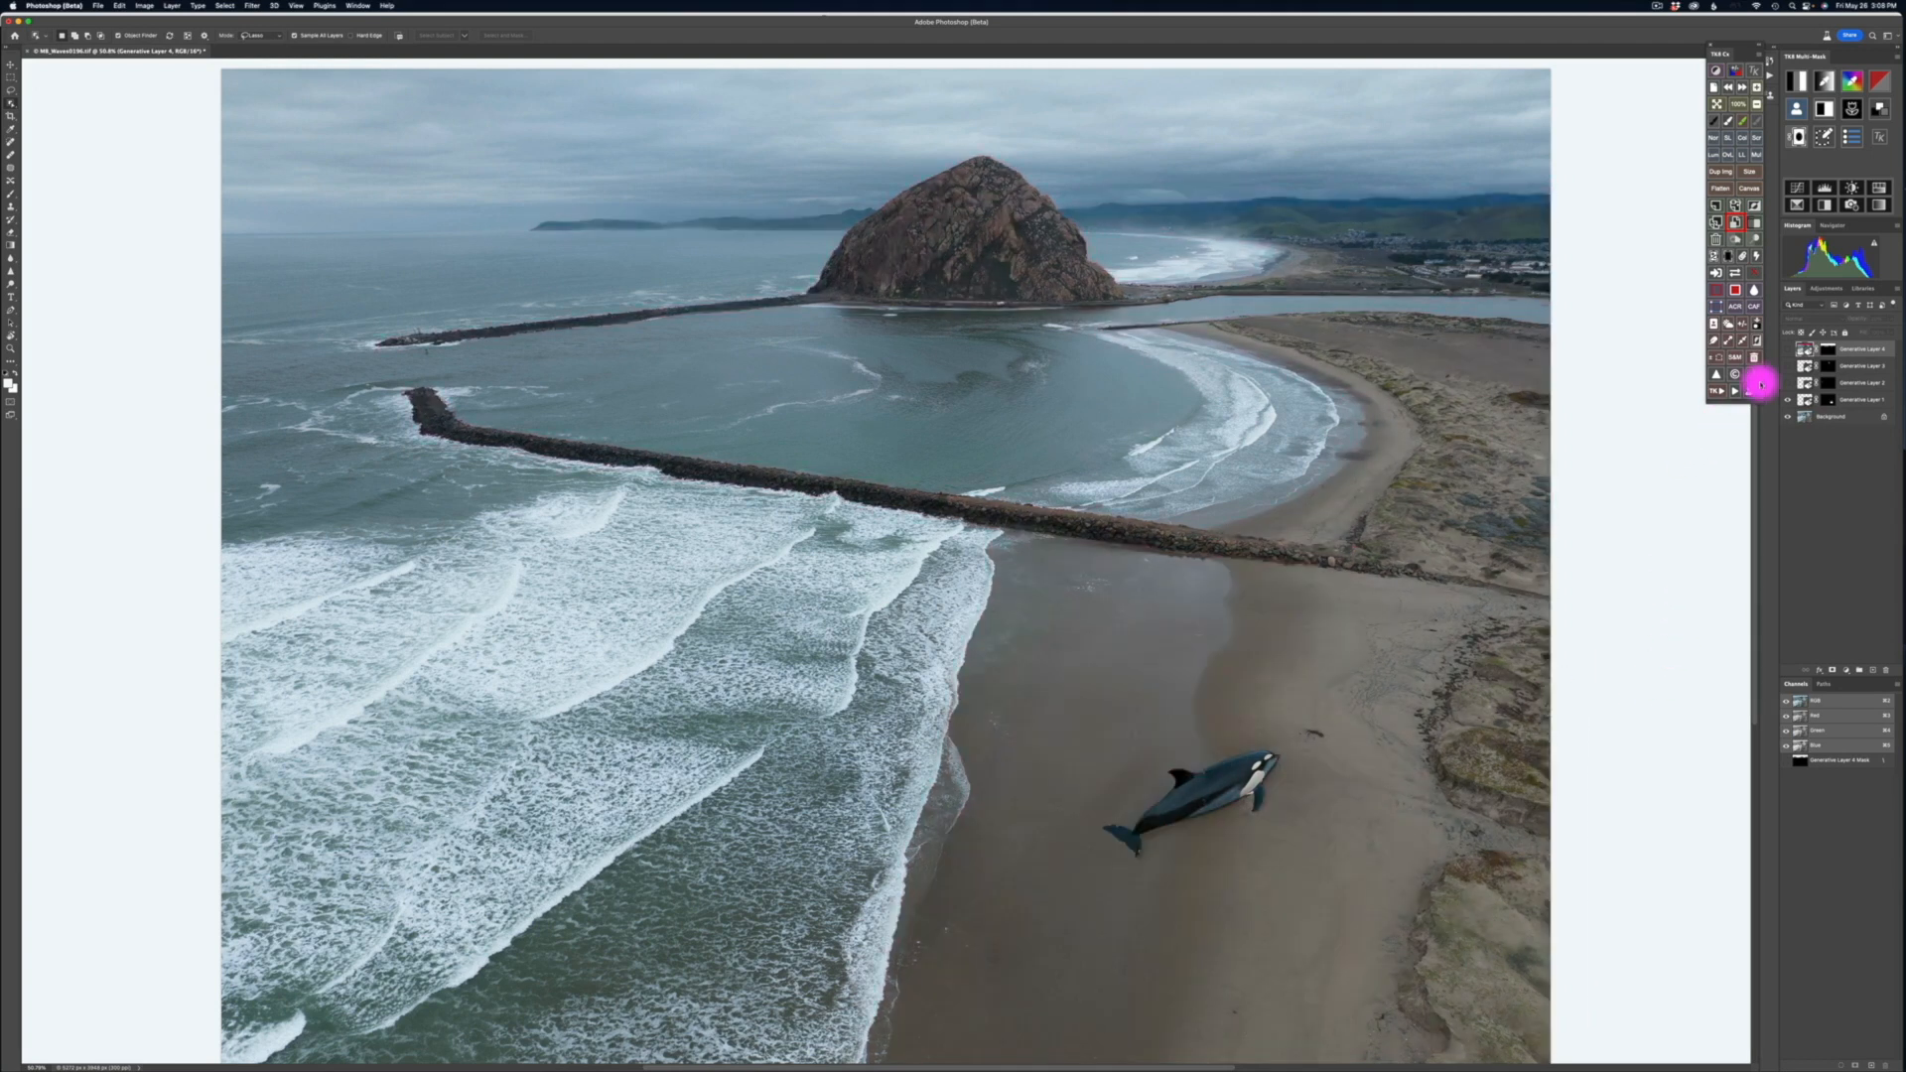
left_click(1787, 399)
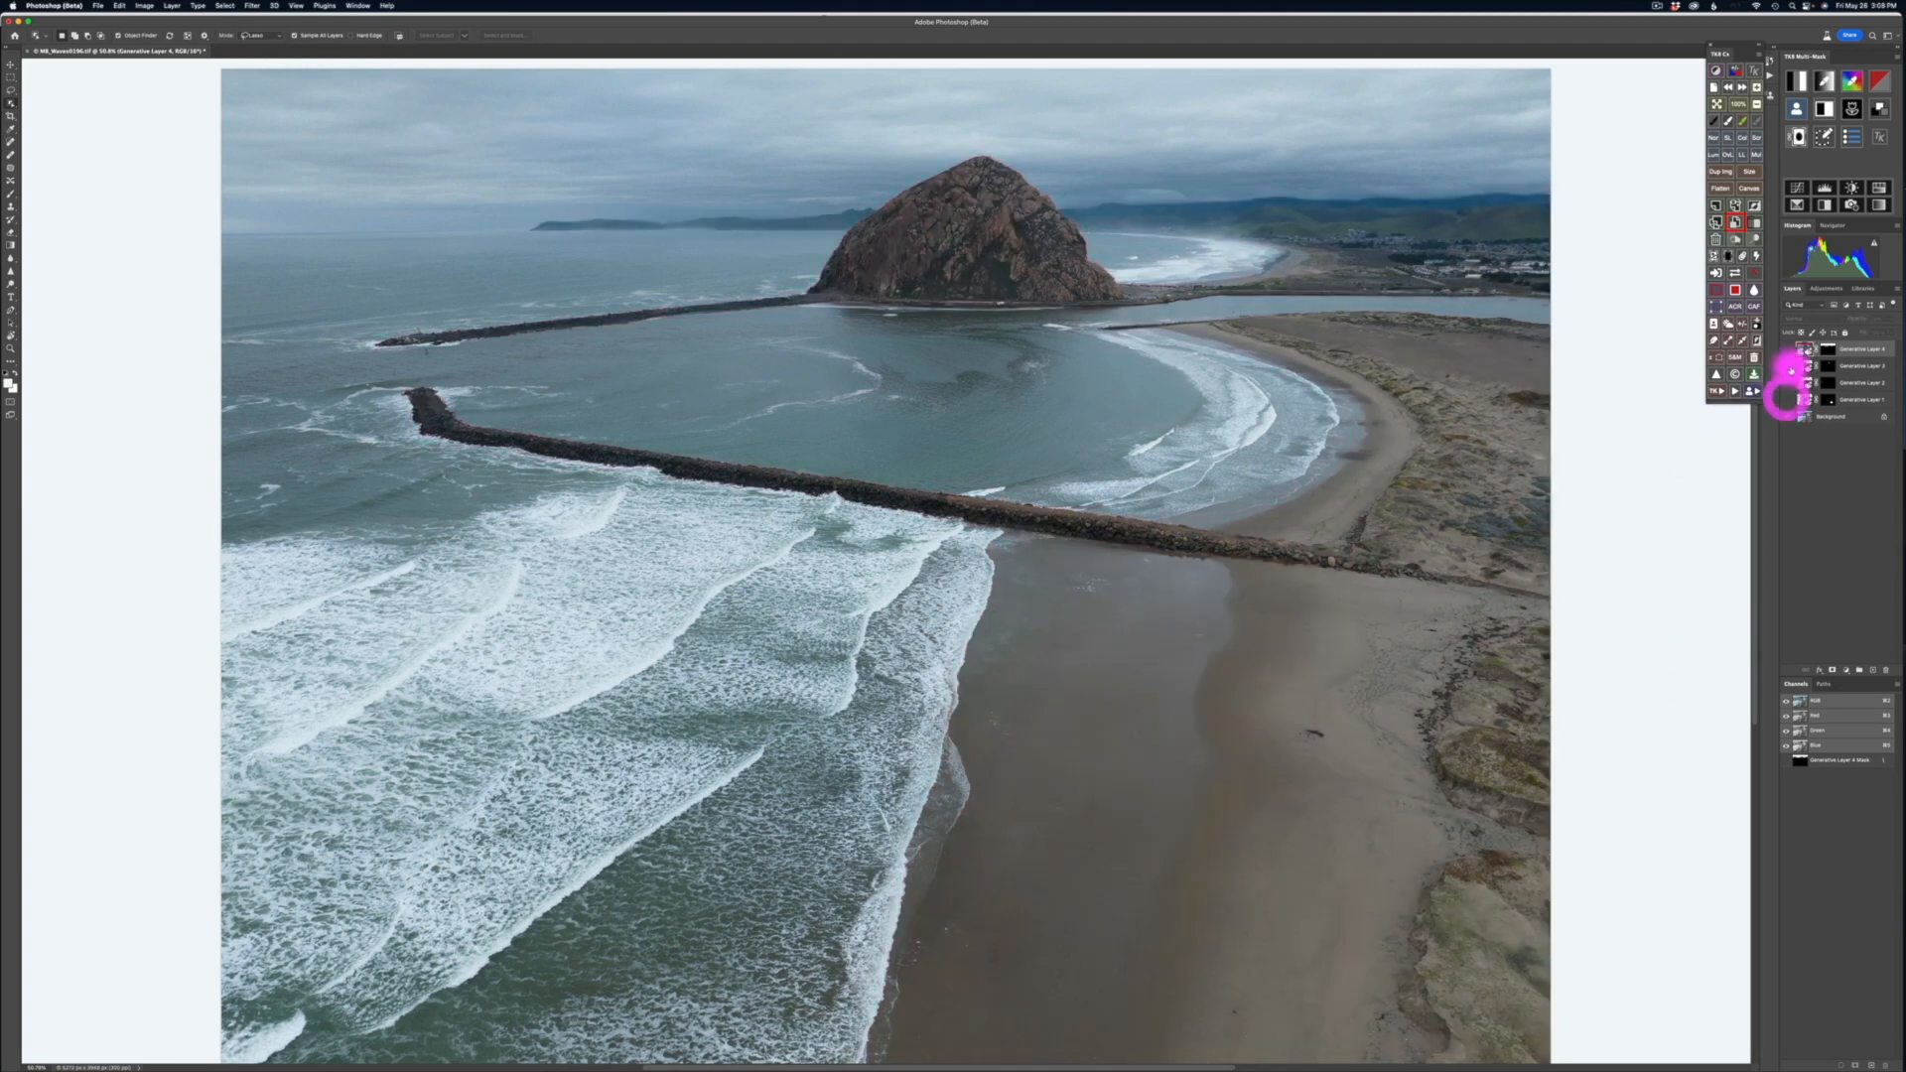
left_click(1787, 350)
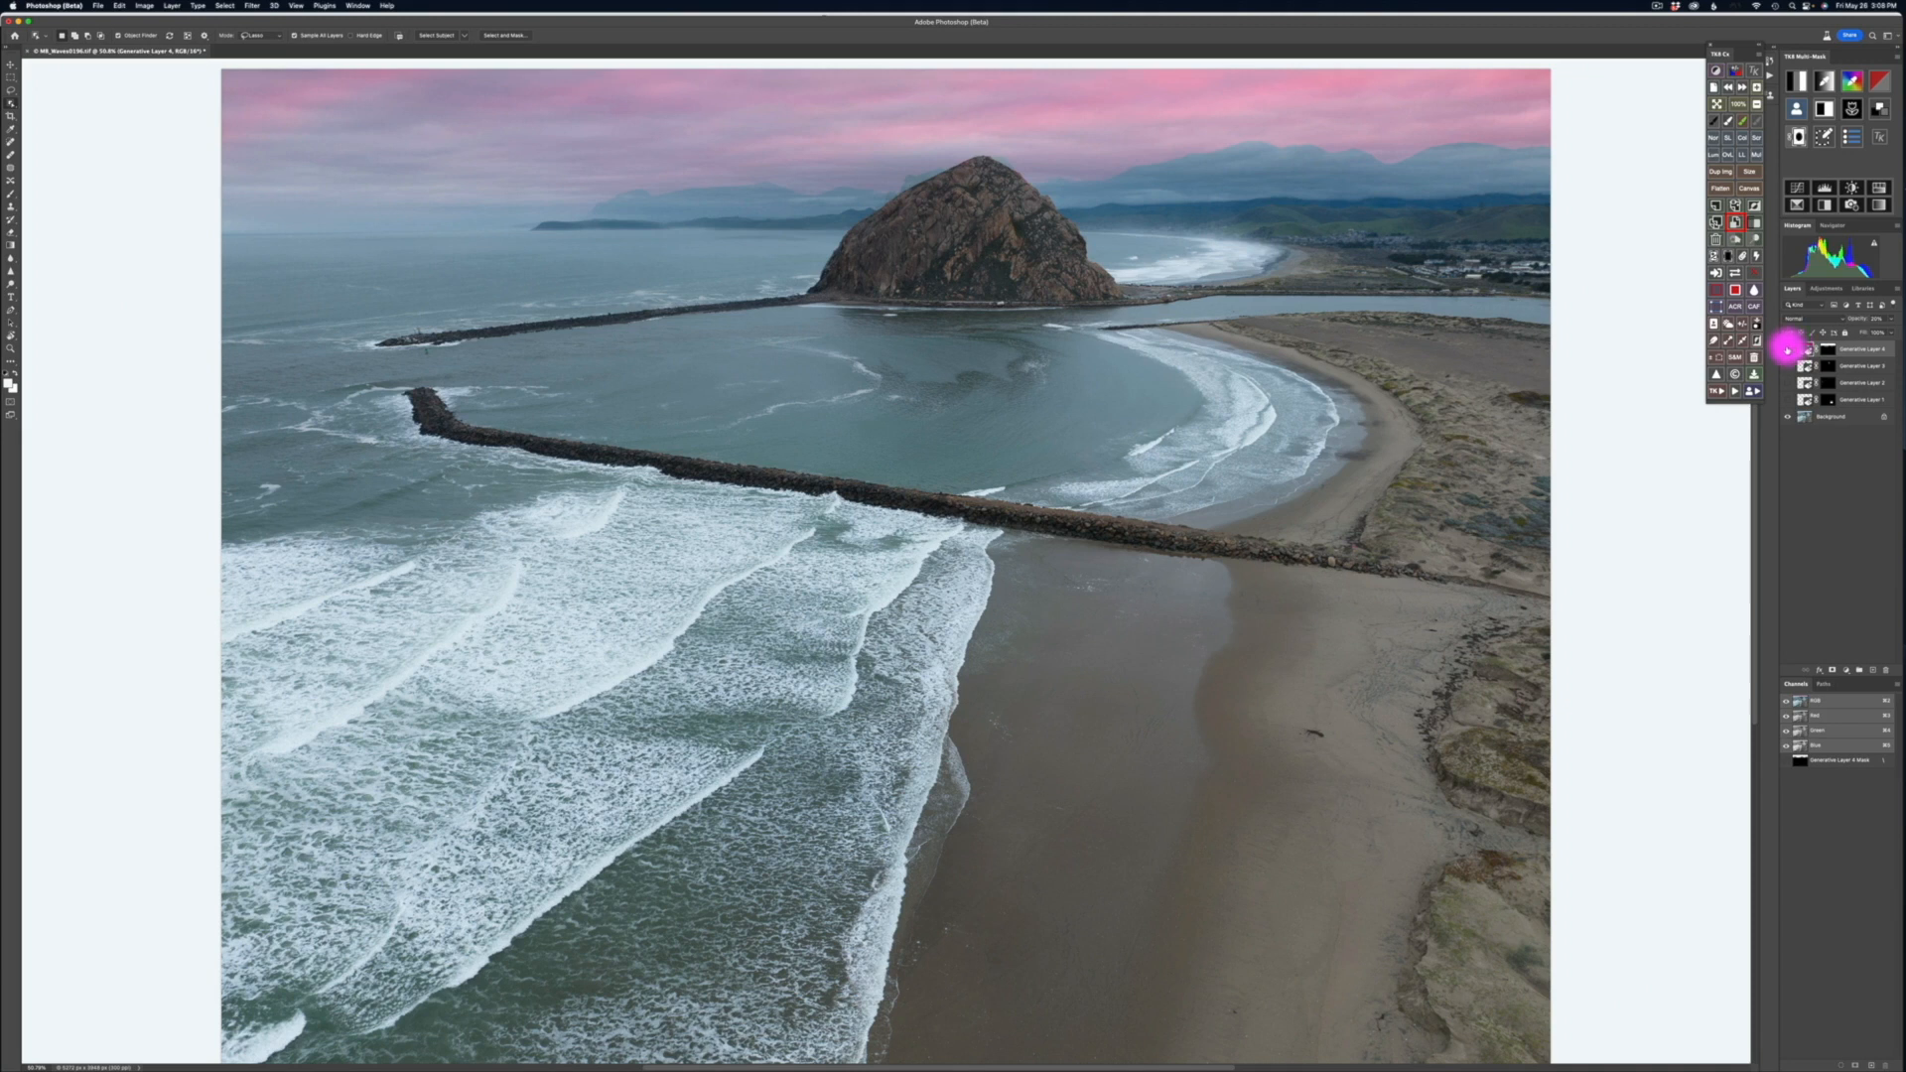
left_click(1787, 350)
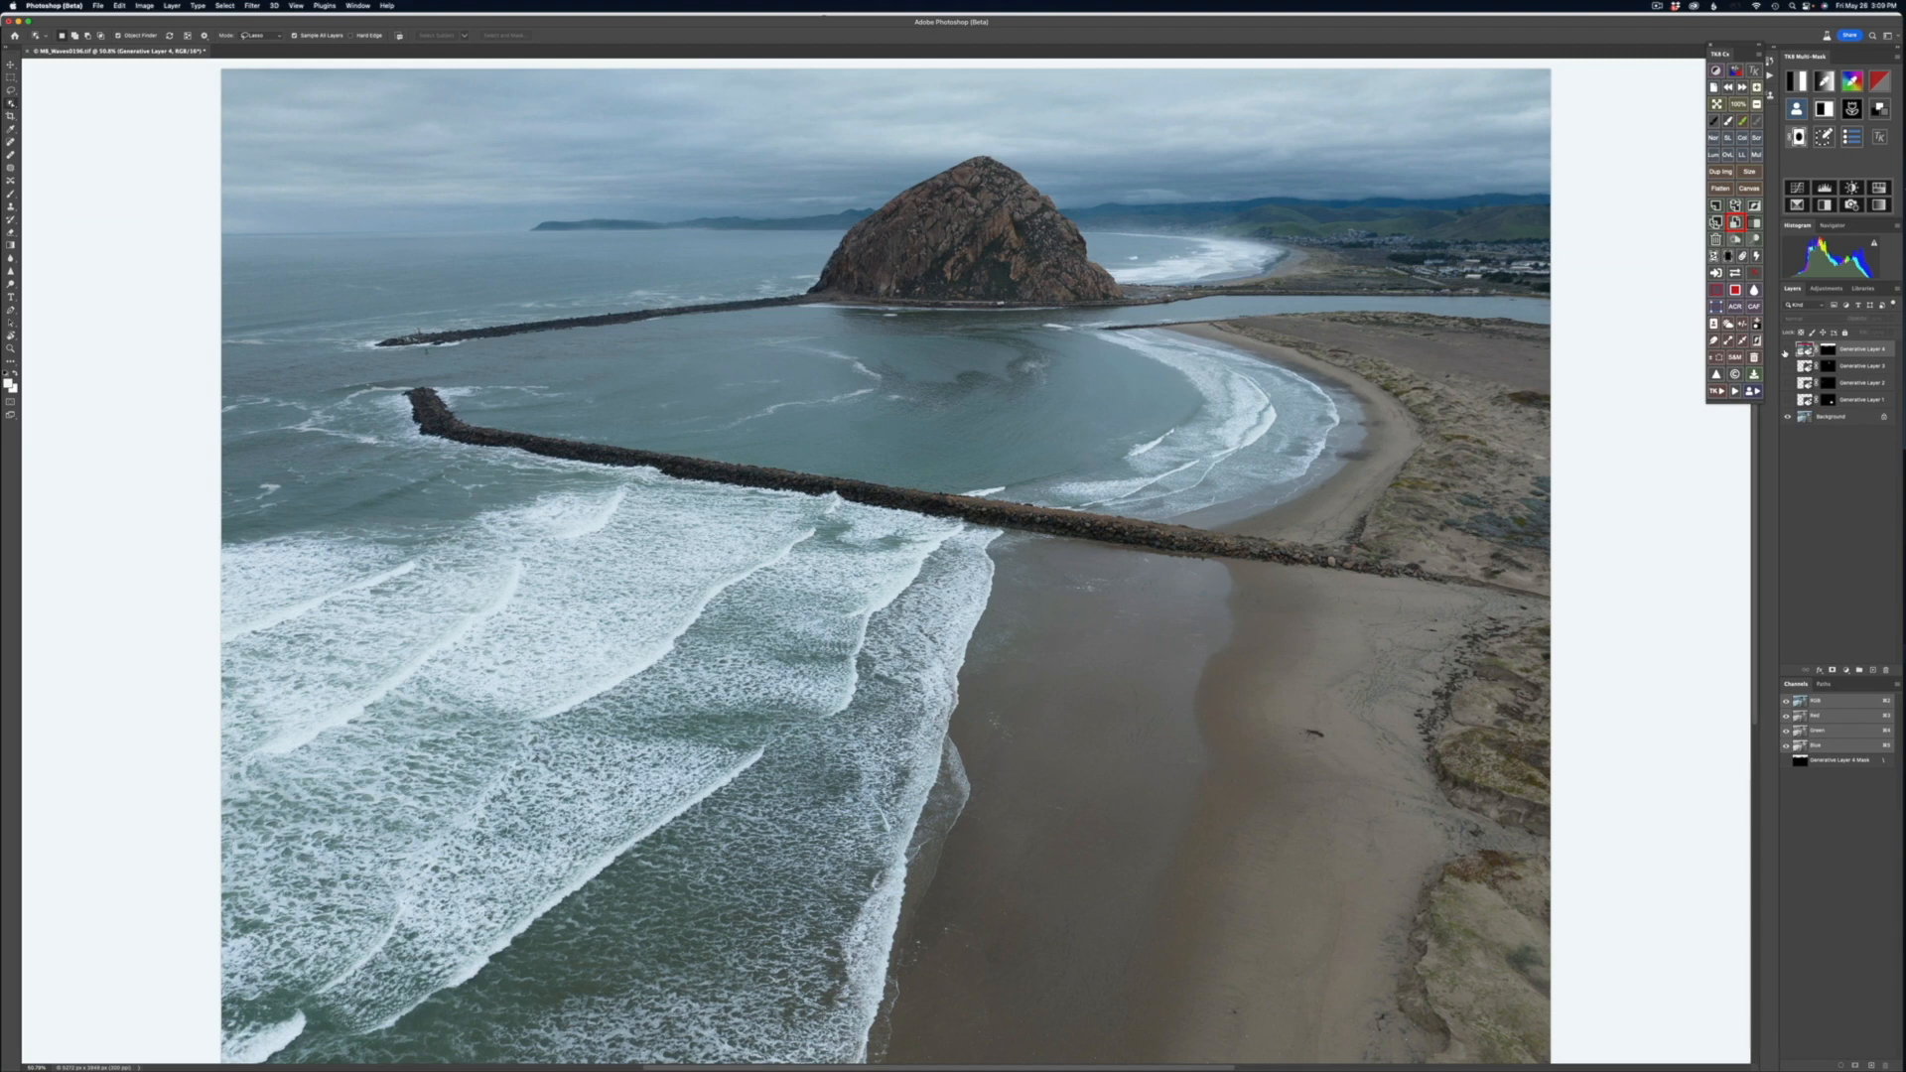
Step: Show the whale, surfer and boat layers again one by one, and leave the reddish sky layer hidden
left_click(1787, 399)
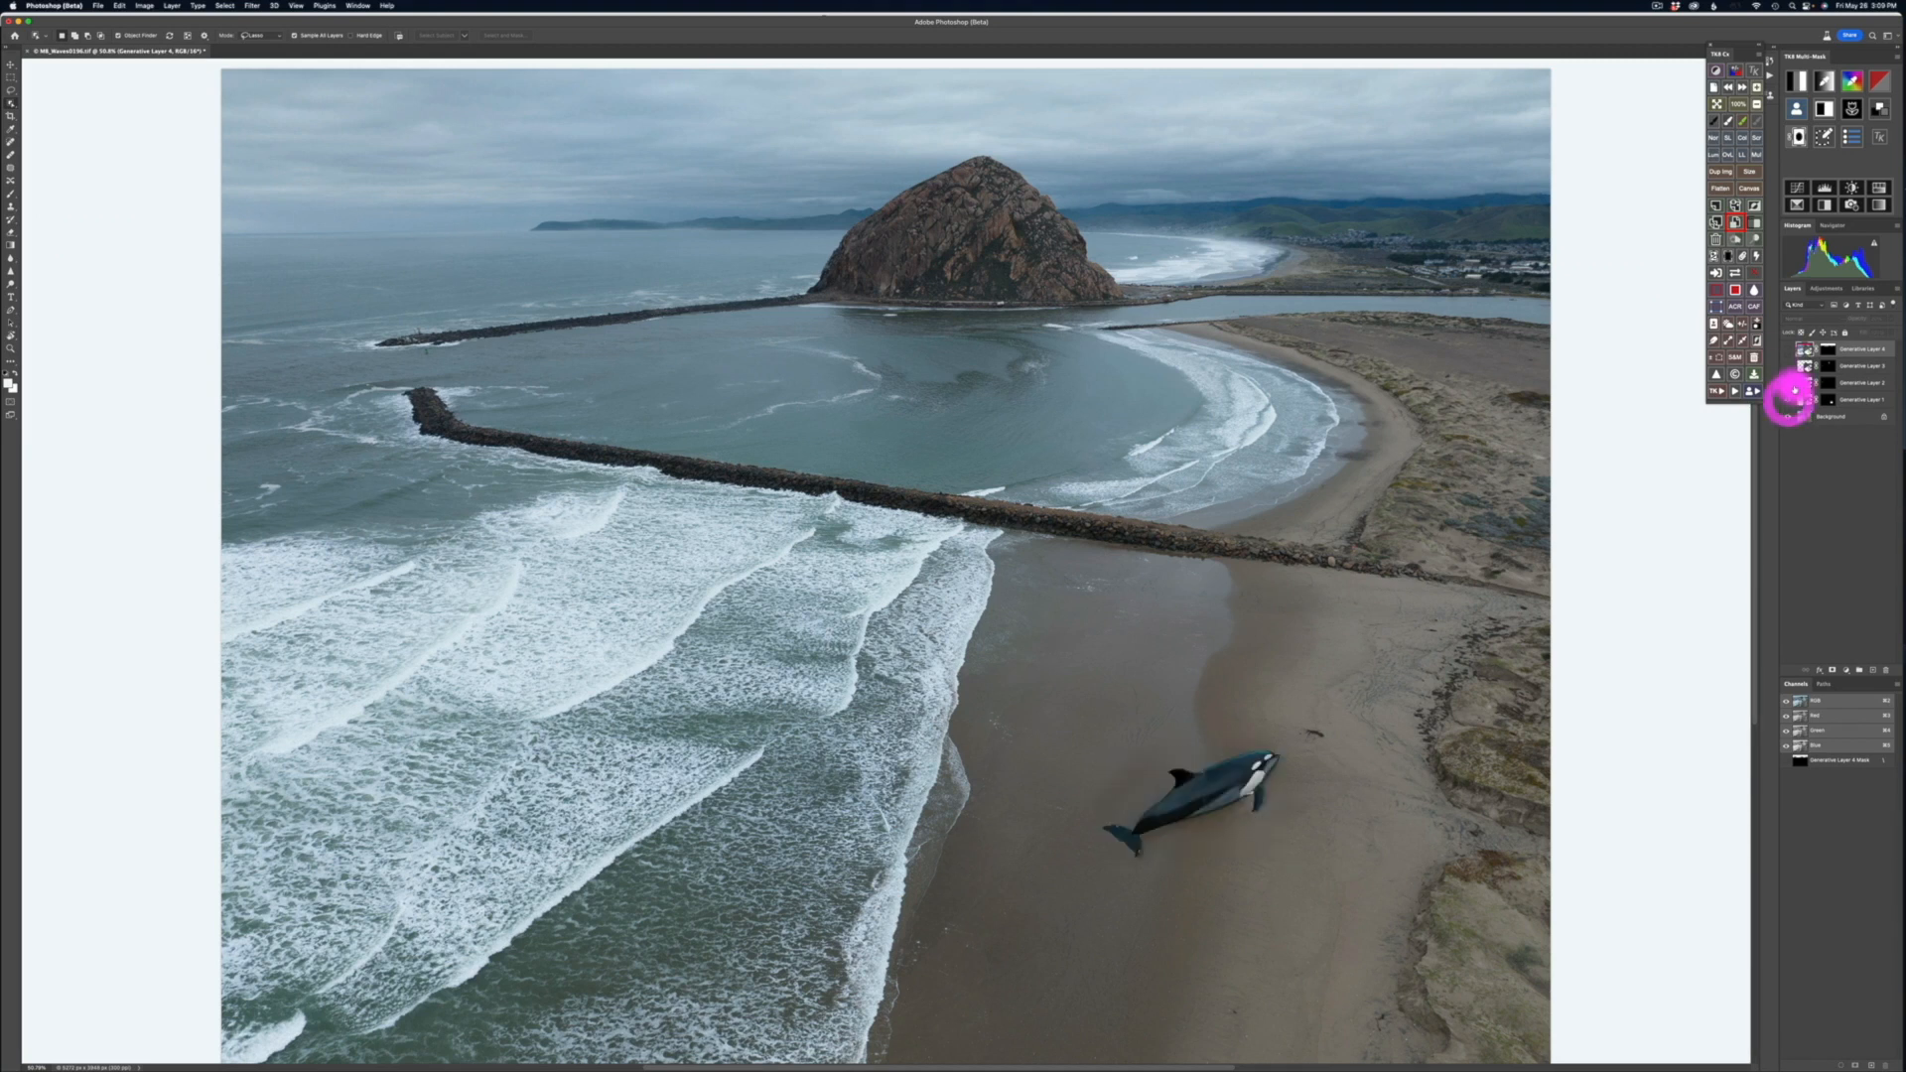
left_click(1787, 383)
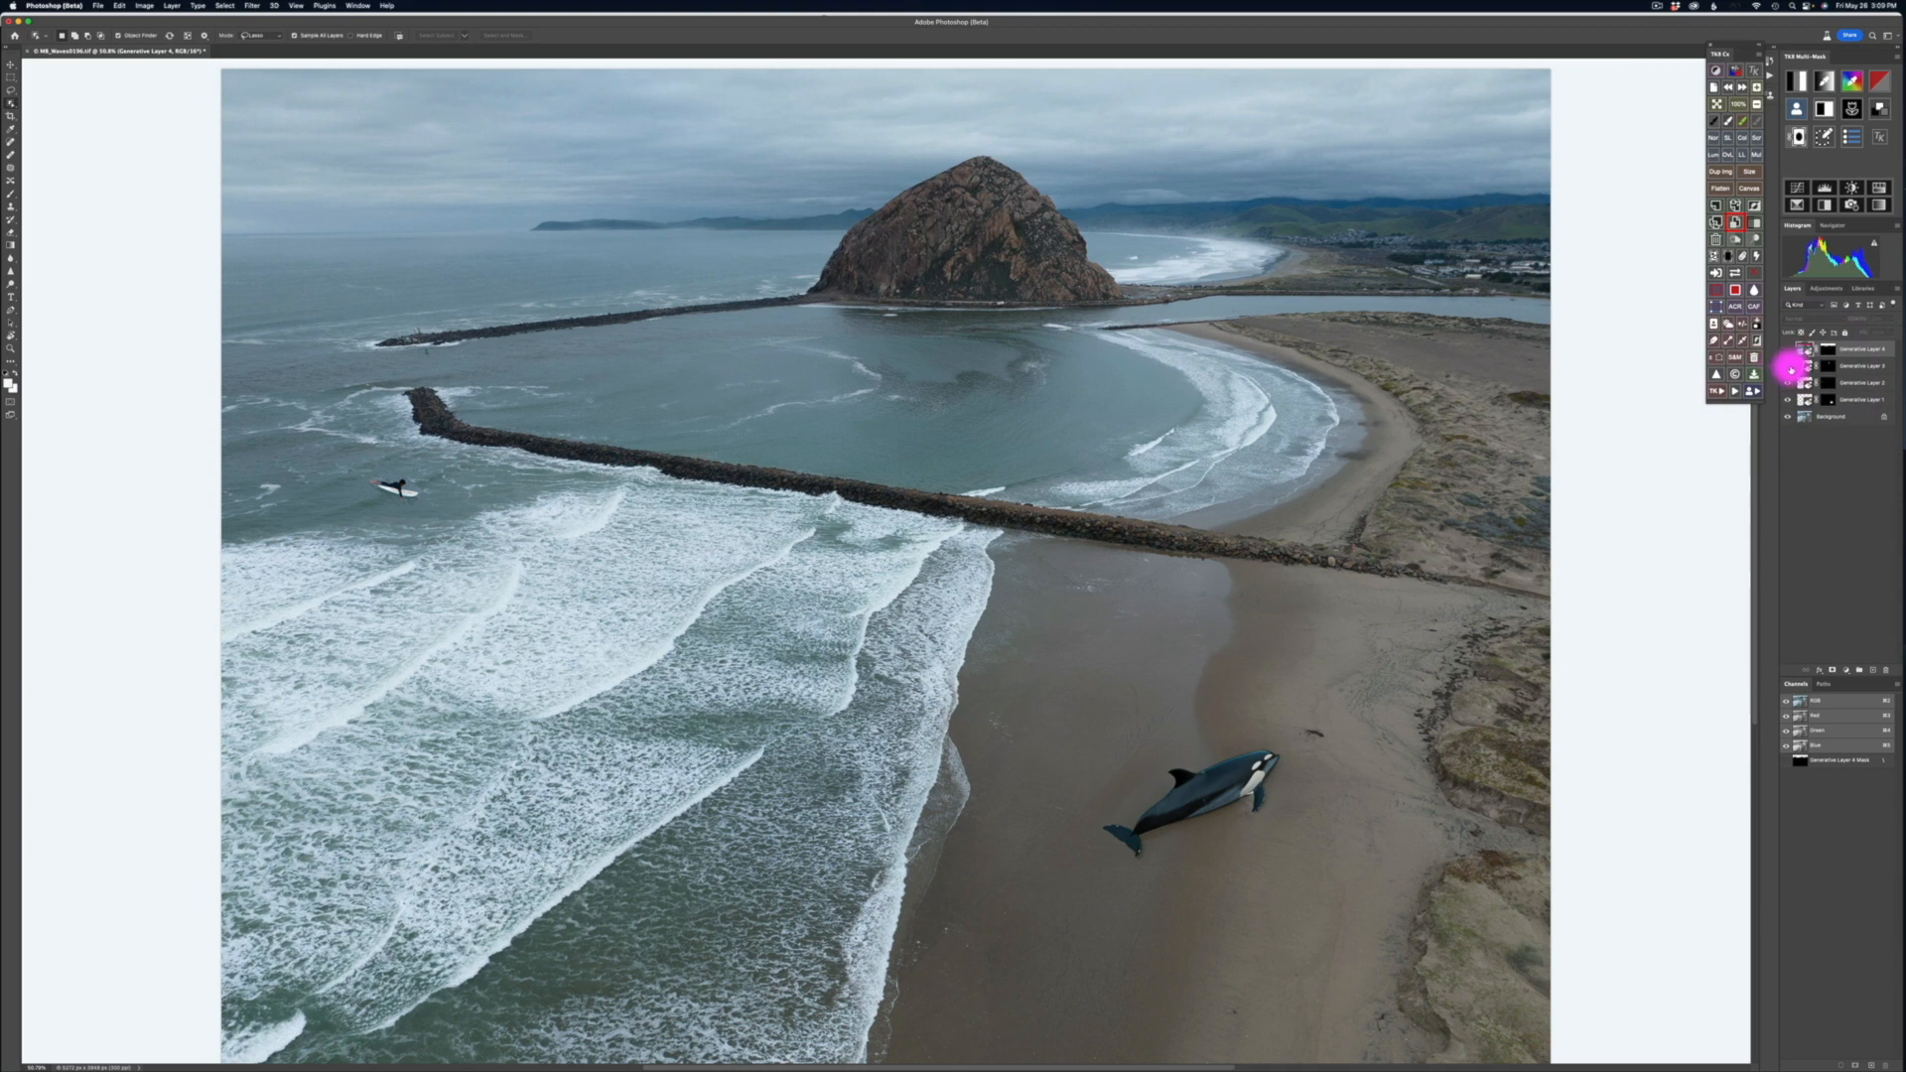
left_click(1788, 366)
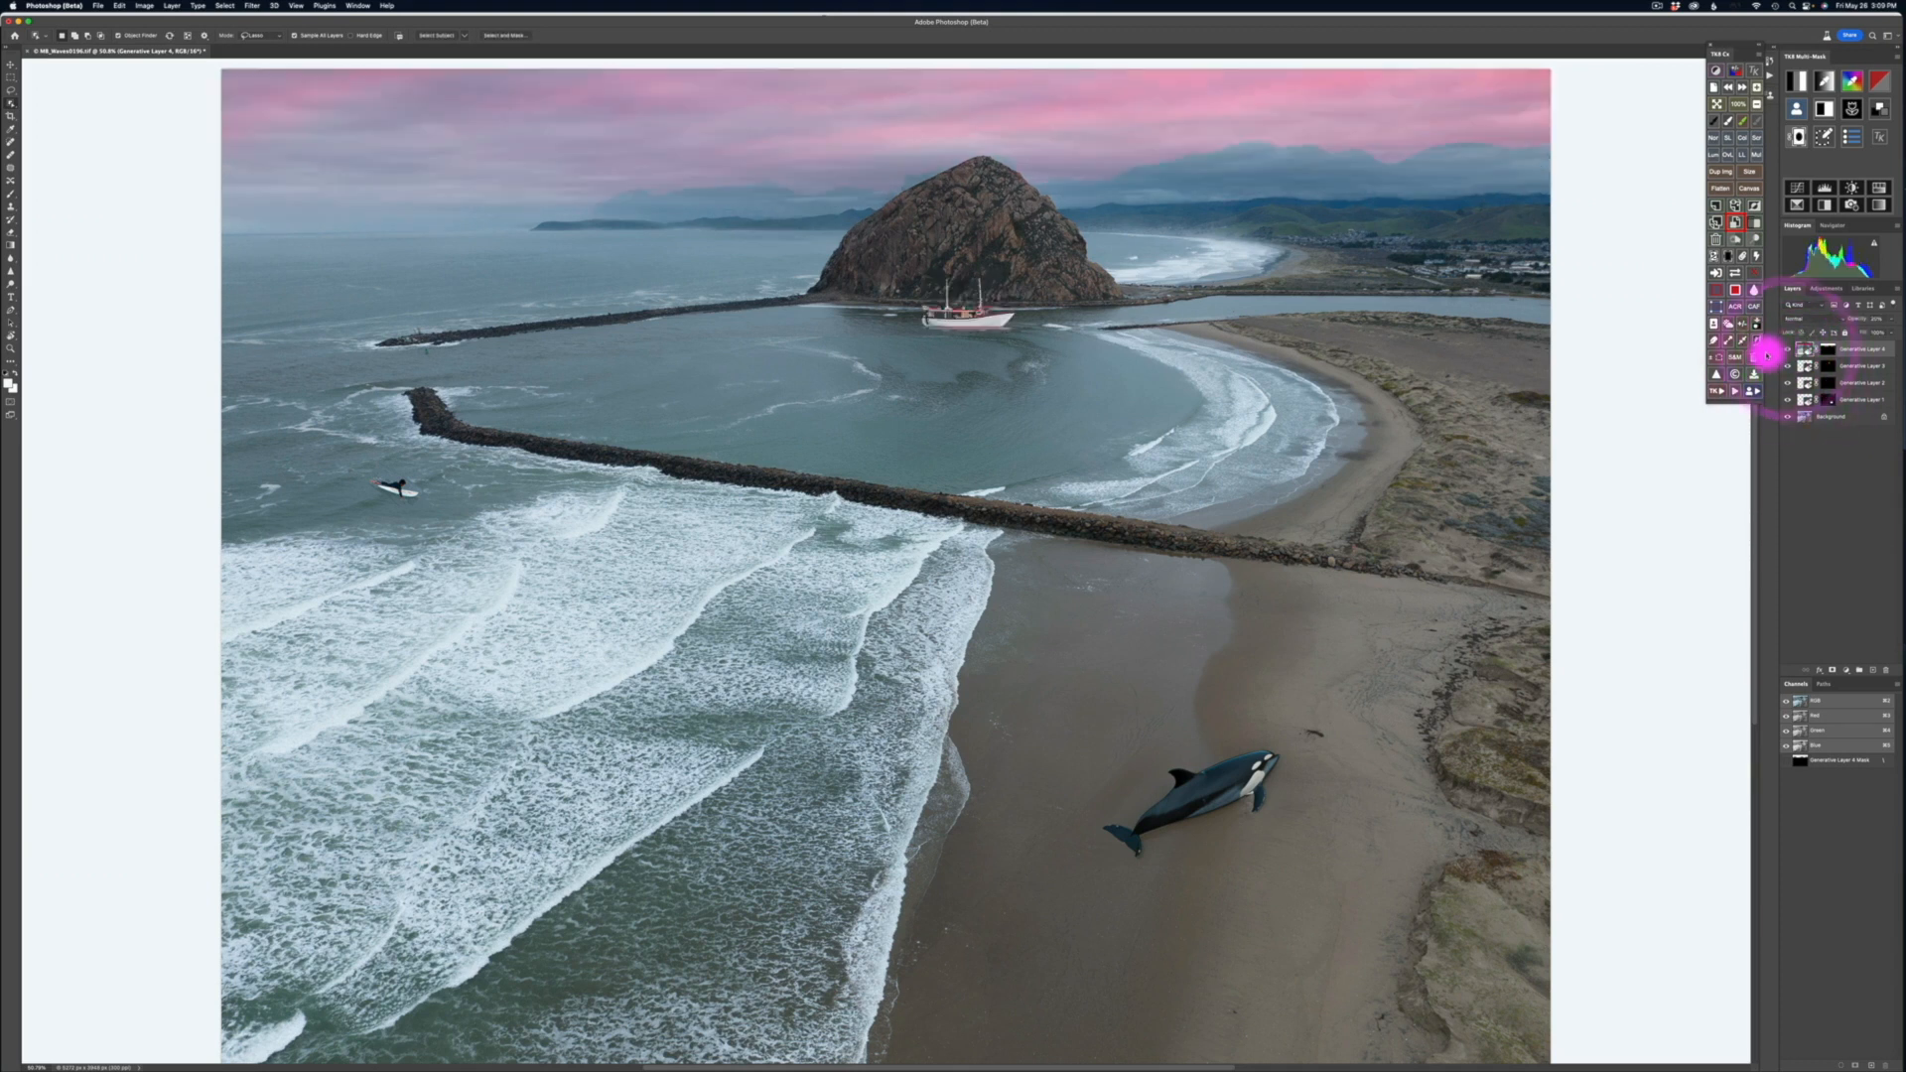
left_click(1787, 349)
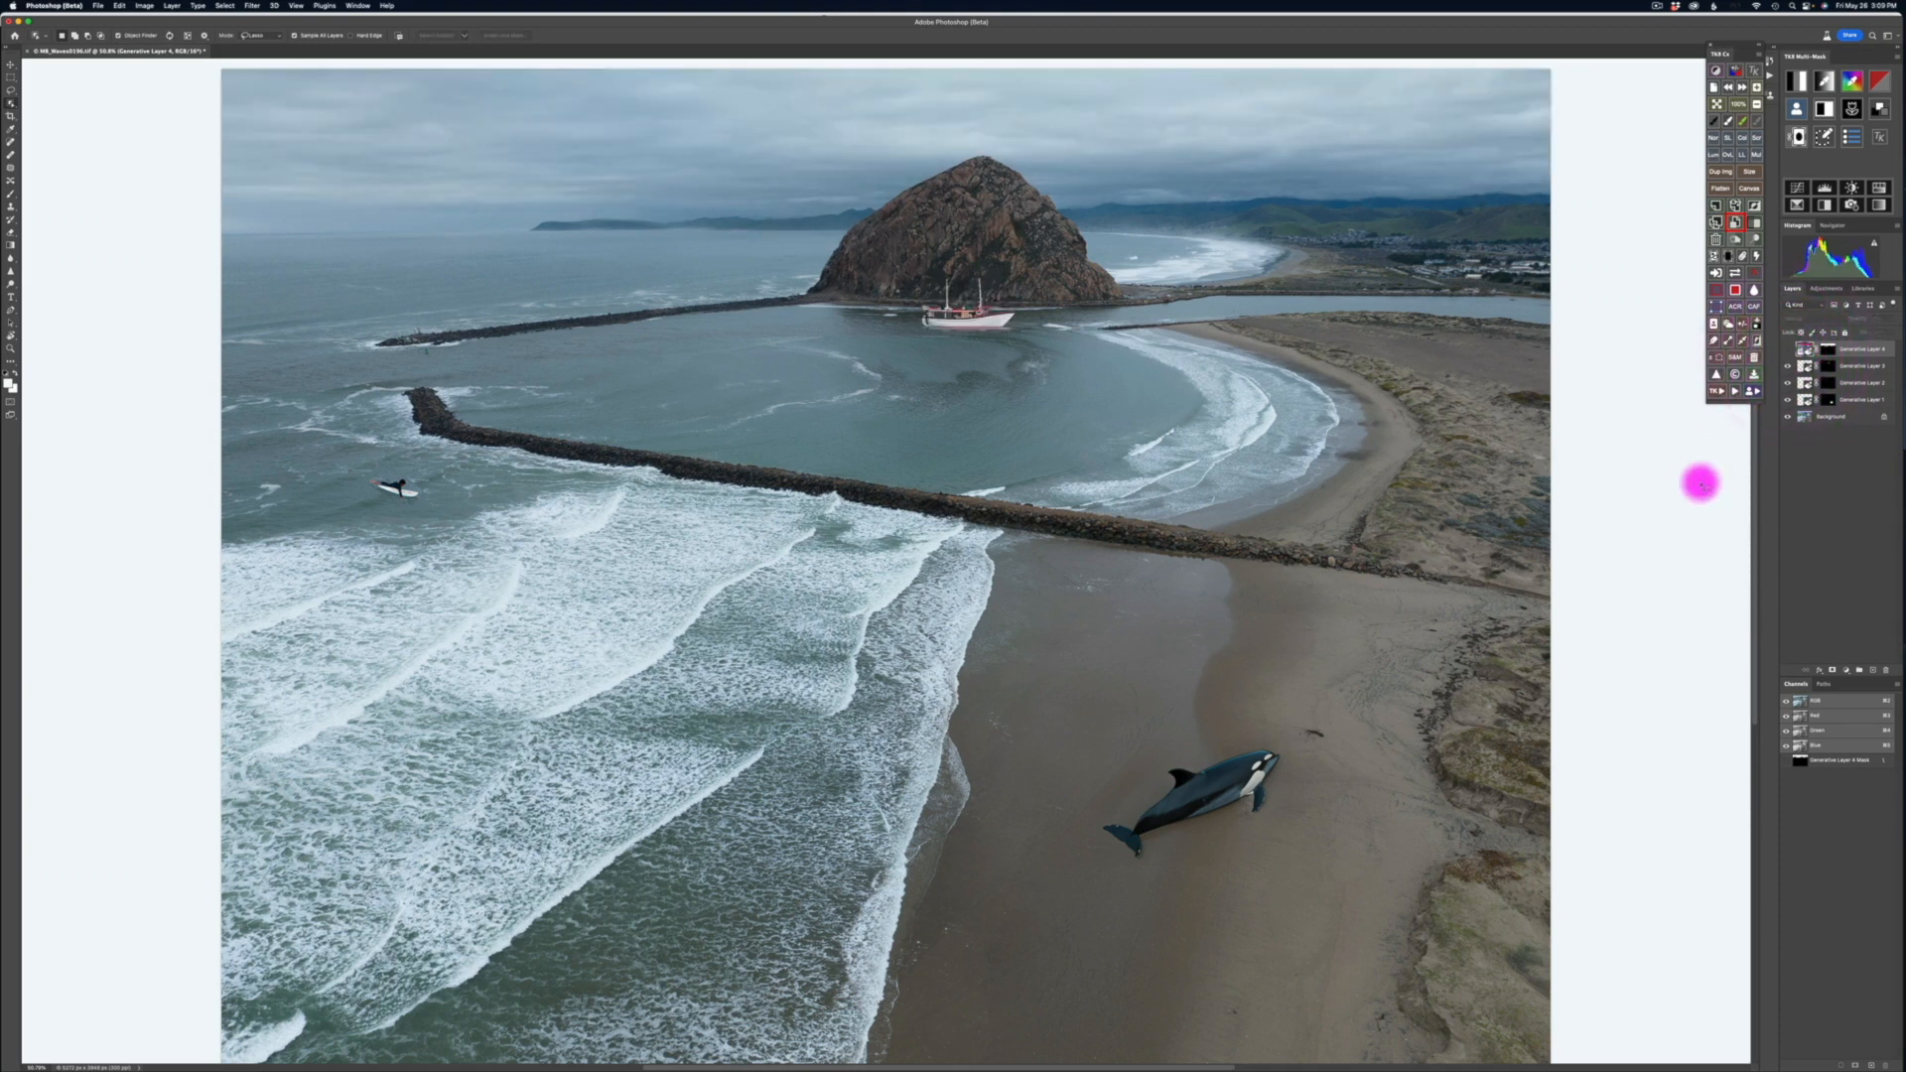